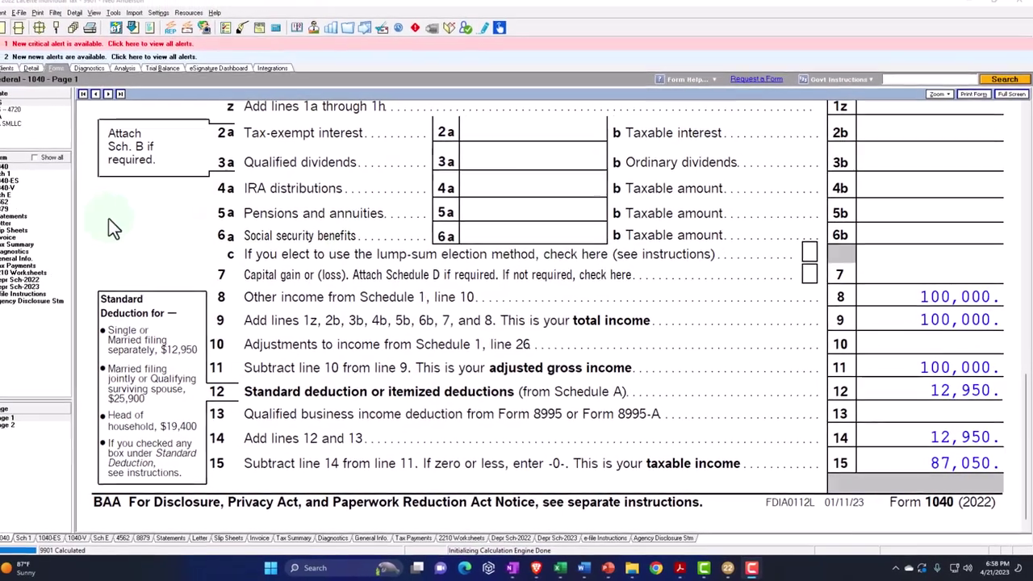
Review how the rental income flows from Schedule E through Schedule 1 to both pages of Form 1040
left_click(6, 195)
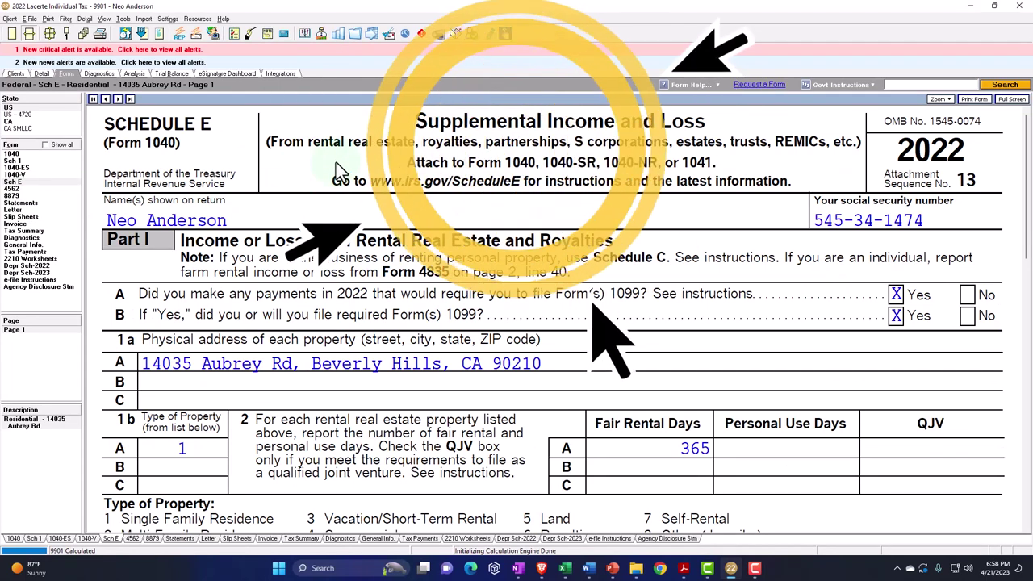
scroll(386, 263, "down", 10)
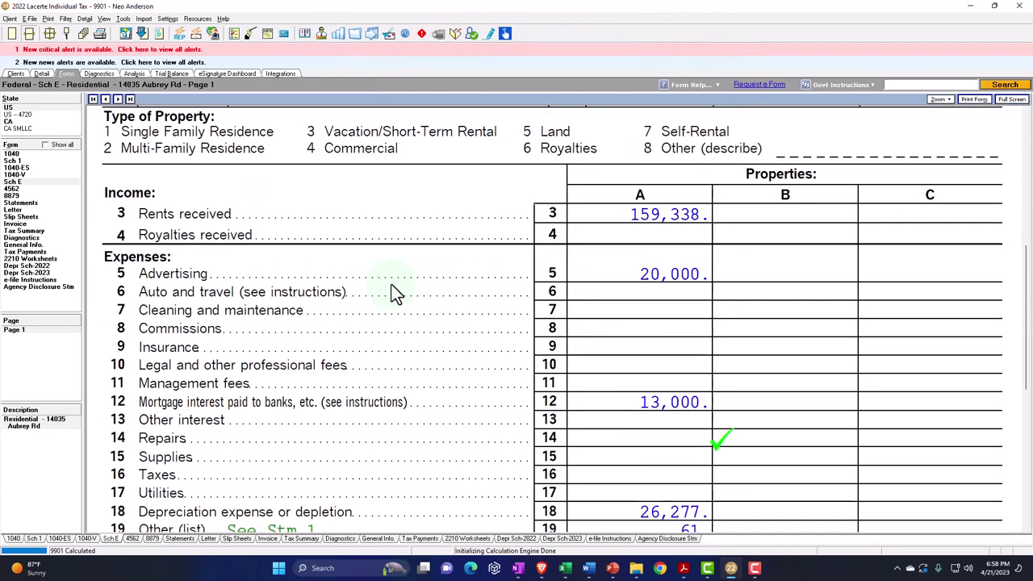
scroll(509, 227, "down", 8)
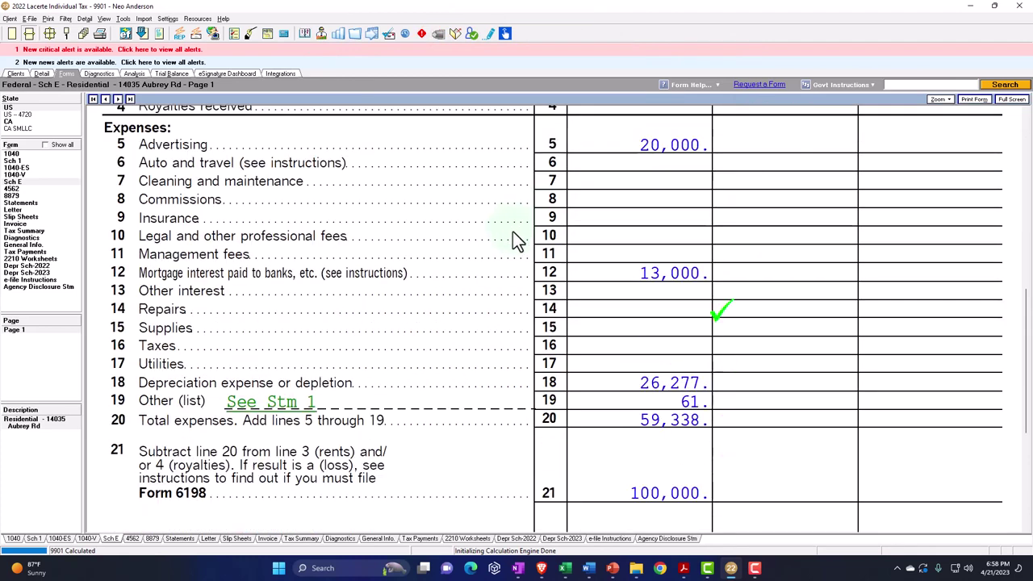
scroll(541, 275, "down", 2)
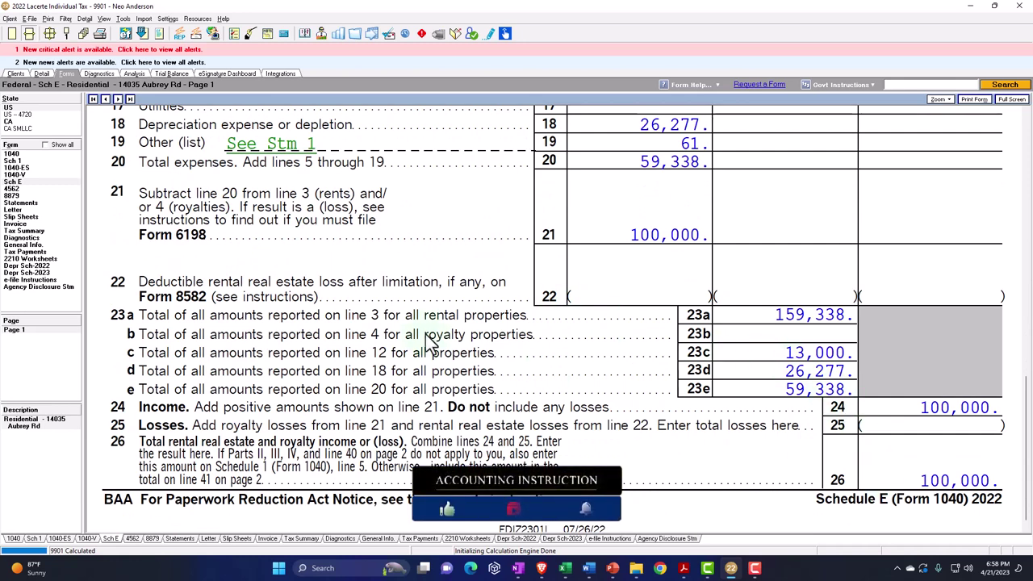
left_click(26, 161)
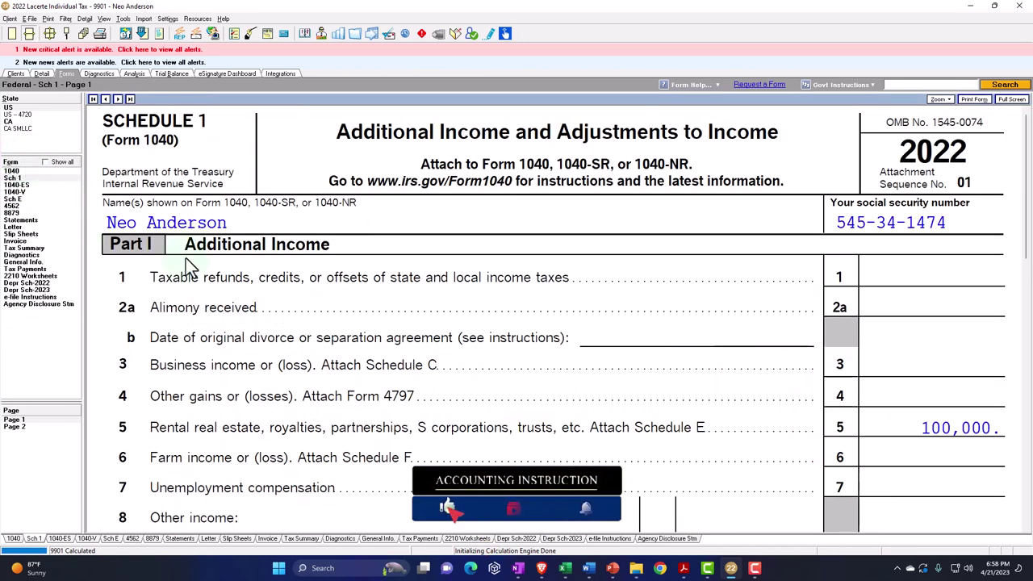
left_click(13, 172)
scroll(652, 391, "down", 10)
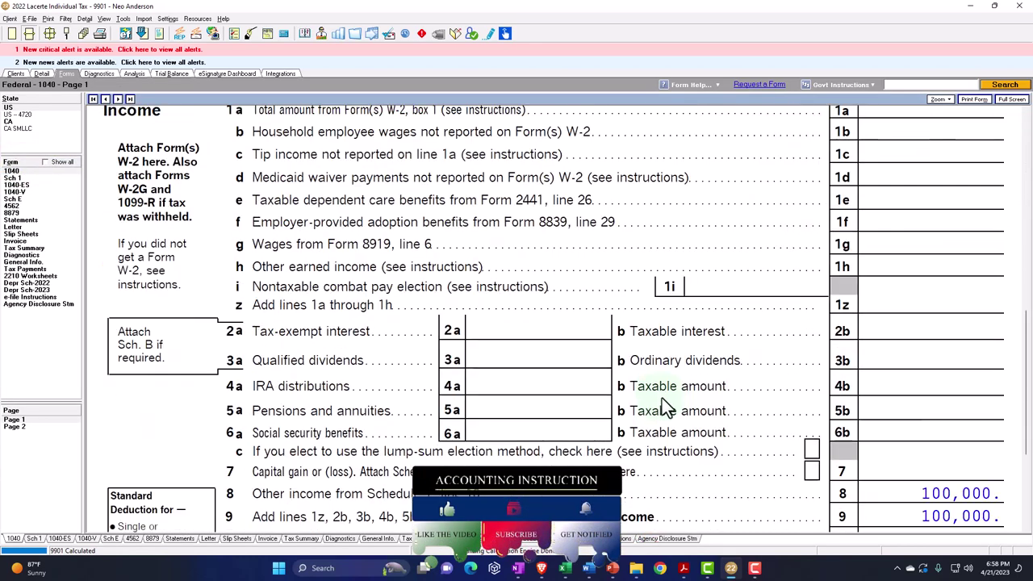
scroll(663, 403, "down", 5)
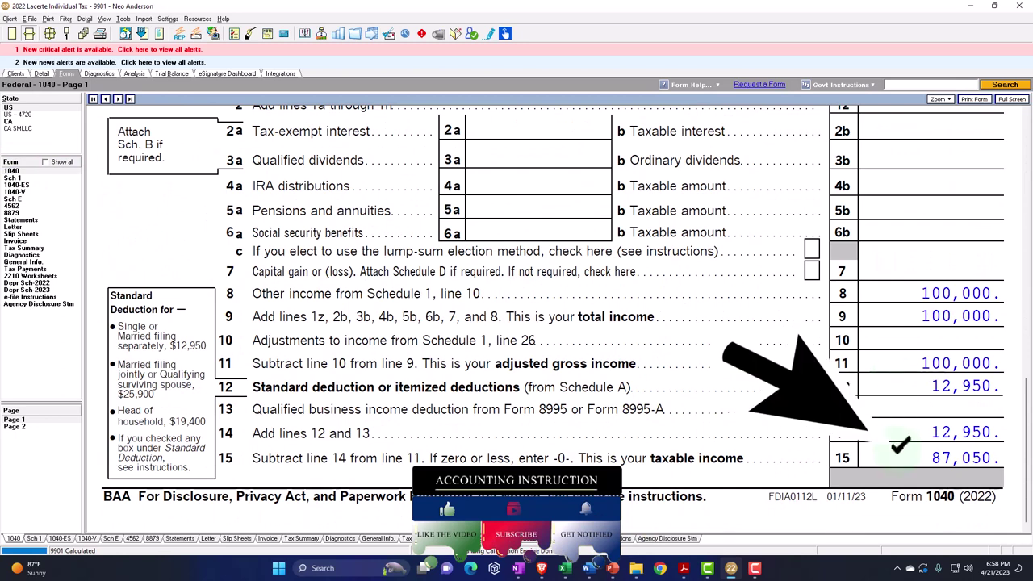
left_click(15, 427)
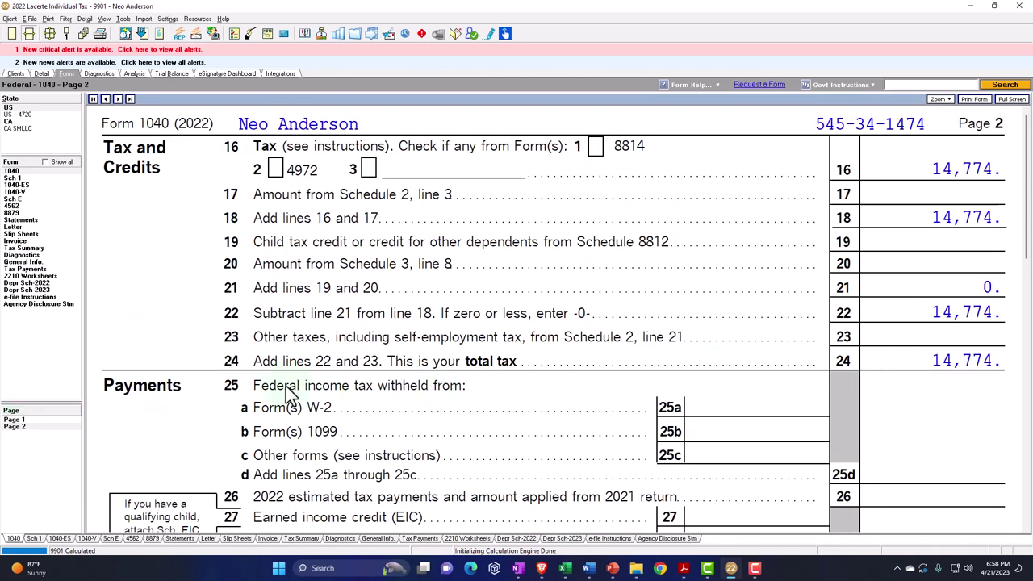
left_click(25, 420)
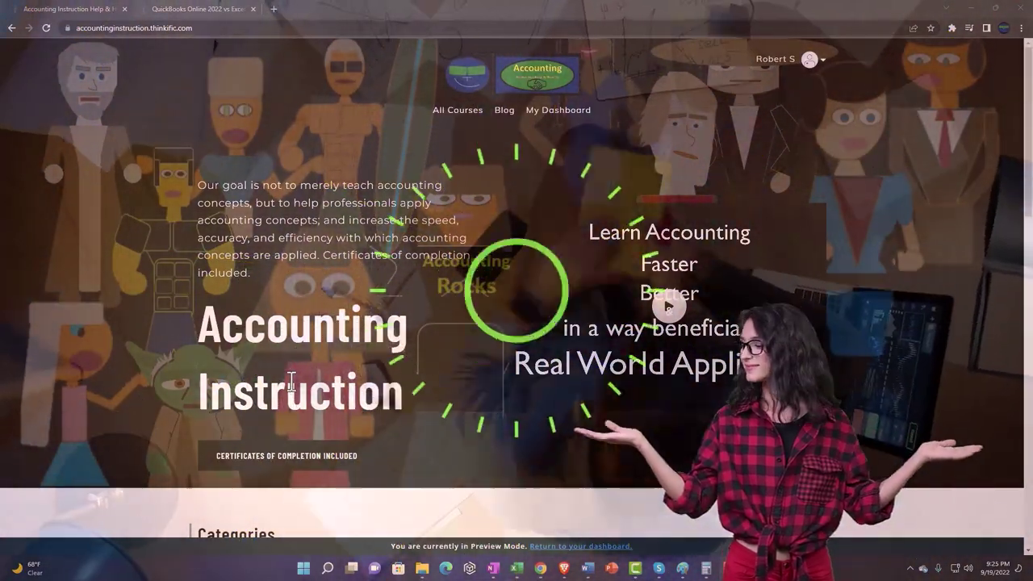
Browse the course categories on the Accounting Instruction site and the OneNote - Getting Started 2022 section of the QuickBooks Online course
scroll(142, 439, "down", 6)
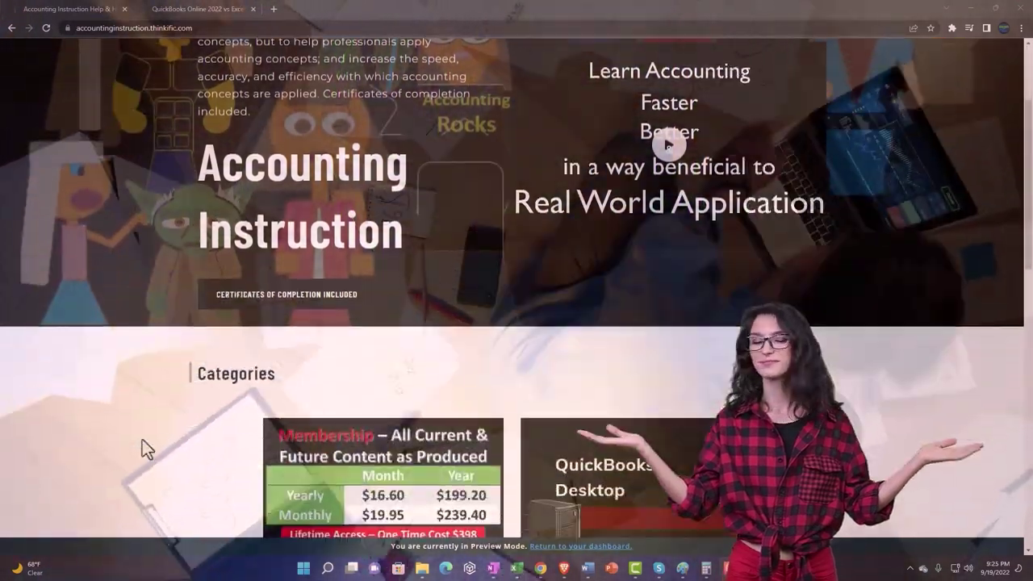
scroll(142, 440, "down", 4)
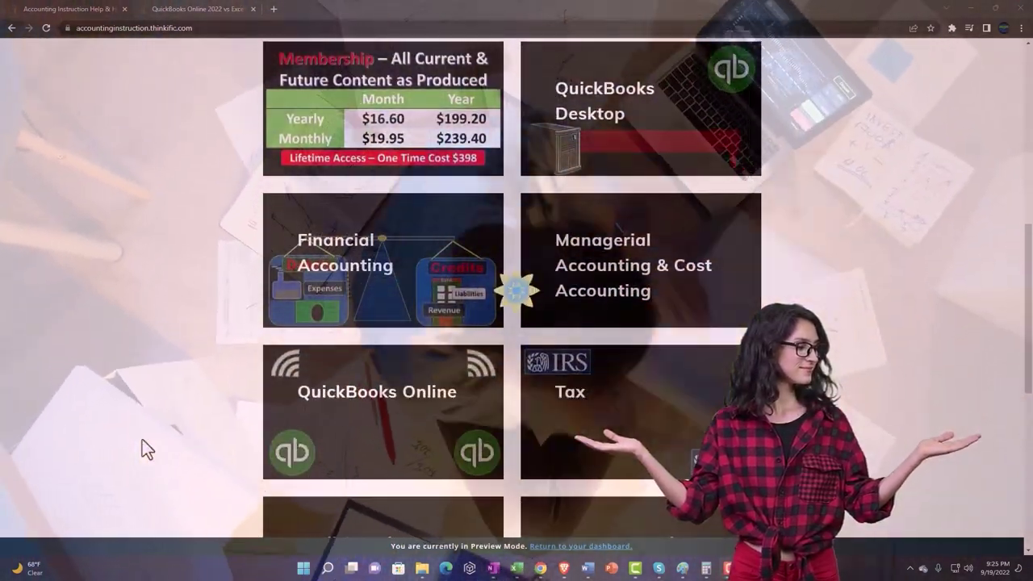
scroll(142, 440, "down", 3)
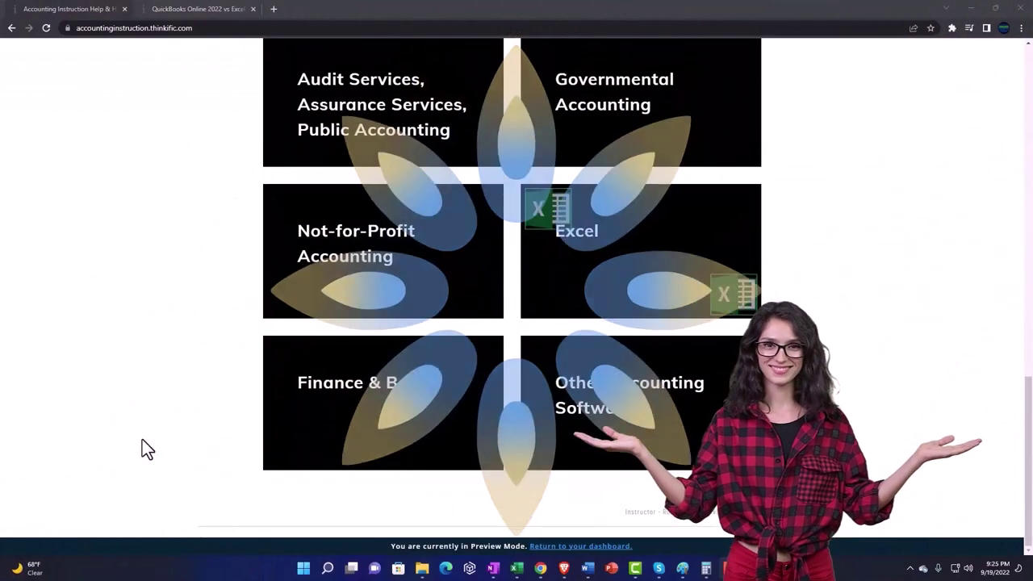
left_click(187, 11)
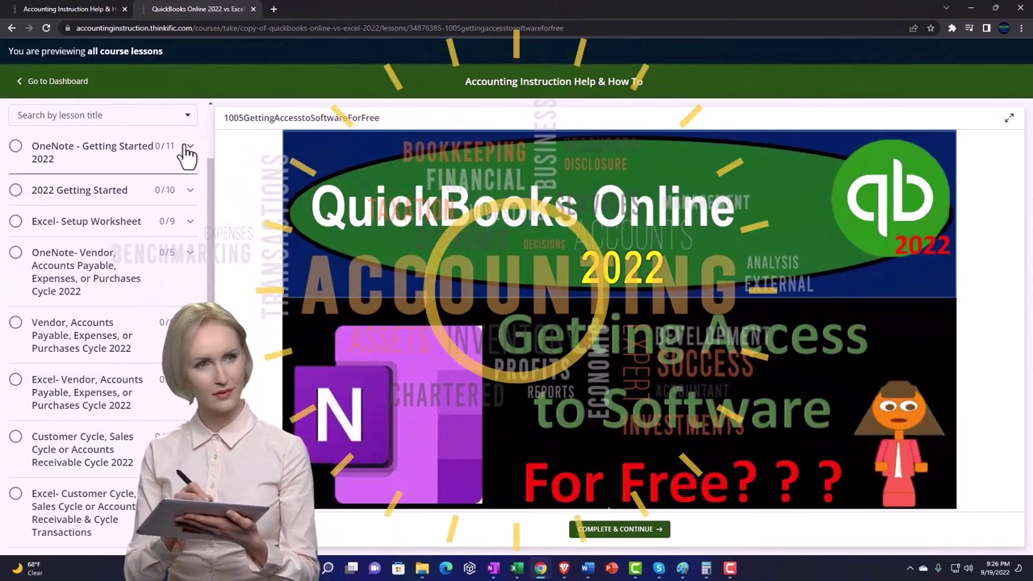
left_click(185, 149)
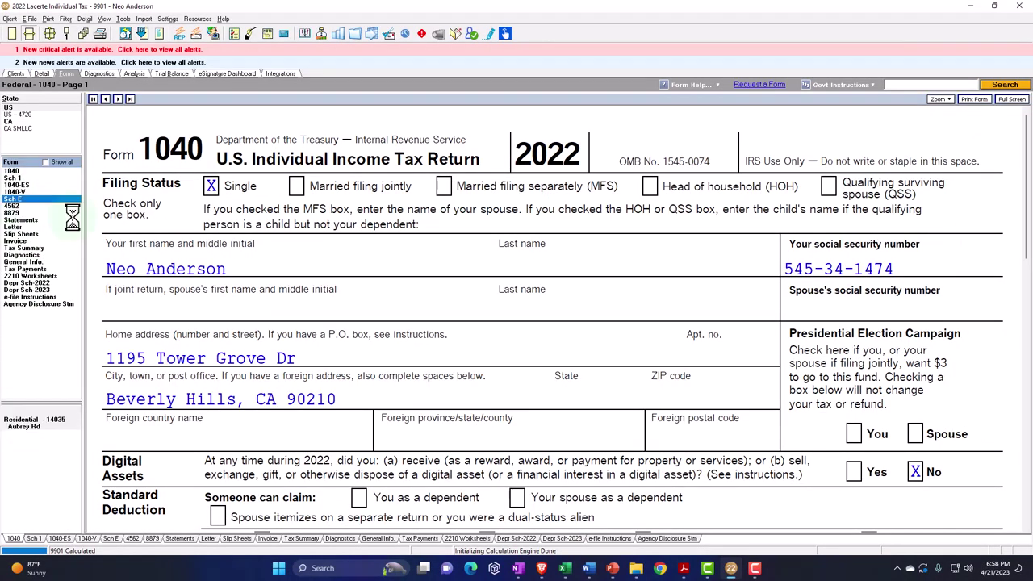
Examine the rents received and expense lines for property A on Schedule E
left_click(17, 199)
scroll(345, 290, "down", 3)
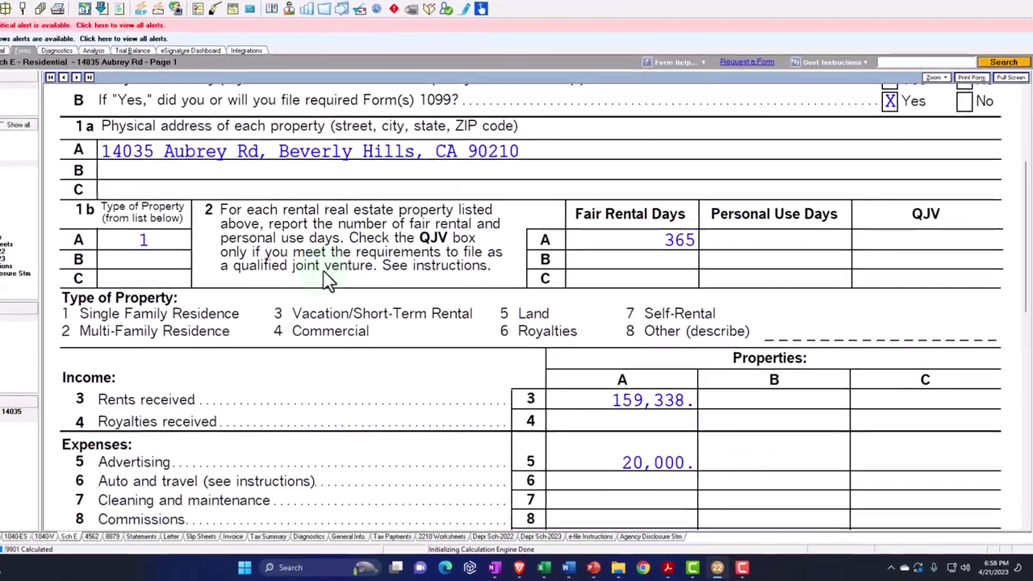
scroll(345, 289, "down", 3)
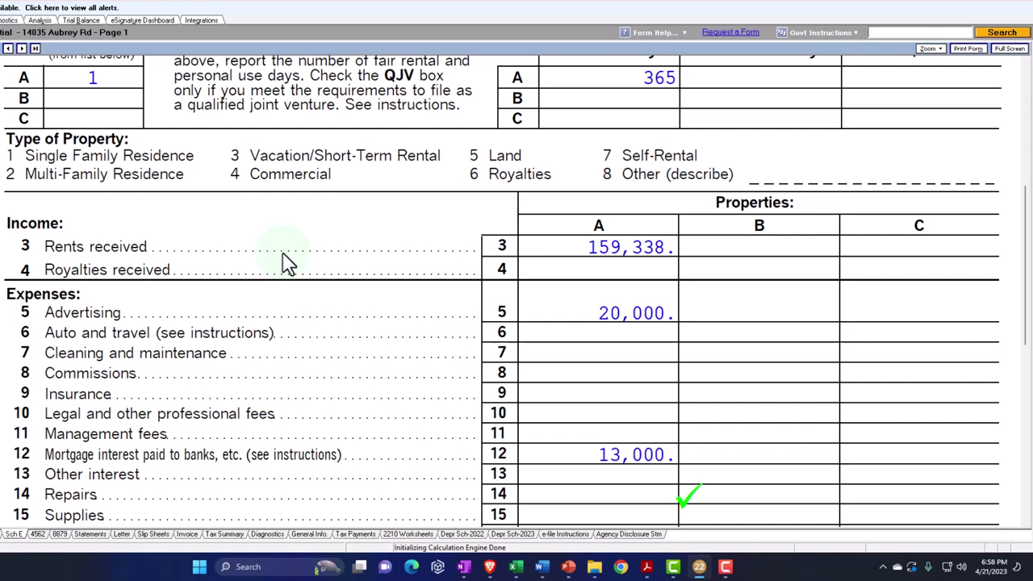
scroll(288, 263, "down", 1)
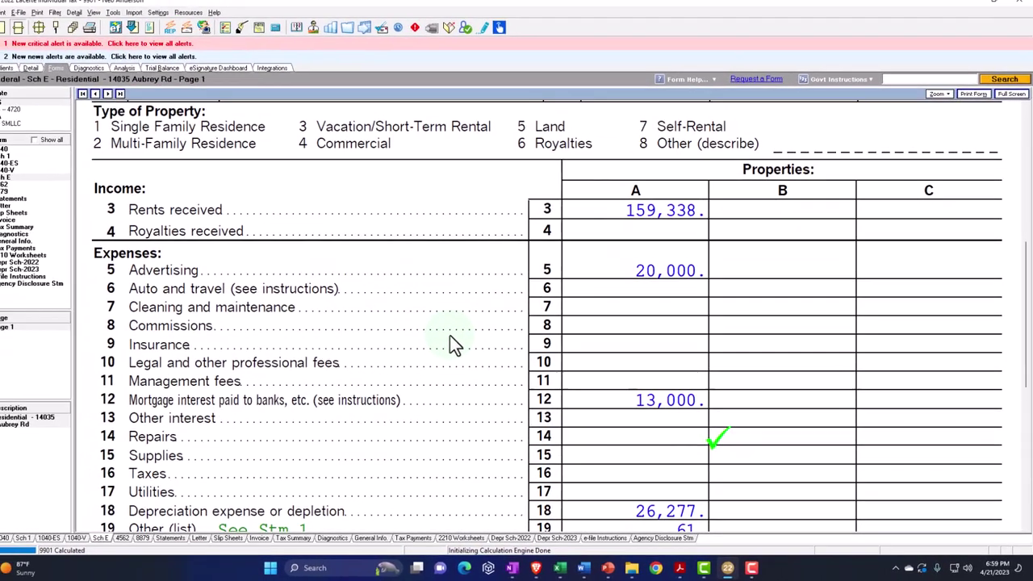
Switch to the blank Excel workbook and widen column A
left_click(565, 569)
left_click(311, 323)
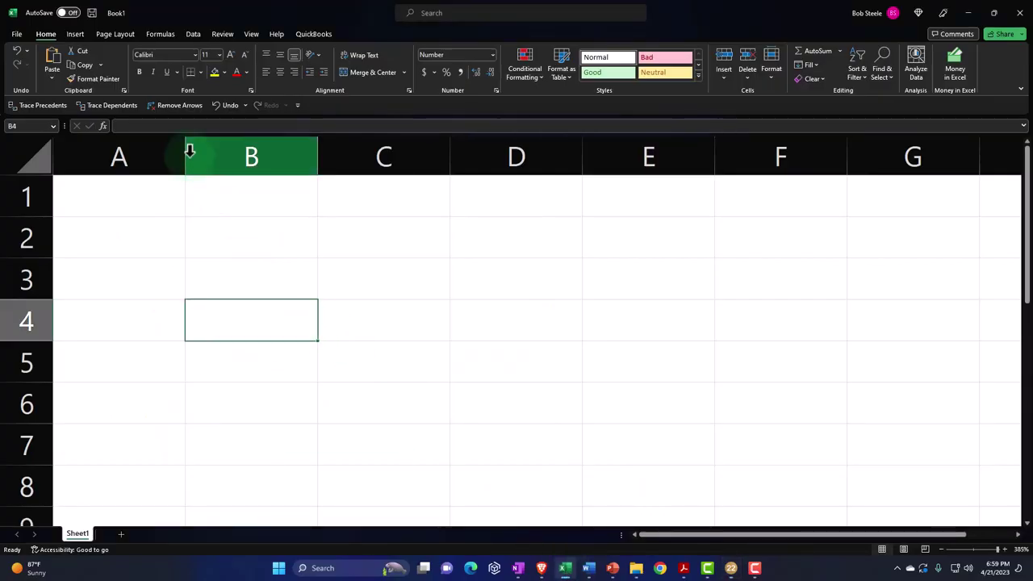
left_click_drag(186, 154, 241, 161)
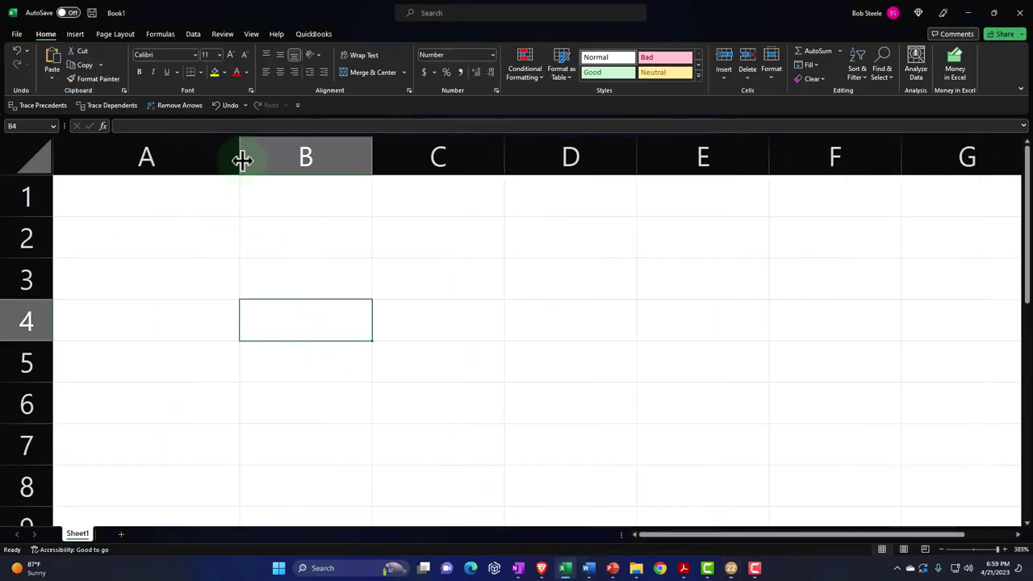
Enter the label "Rental inocme" in cell A1
left_click(136, 190)
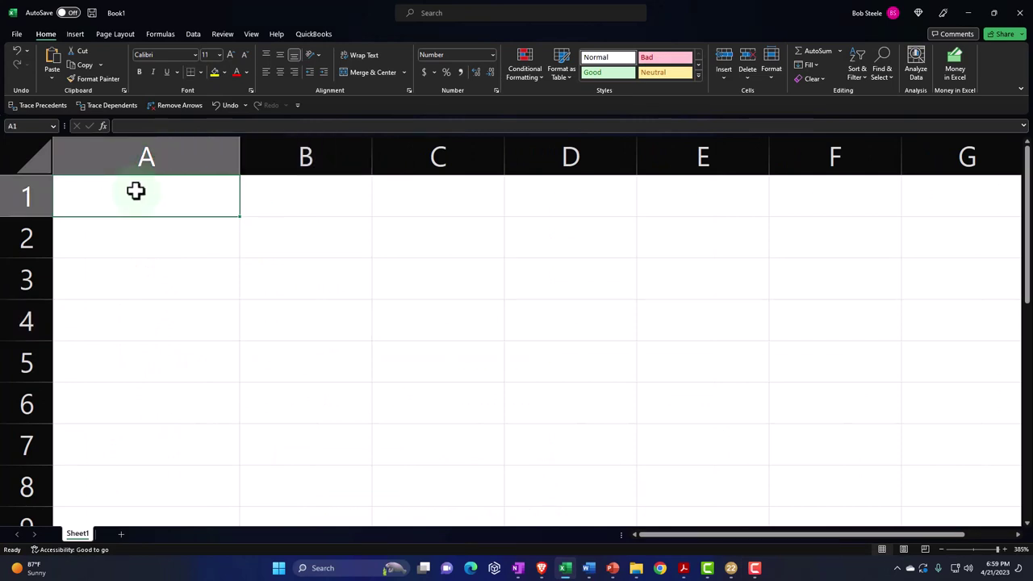
type("Rental i")
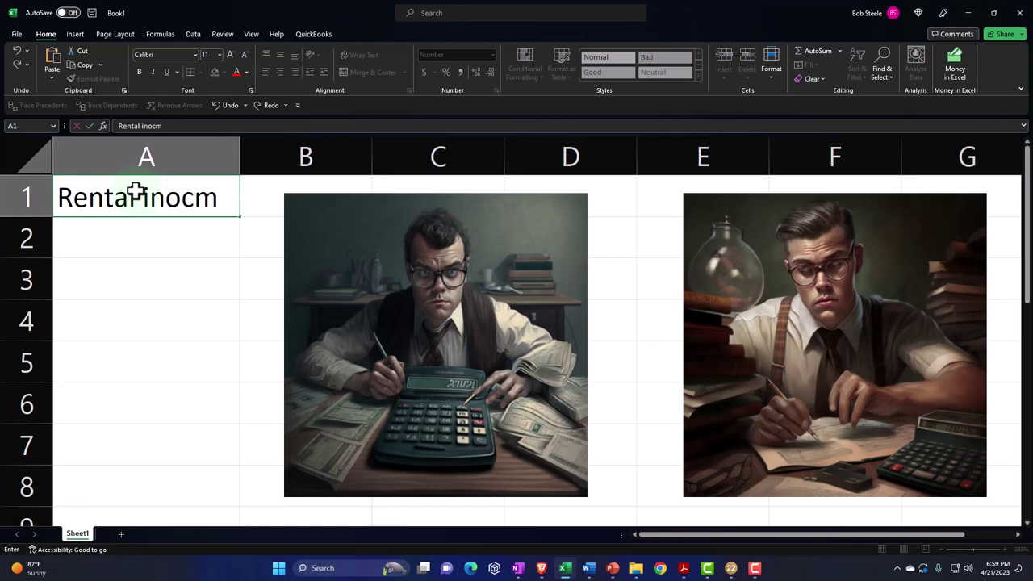
type("nocme")
key("Tab")
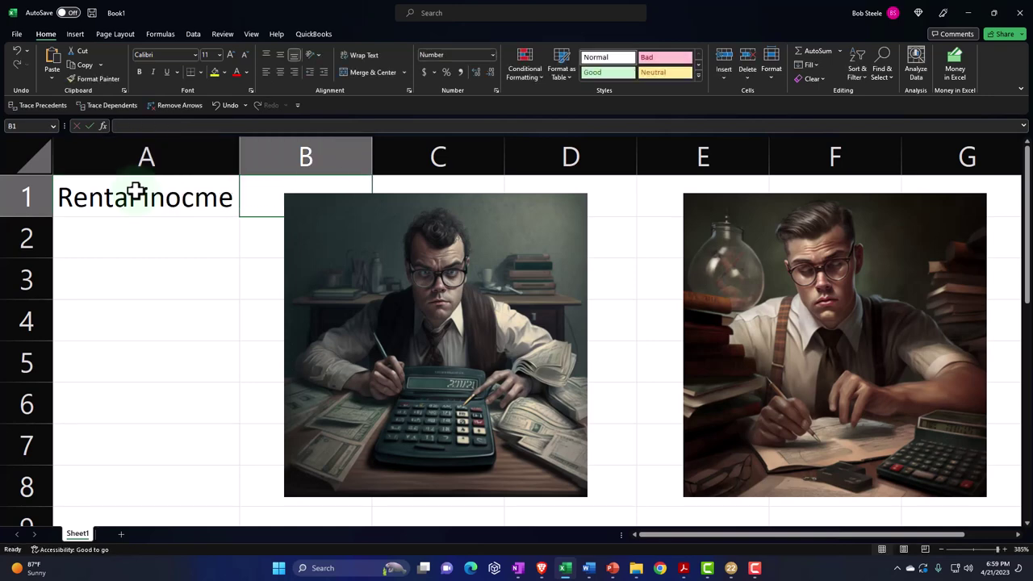
Calculate the annual rent with =750*12 in cell B1 and move that cell to C1
type("825")
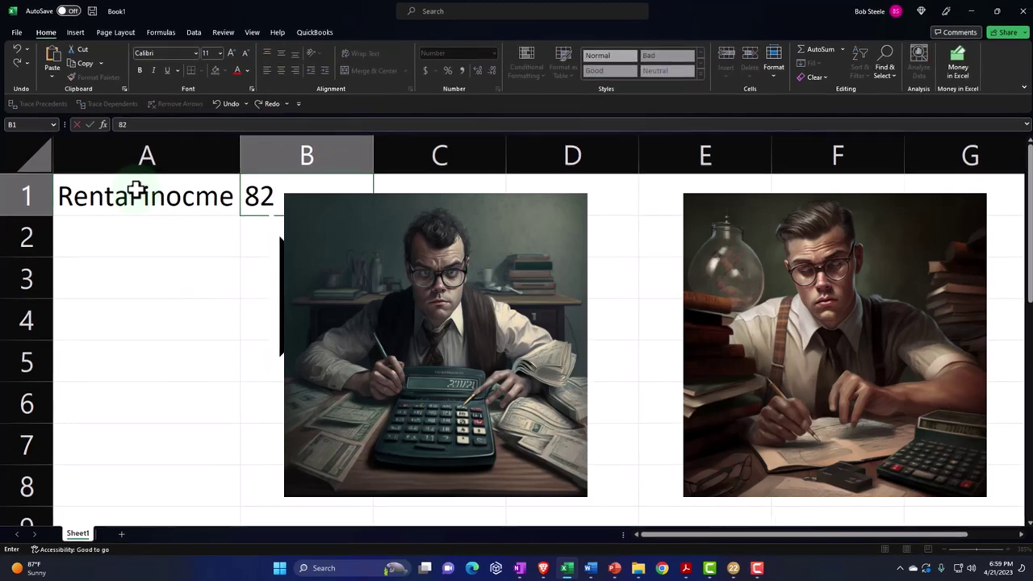
key("BackSpace")
key("BackSpace")
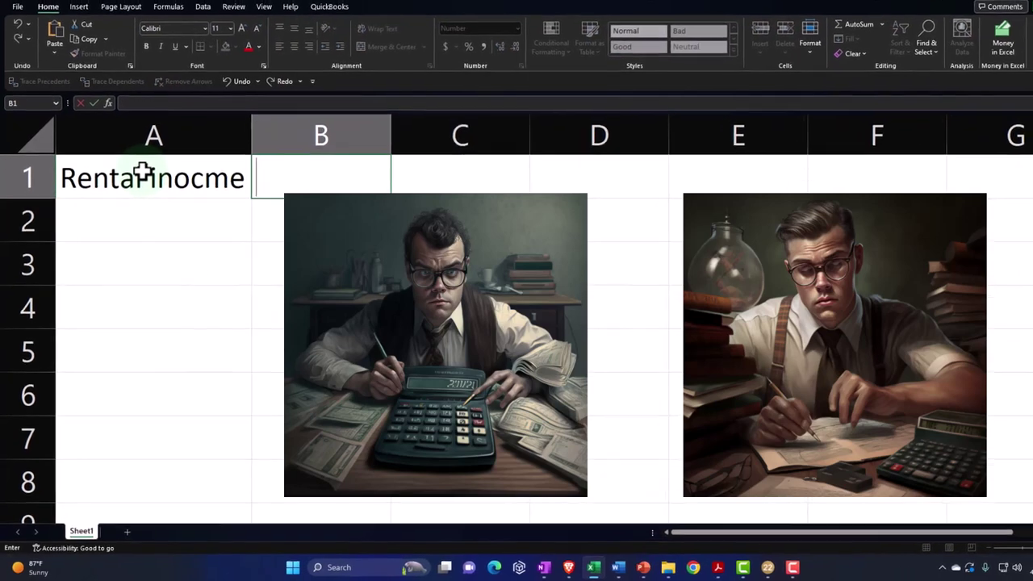
type("=")
type("750")
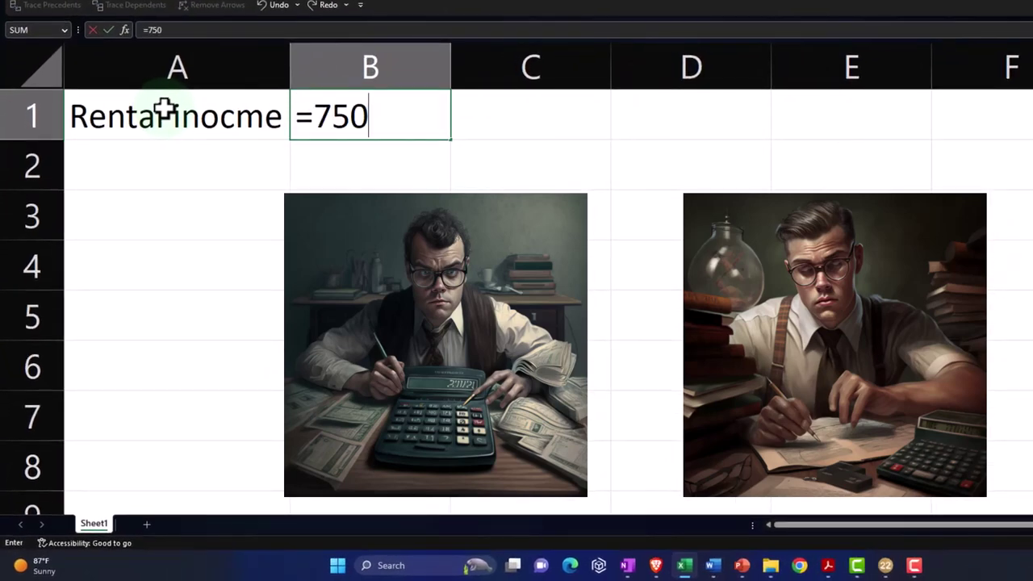
type("*12")
key("Return")
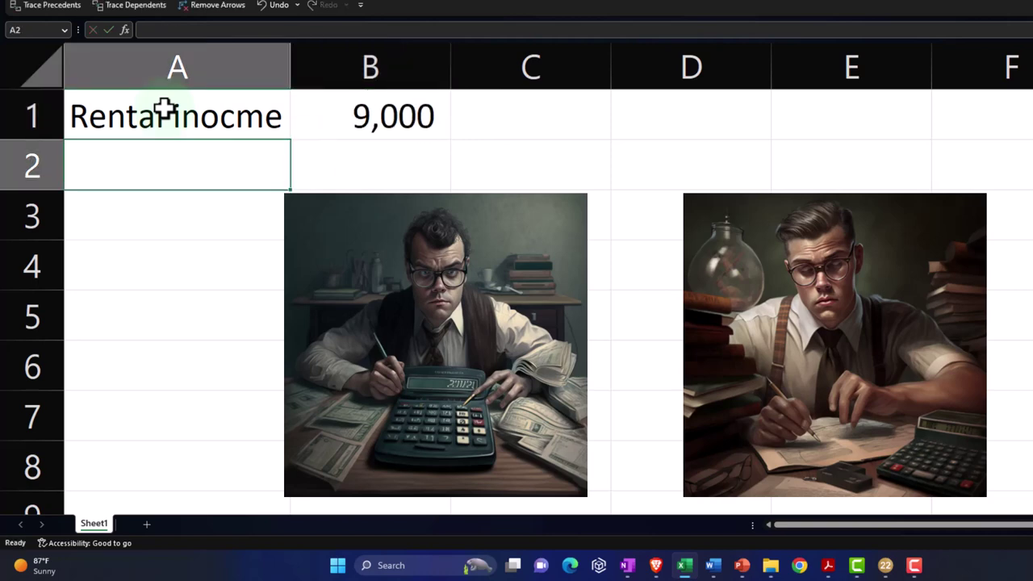
left_click(408, 135)
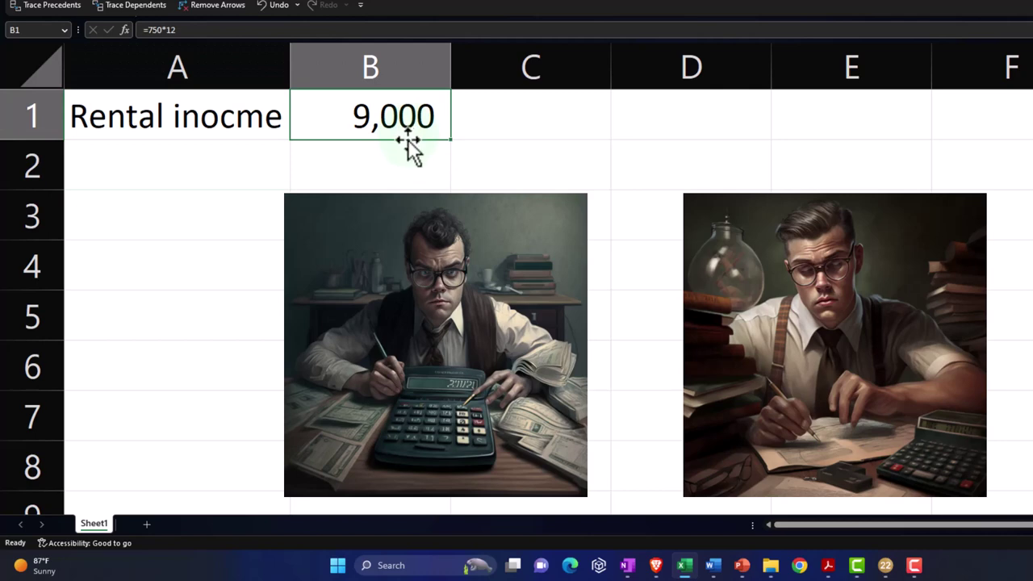
left_click_drag(409, 145, 489, 153)
Enter the heading "Expenses:" in cell A3 and the label "Mortgage Interest" in cell A4
left_click(190, 203)
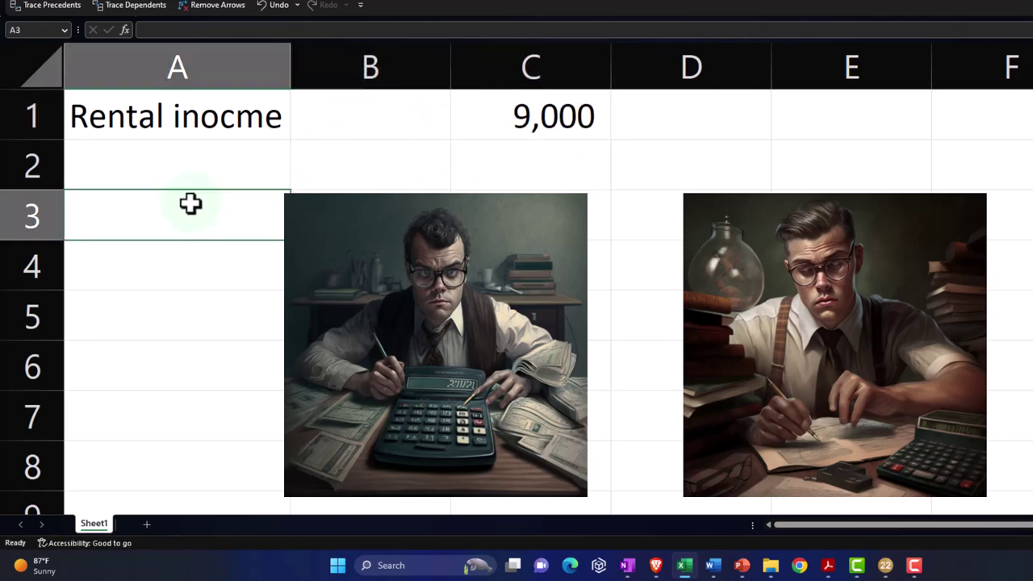
type("E")
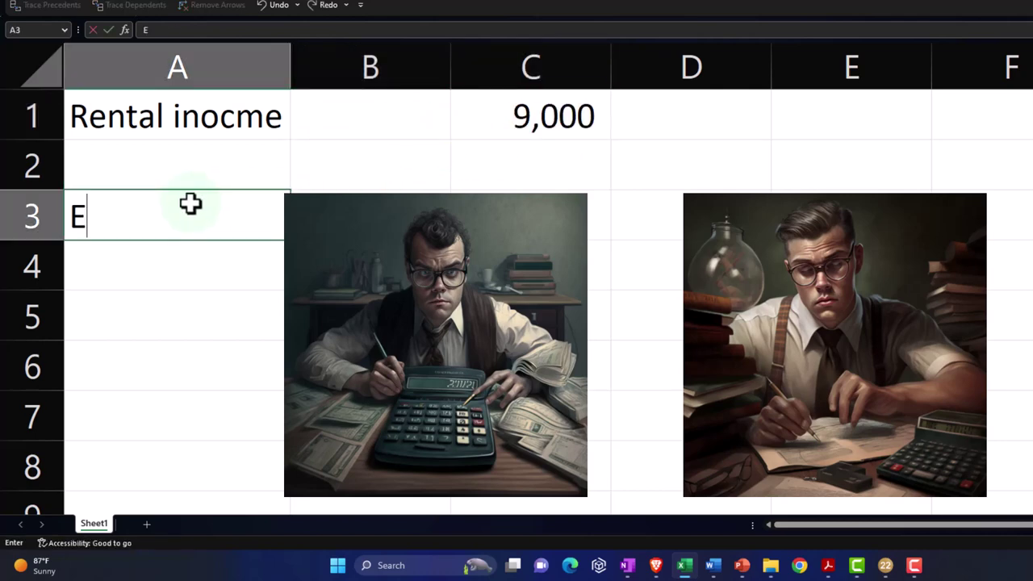
type("xpes")
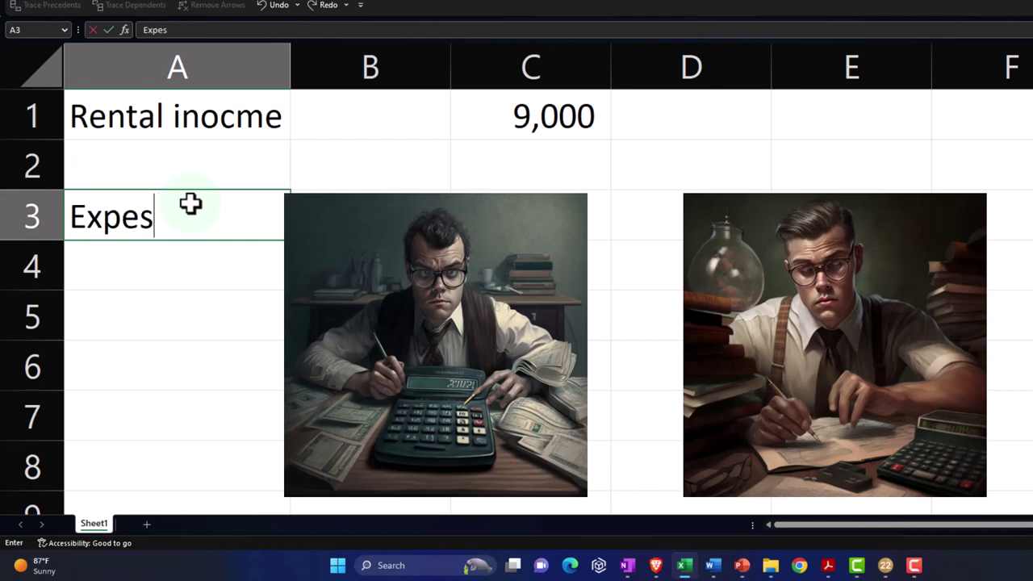
type("nses:")
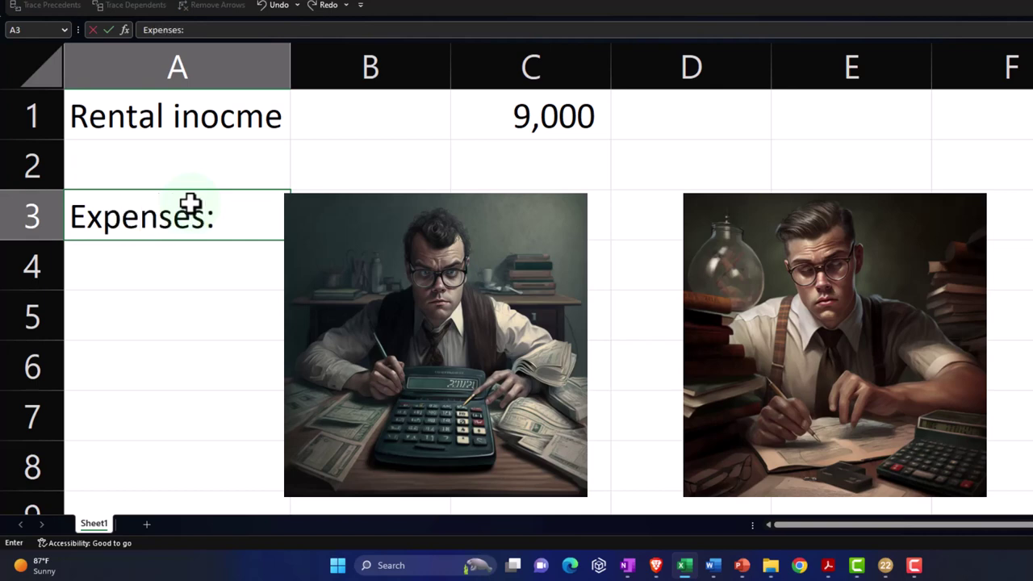
key("Return")
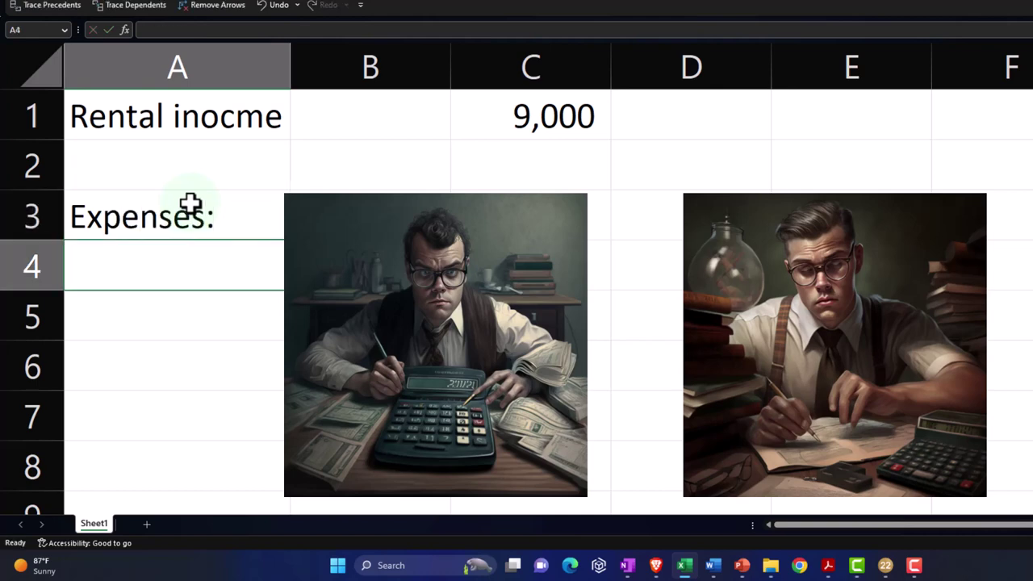
type("Mor")
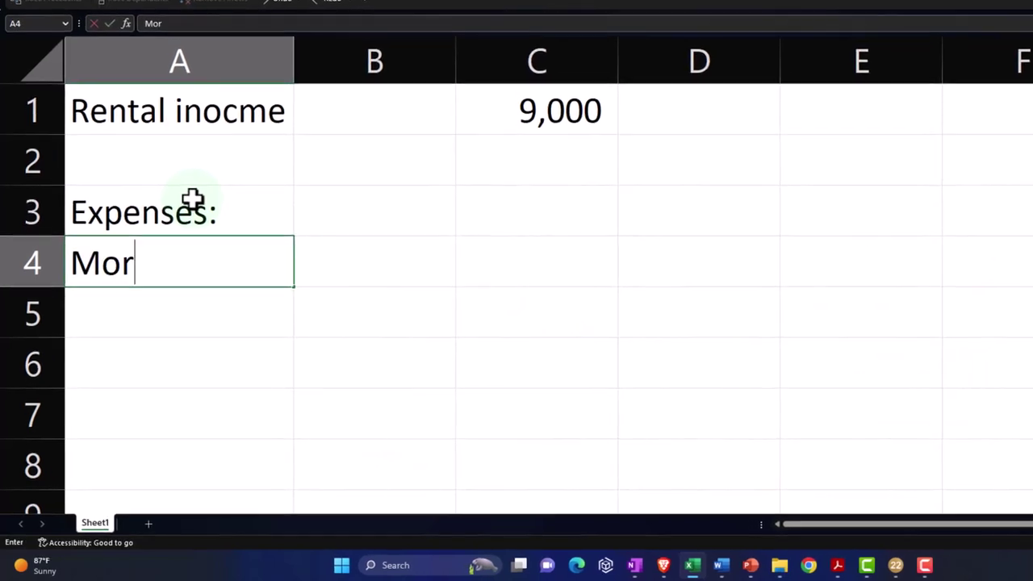
type("tgage In")
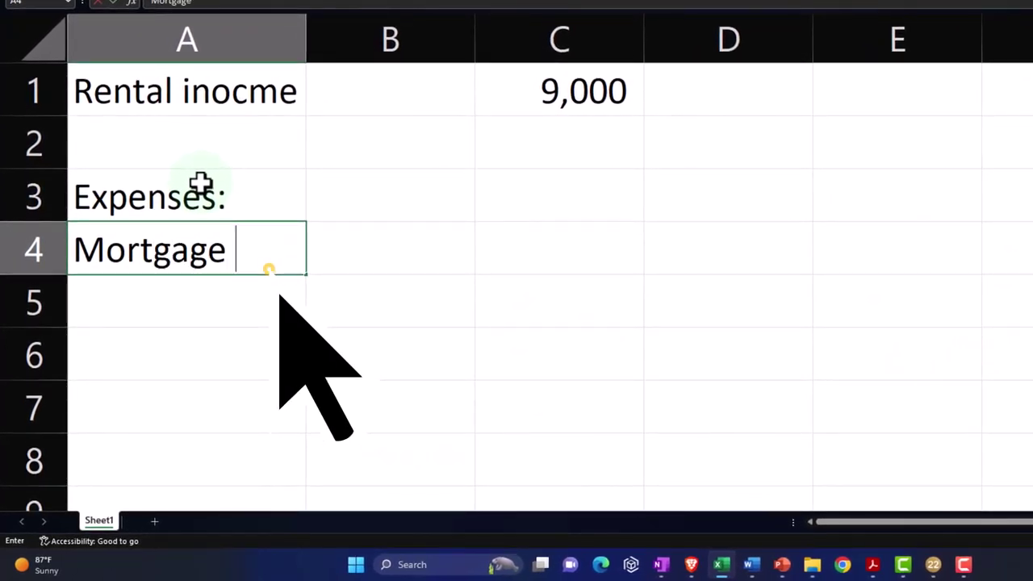
type("terest")
key("Tab")
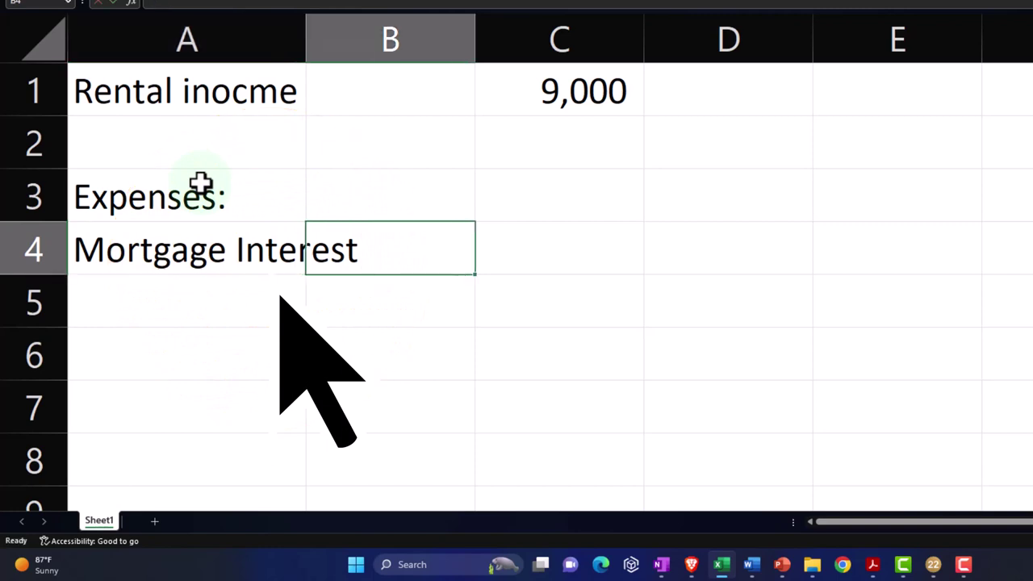
Widen column A to fit its labels and enter 1800 as the mortgage interest in cell B4
left_click_drag(306, 32, 394, 37)
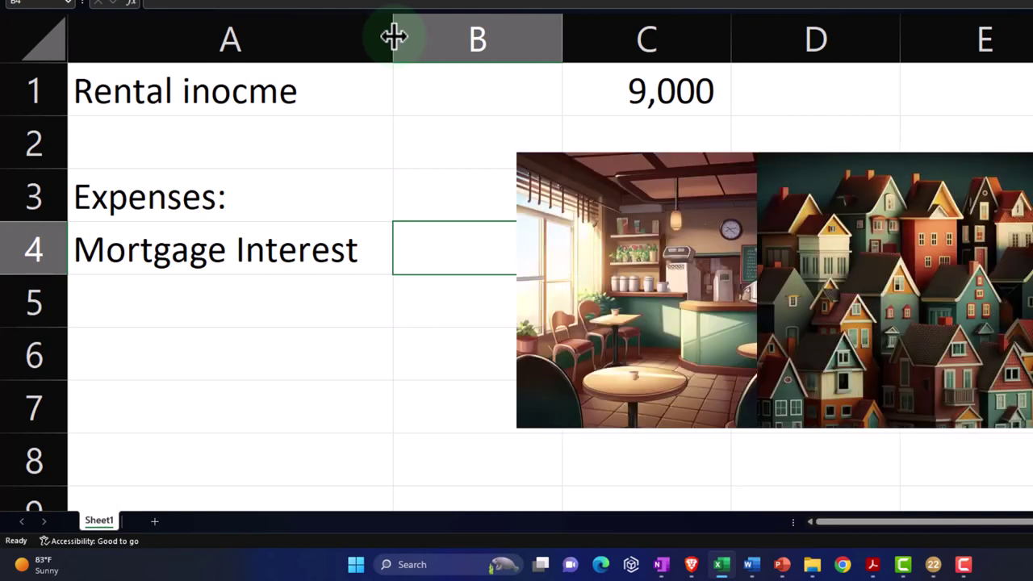
type("1")
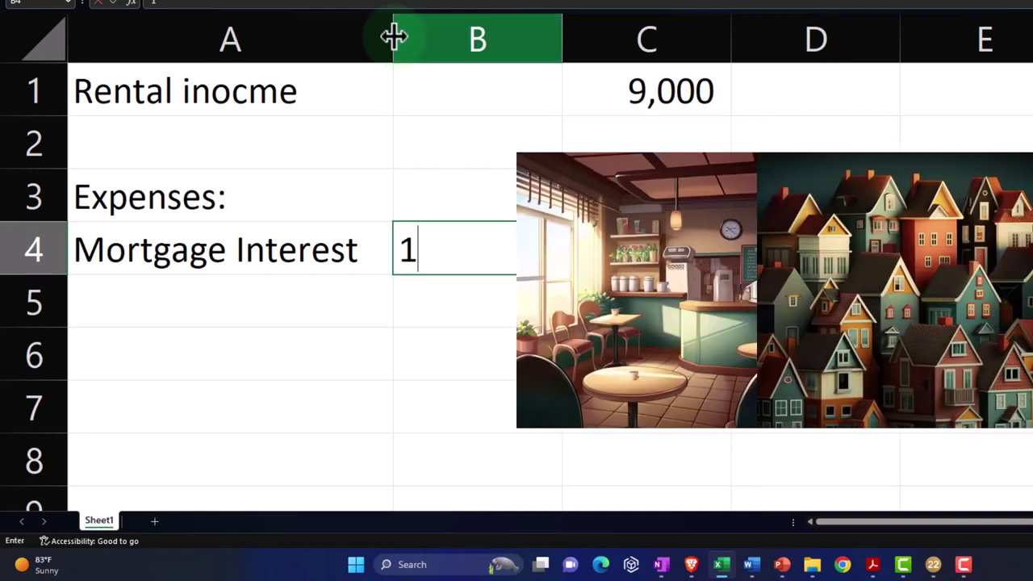
type("800")
key("Return")
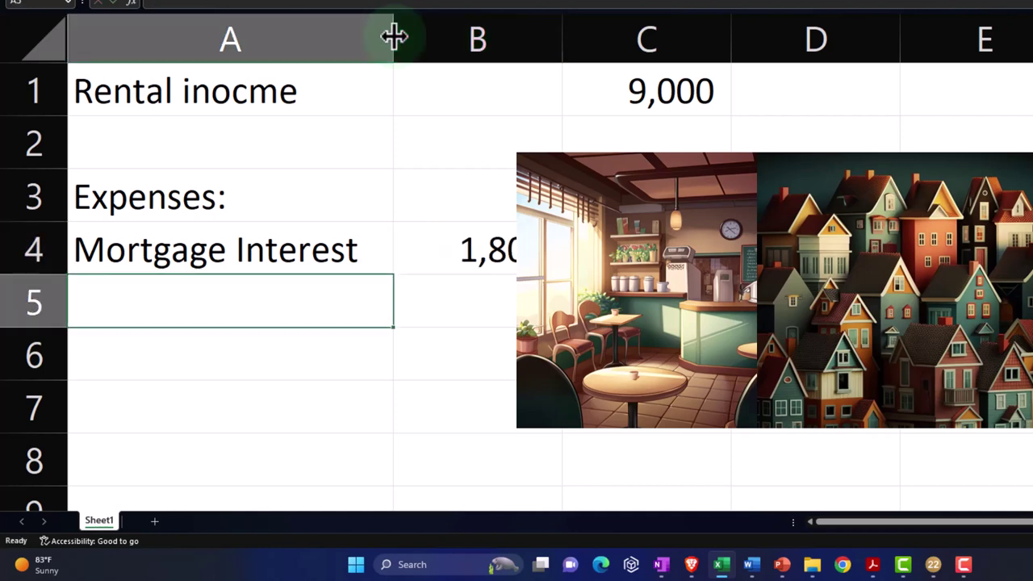
Enter the label "Fire Insuance" in cell A5 with the amount 100 in cell B5
type("Fl")
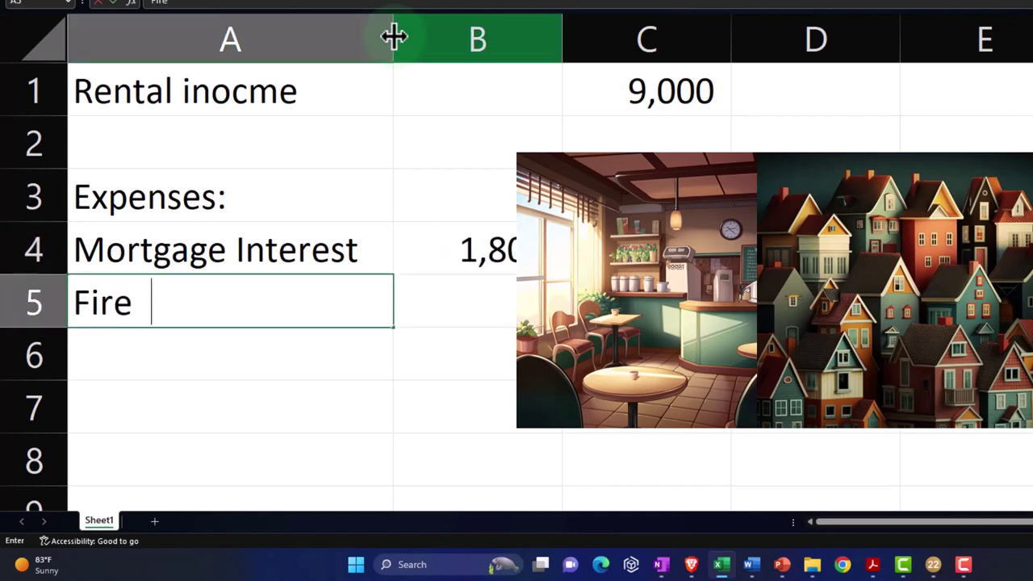
type("re Insuance")
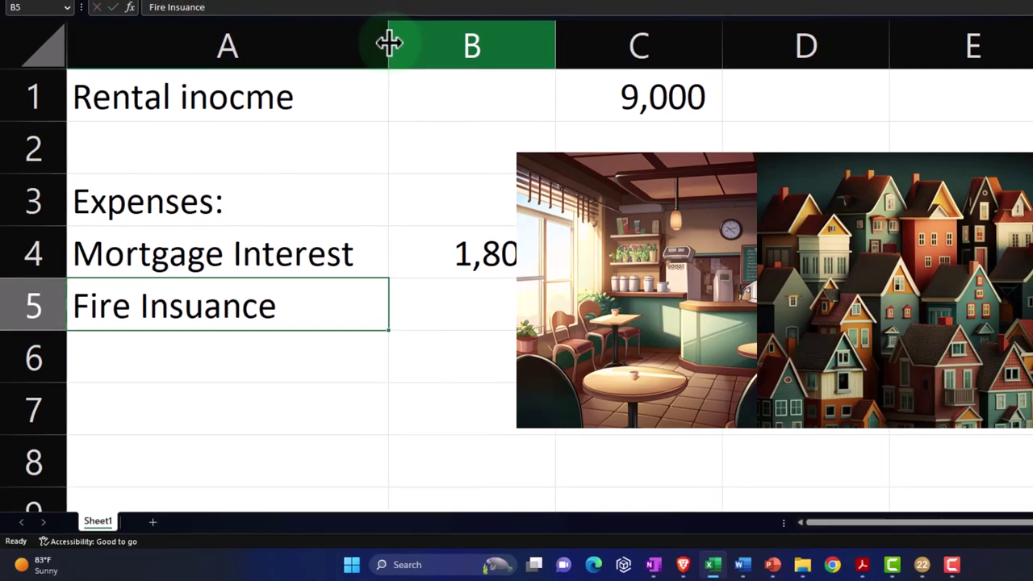
key("Tab")
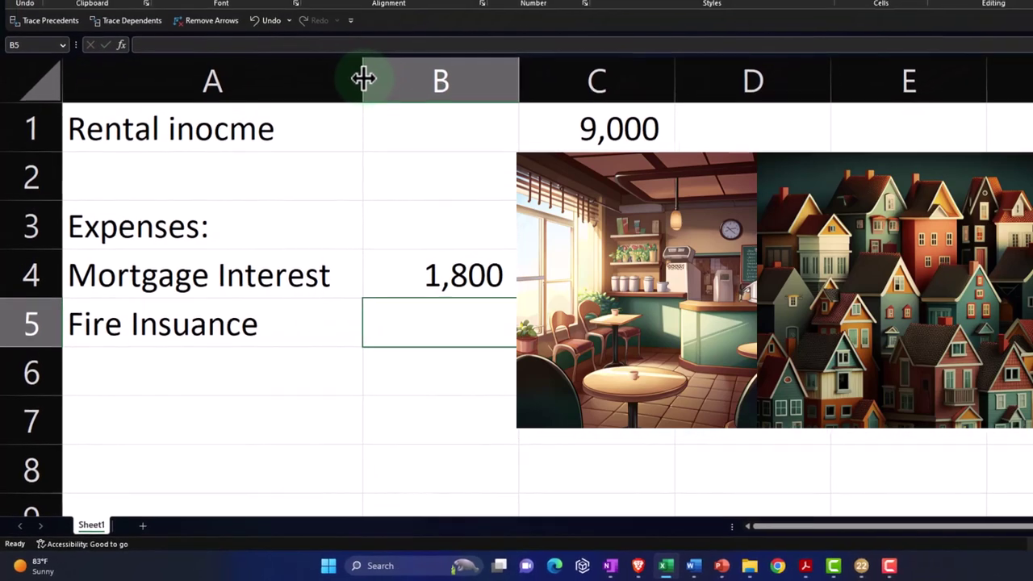
type("100")
key("Return")
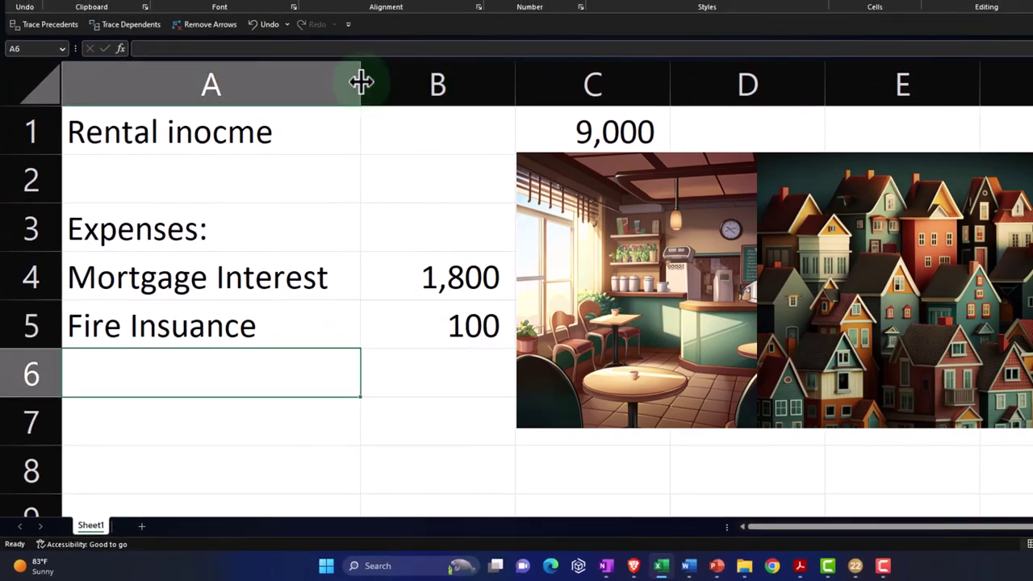
Enter the label "Misc repairs - rental" in cell A6
type("Misc")
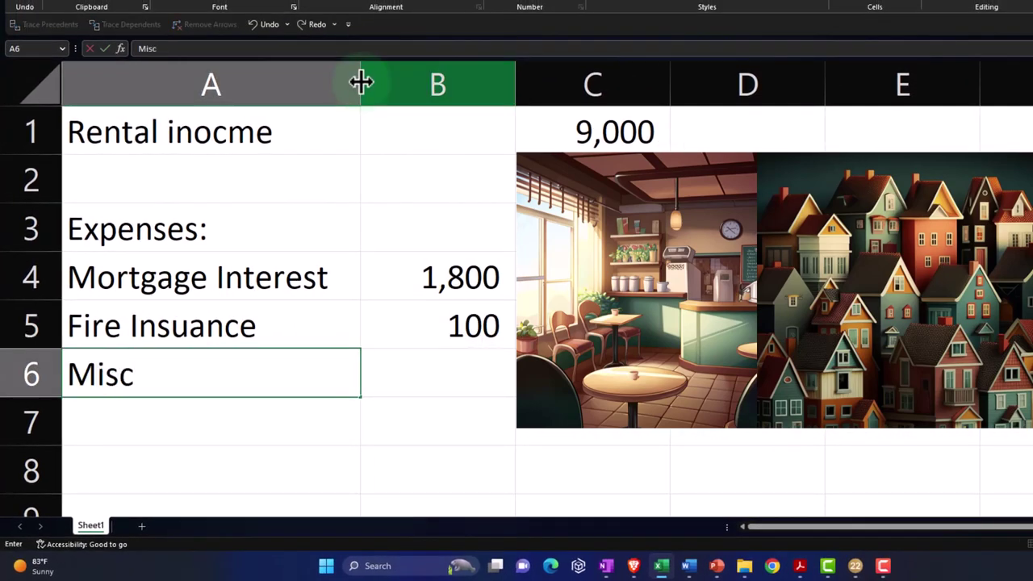
type(" rep")
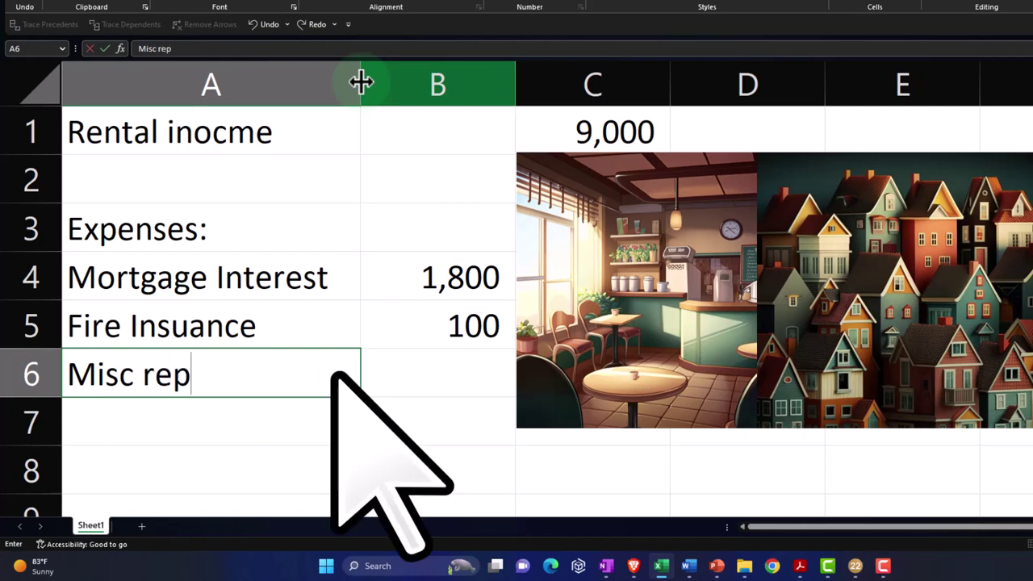
type("airs - R")
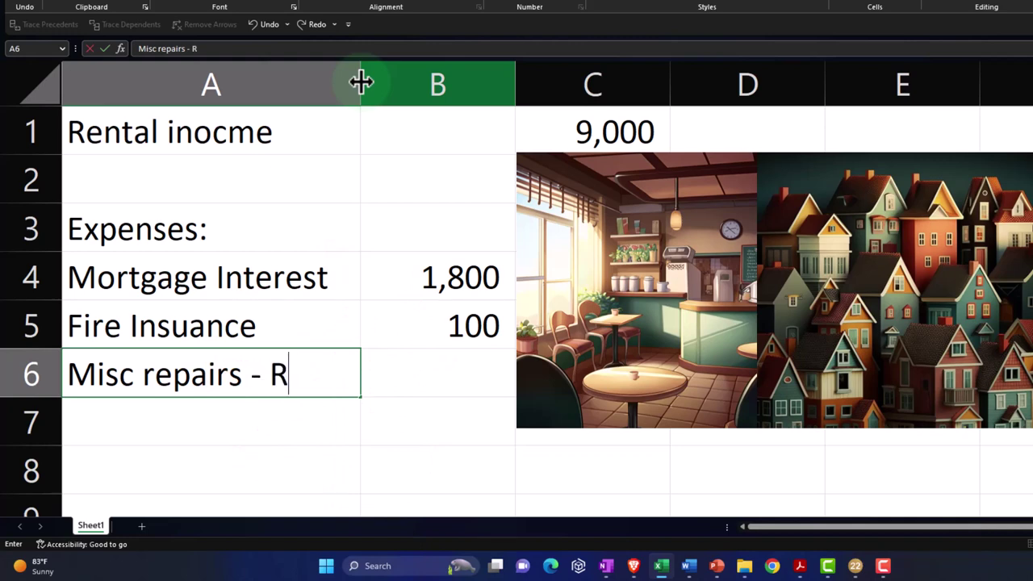
type("- ")
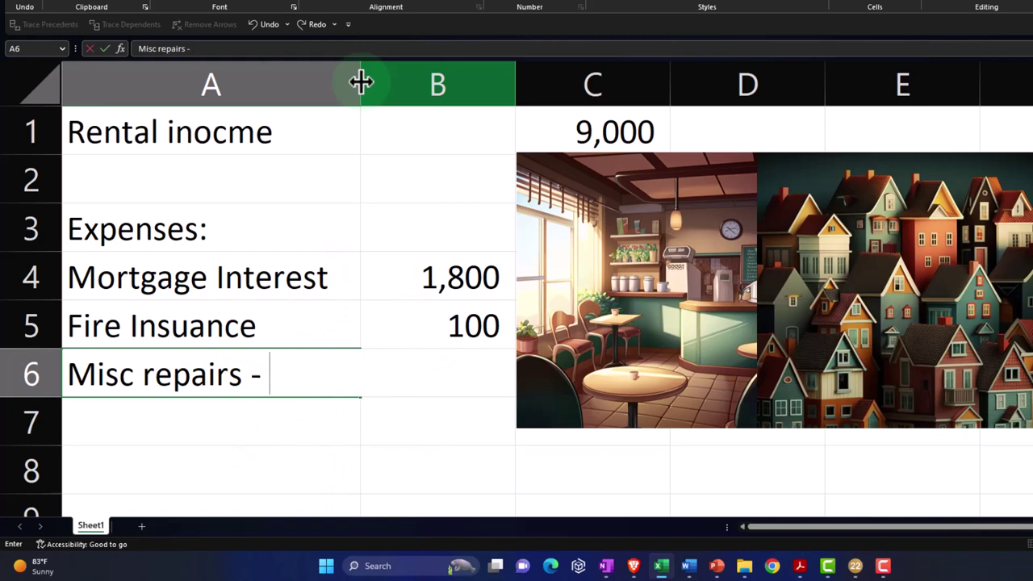
type("rental")
key("Return")
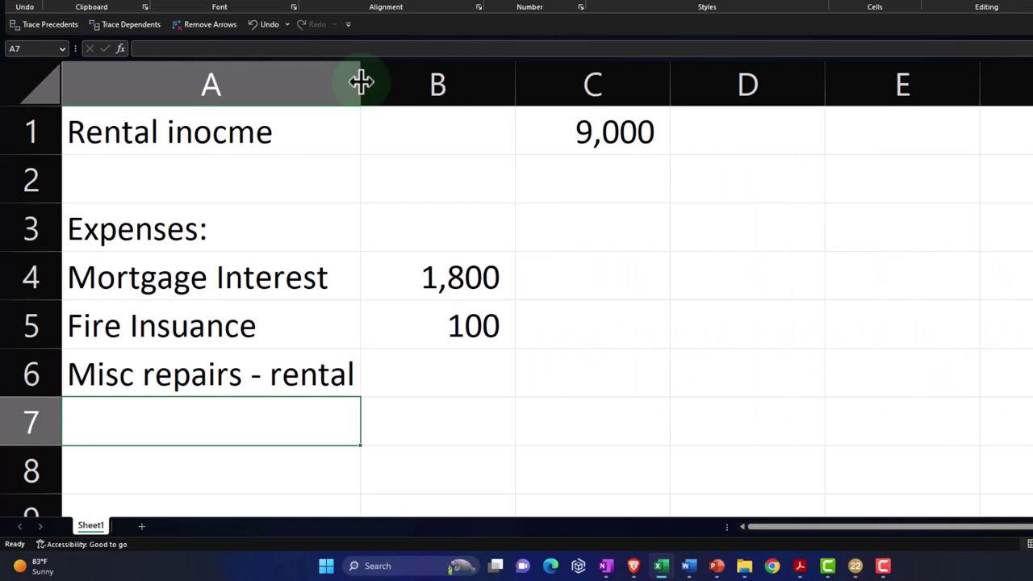
Enter the label "Real estate taxes" in cell A7 with the amount 1200 in cell B7
type("Real es")
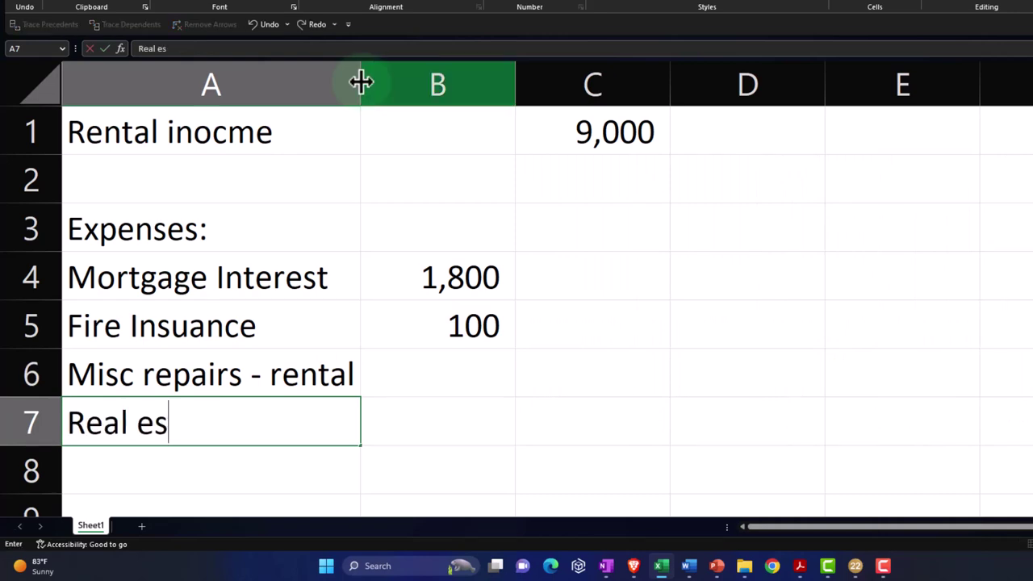
type("tate taxes")
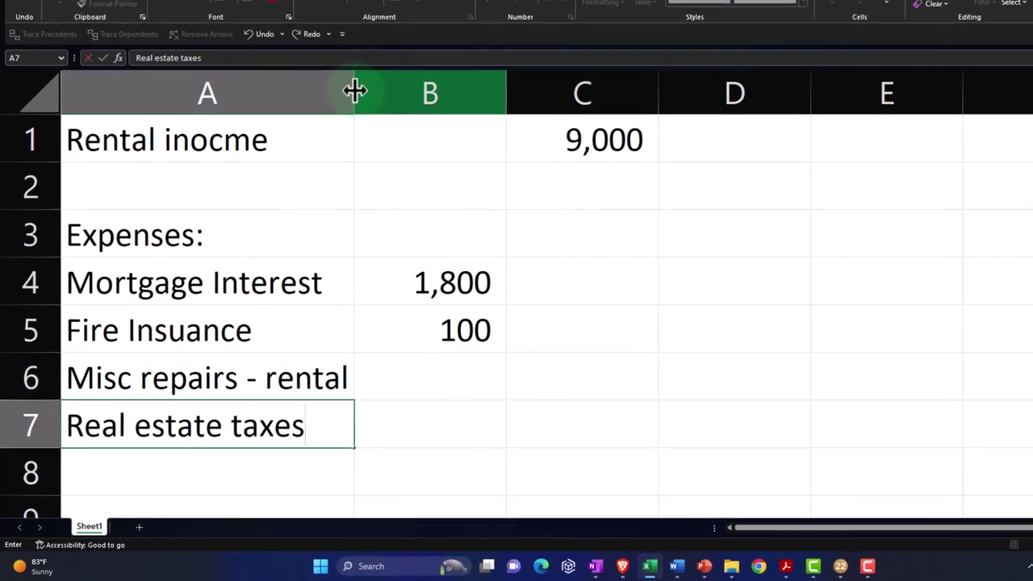
key("Tab")
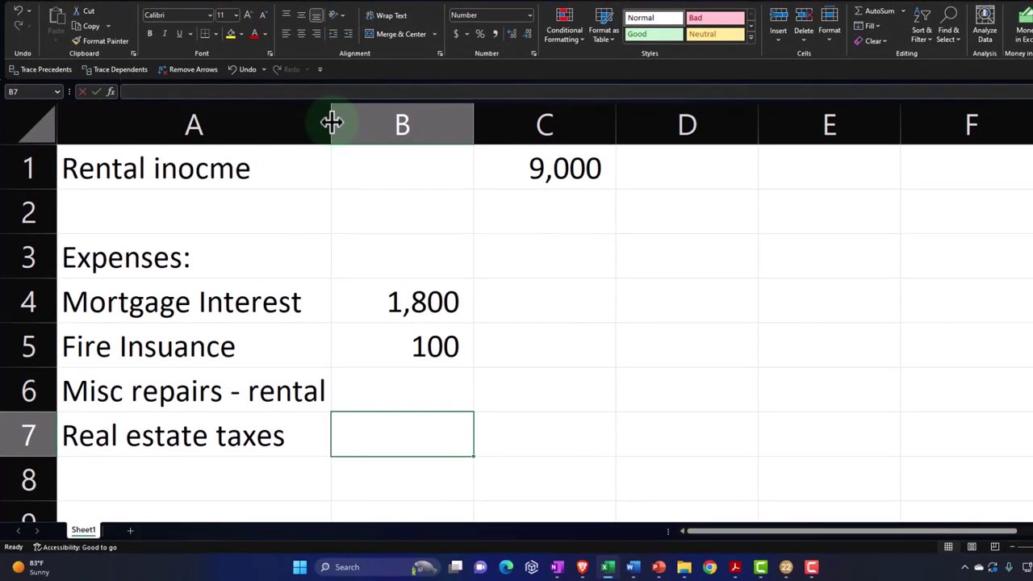
type("1200")
key("Return")
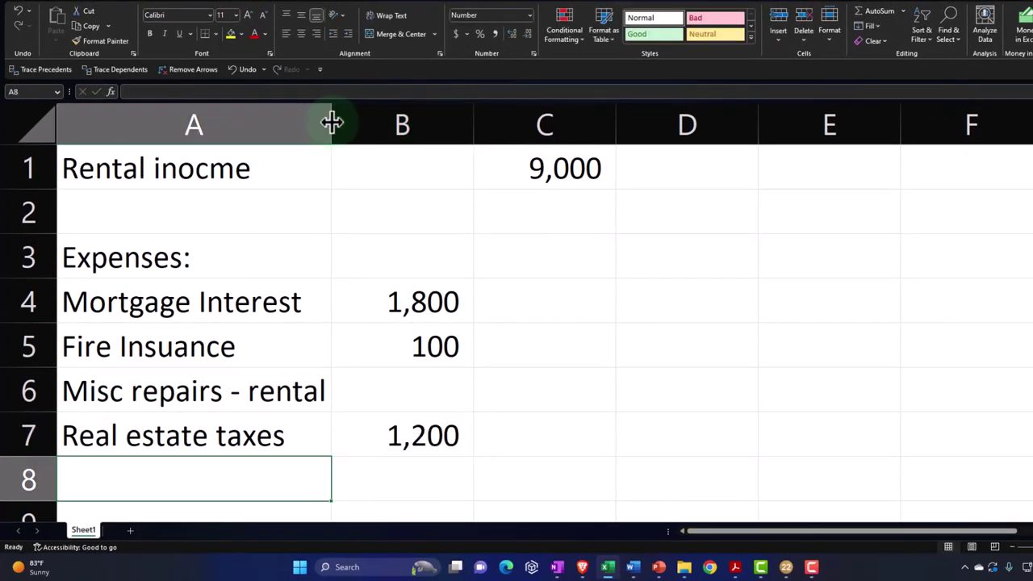
Enter the label "Total Expenses" in cell A8, leaving cell B8 empty
type("Total")
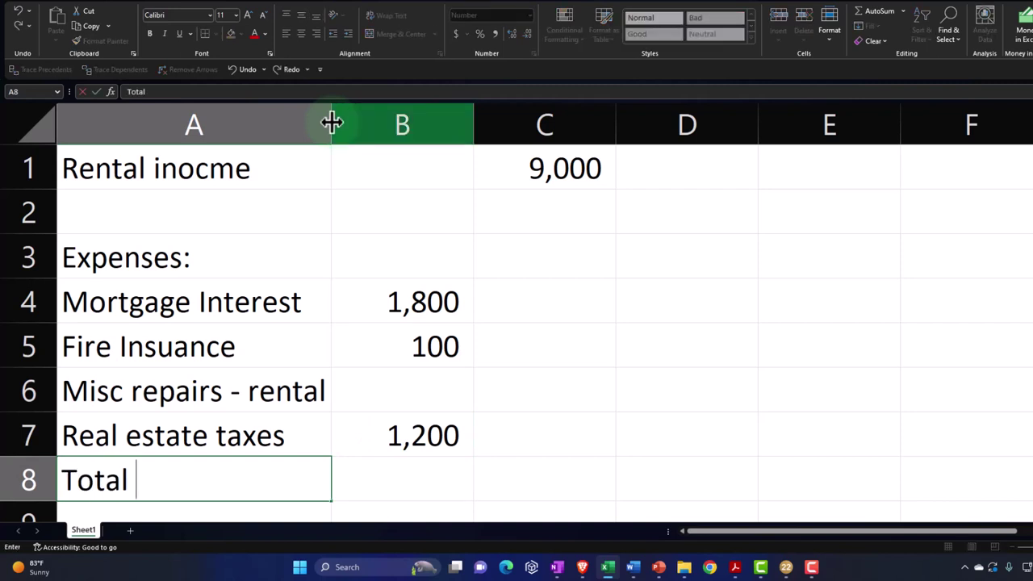
type(" Expenses")
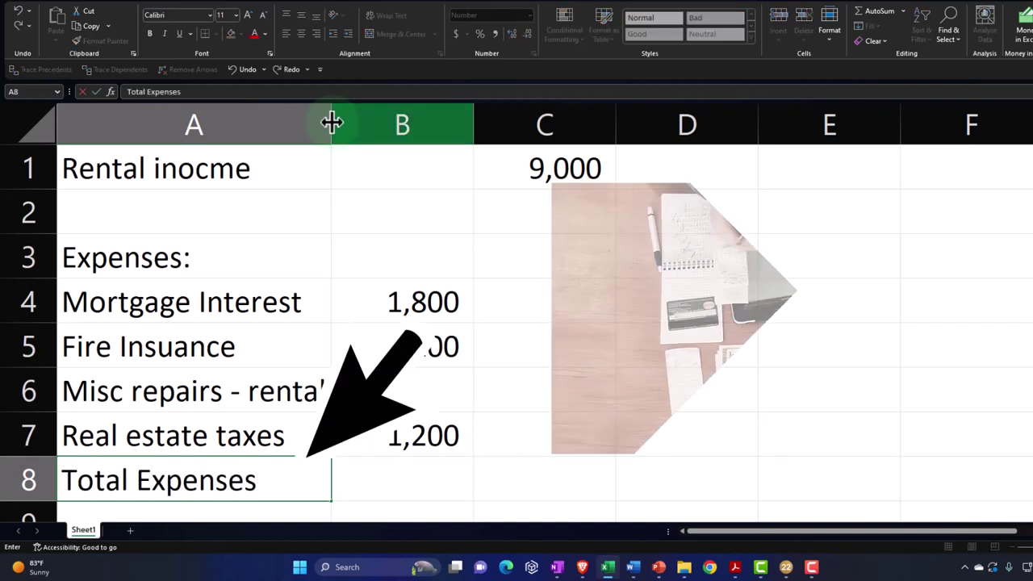
key("Tab")
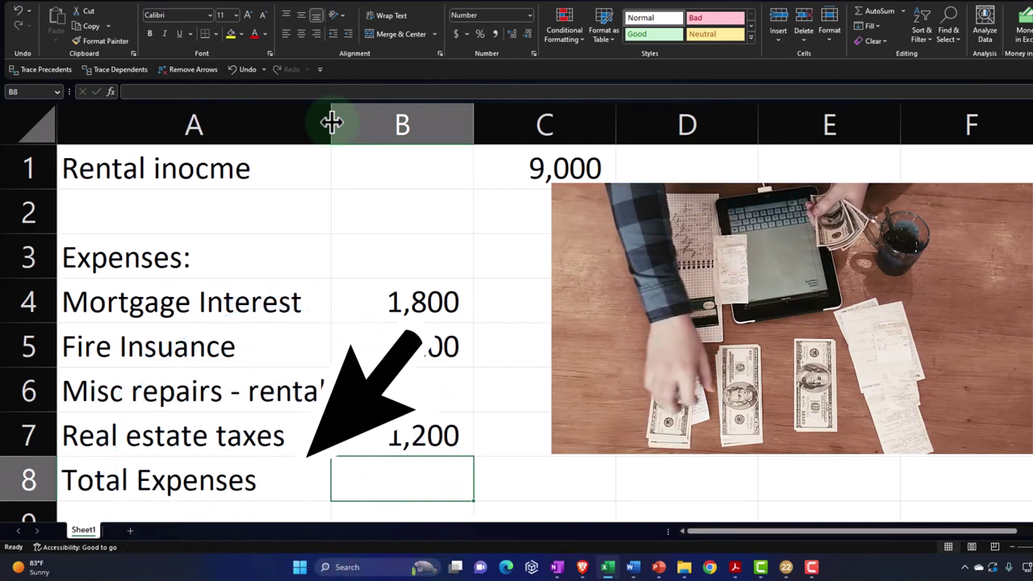
type("5")
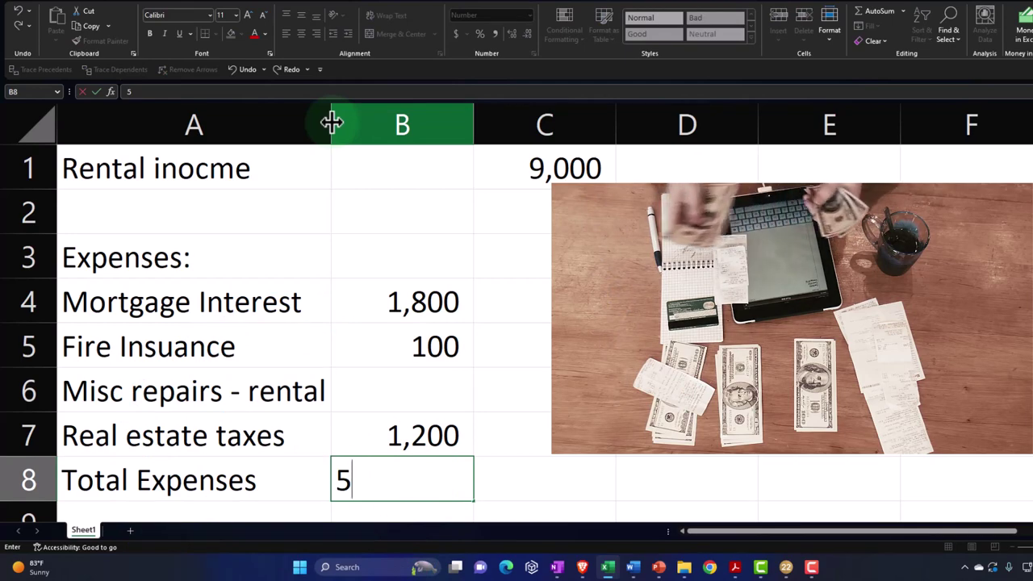
key("BackSpace")
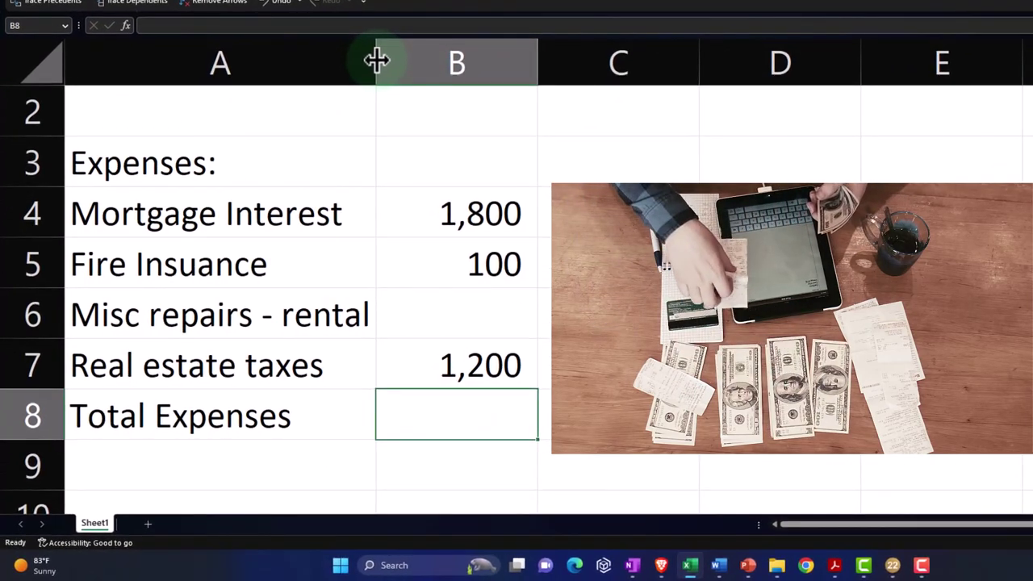
Enter 291 as the miscellaneous rental repairs amount in cell B6
key("Up")
key("Up")
key("Up")
key("Up")
key("Up")
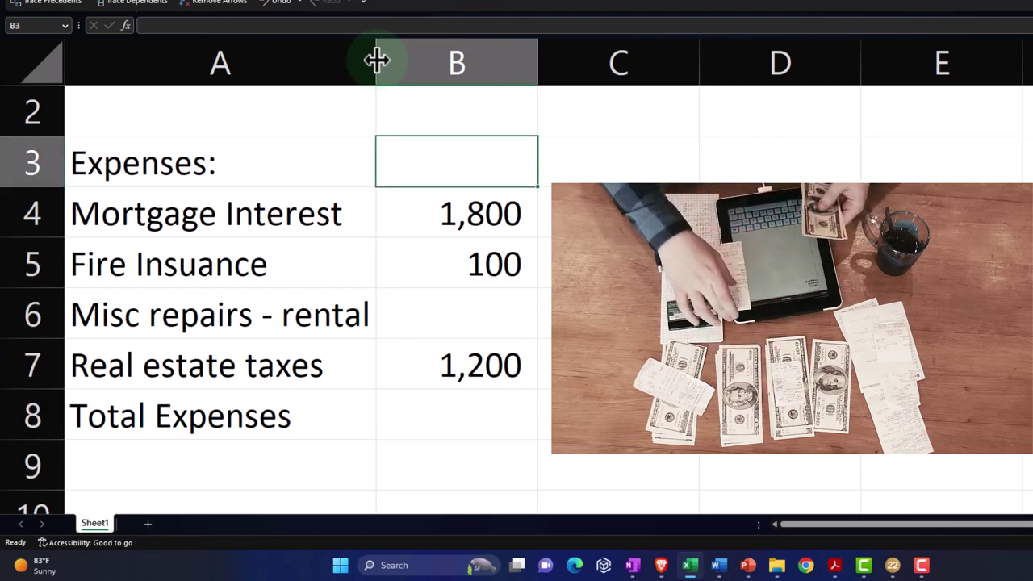
key("Down")
key("Down")
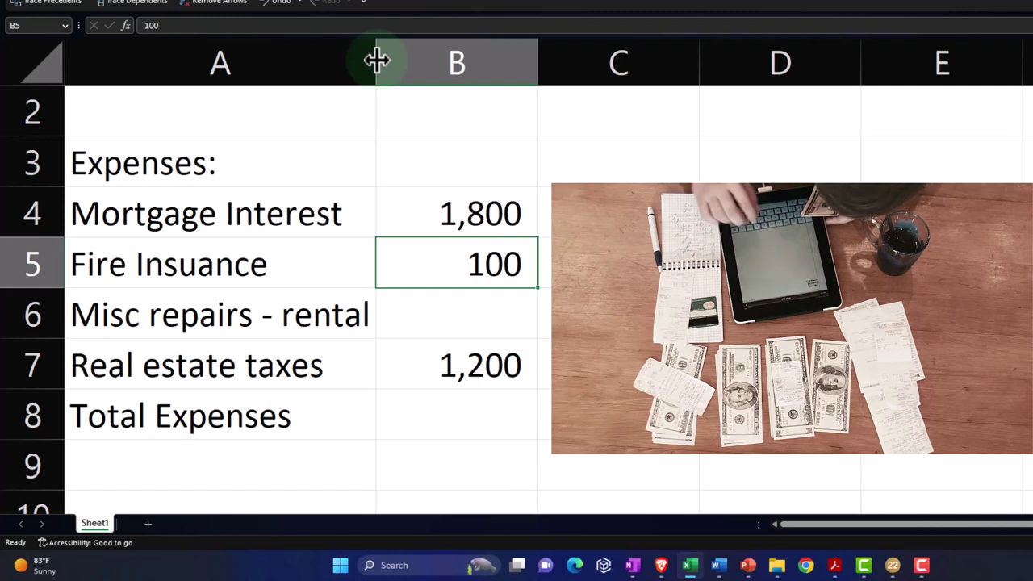
key("Down")
type("291")
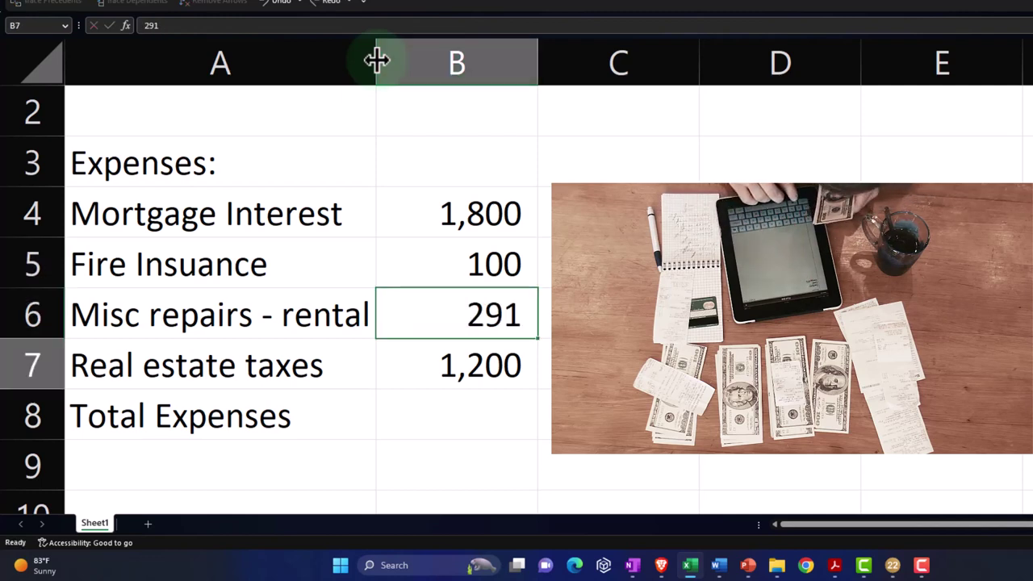
key("Down")
Total the expenses in cell B8 with a SUM formula over B4:B7
key("Down")
type("=sum(")
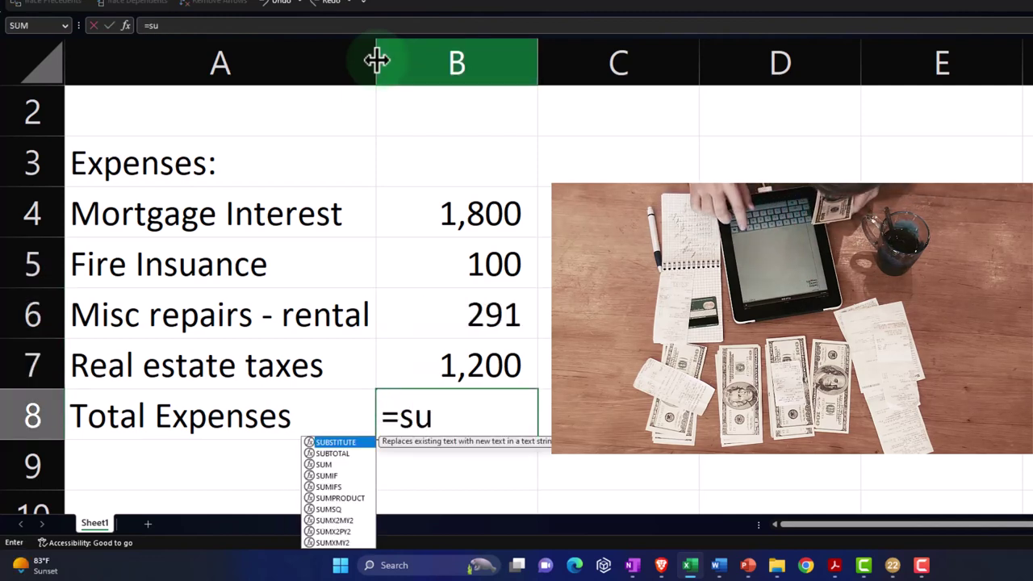
key("Up")
key("shift+Up")
key("shift+Up")
key("shift+Up")
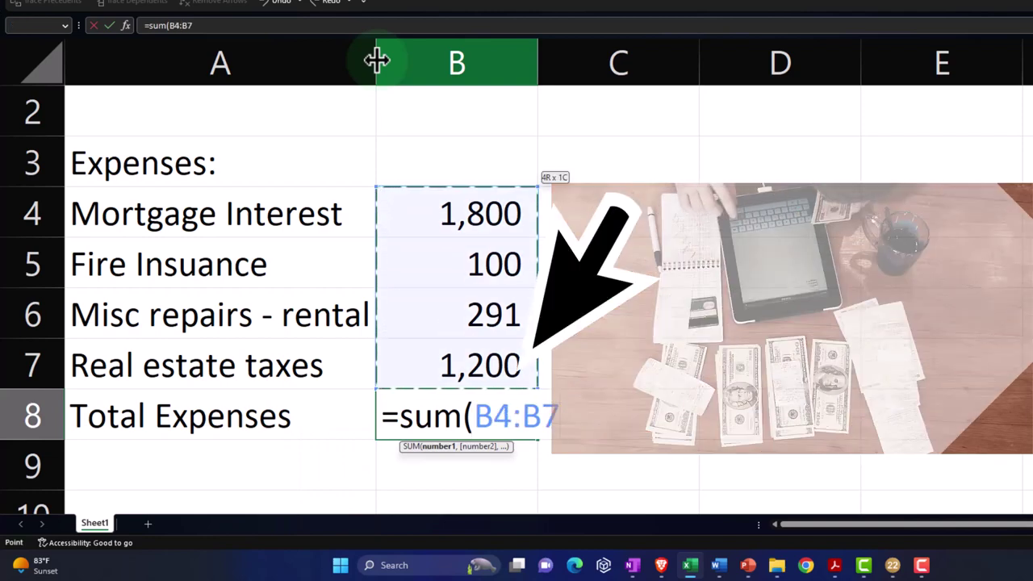
key("Return")
Move the rental income amount from C1 to B1 and underline the real estate taxes amount in B7
left_click(685, 256)
scroll(685, 256, "down", 2)
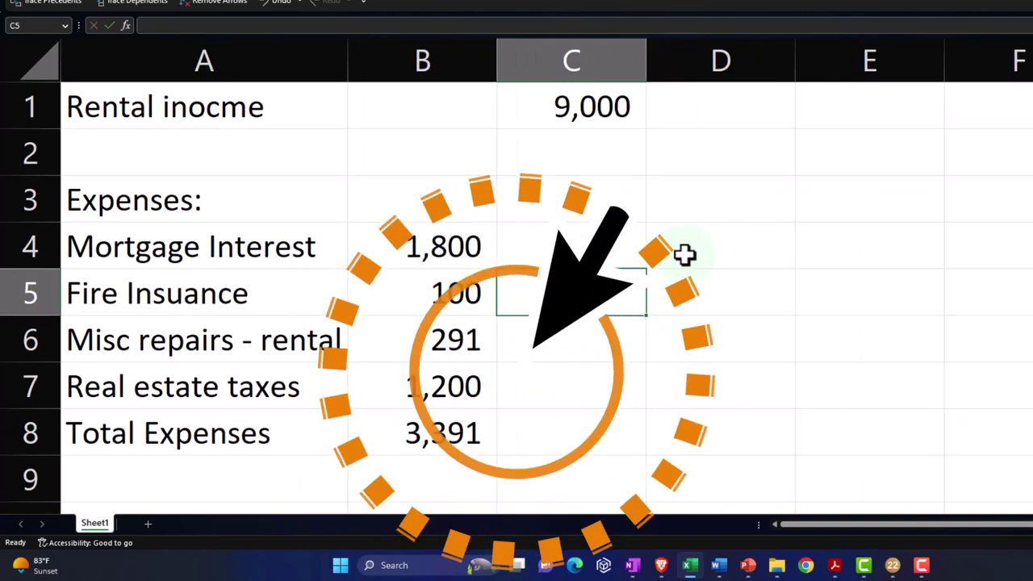
left_click(567, 117)
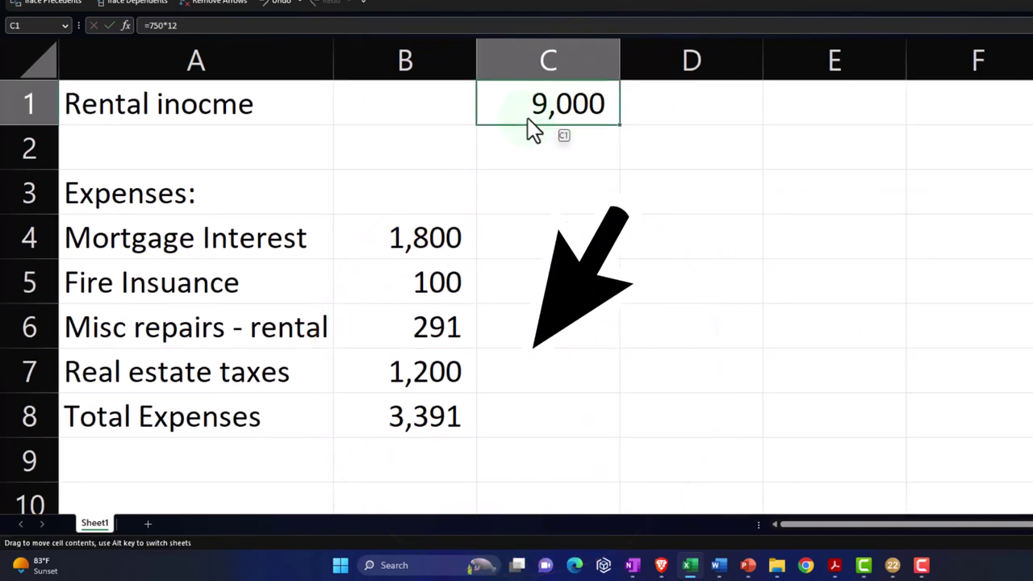
left_click_drag(530, 130, 464, 129)
left_click(429, 360)
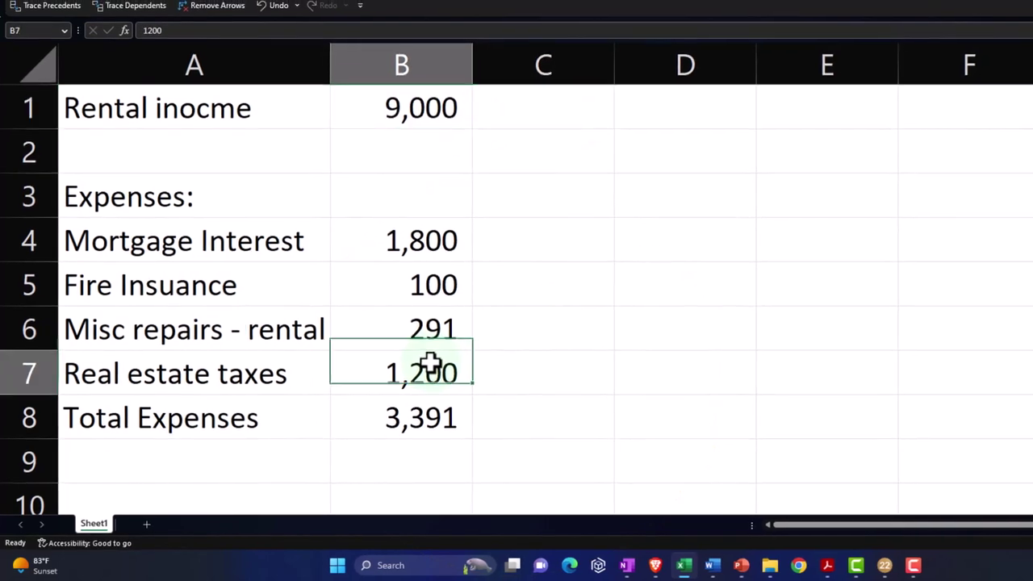
left_click(198, 2)
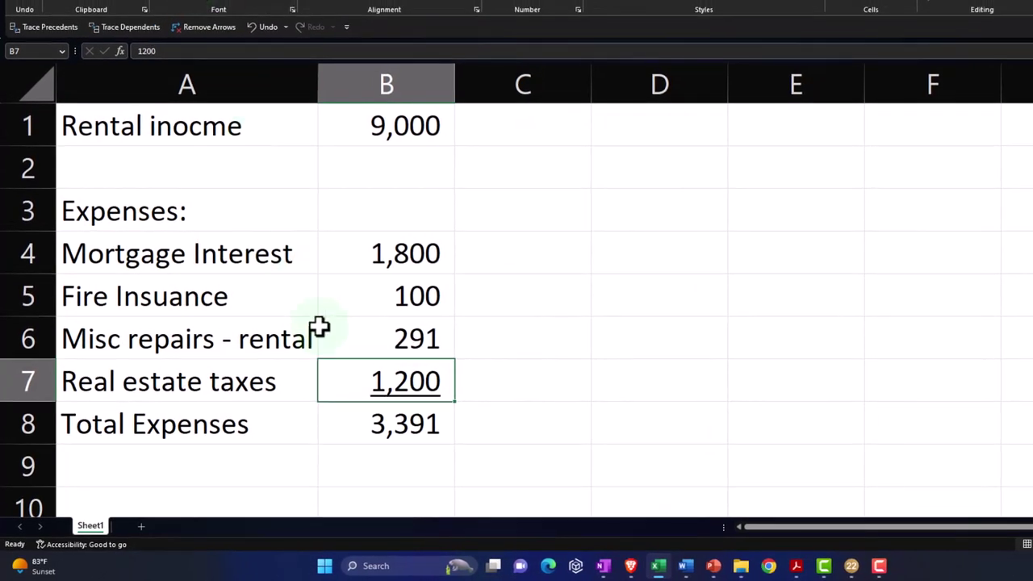
Enter the label "Net income" in cell A9
left_click(163, 468)
scroll(120, 370, "down", 1)
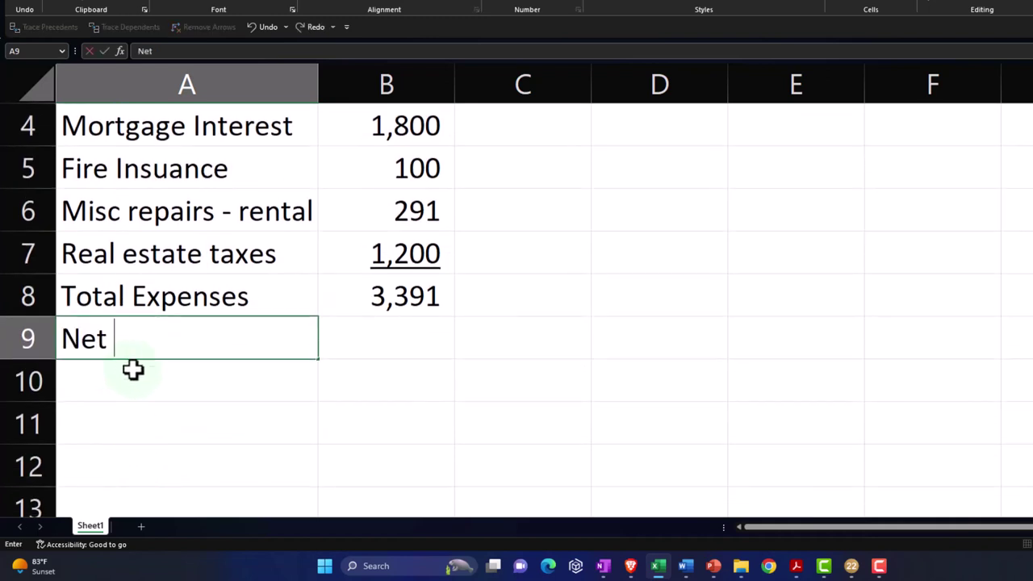
type("Net income")
key("Right")
key("Right")
key("Left")
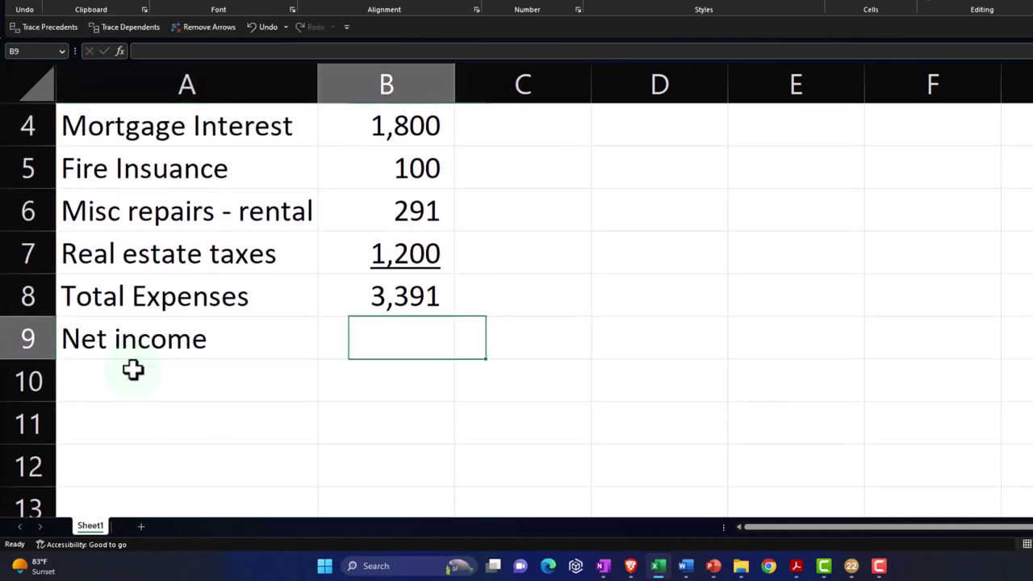
Calculate net income in cell B9 with the formula =B1-B8
type("=")
scroll(134, 369, "up", 1)
left_click(372, 132)
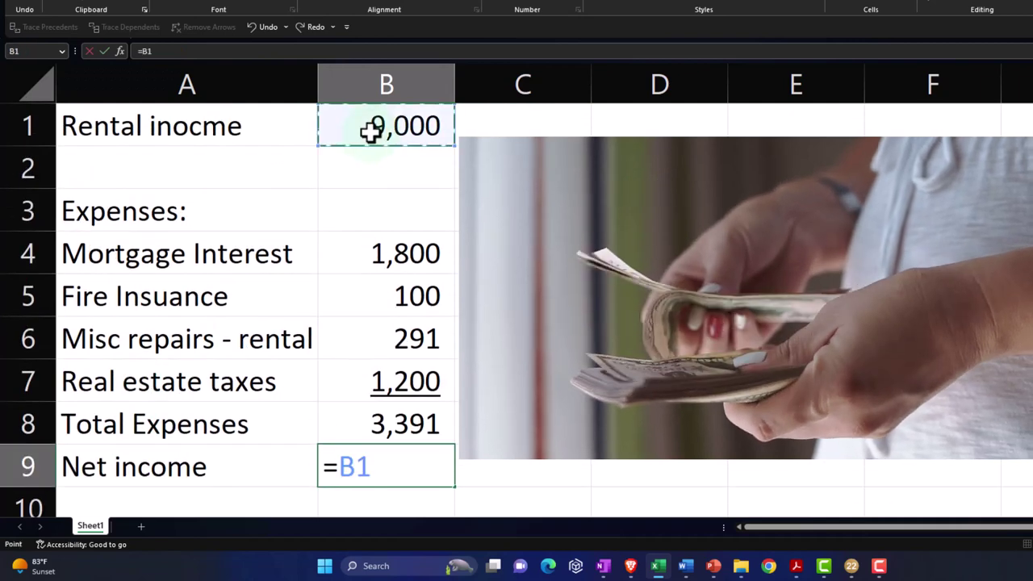
type("-")
left_click(404, 422)
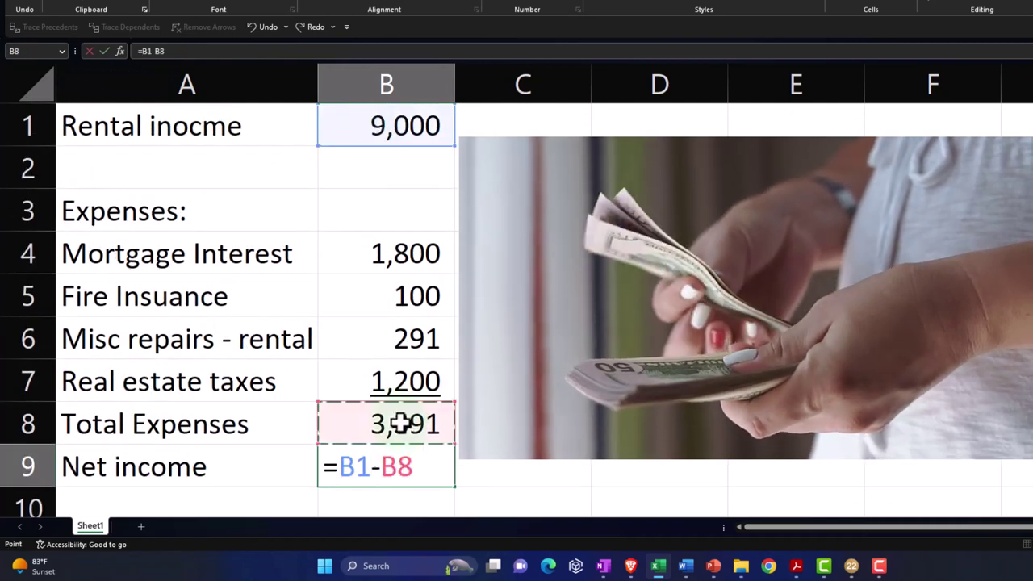
key("Return")
scroll(401, 424, "down", 1)
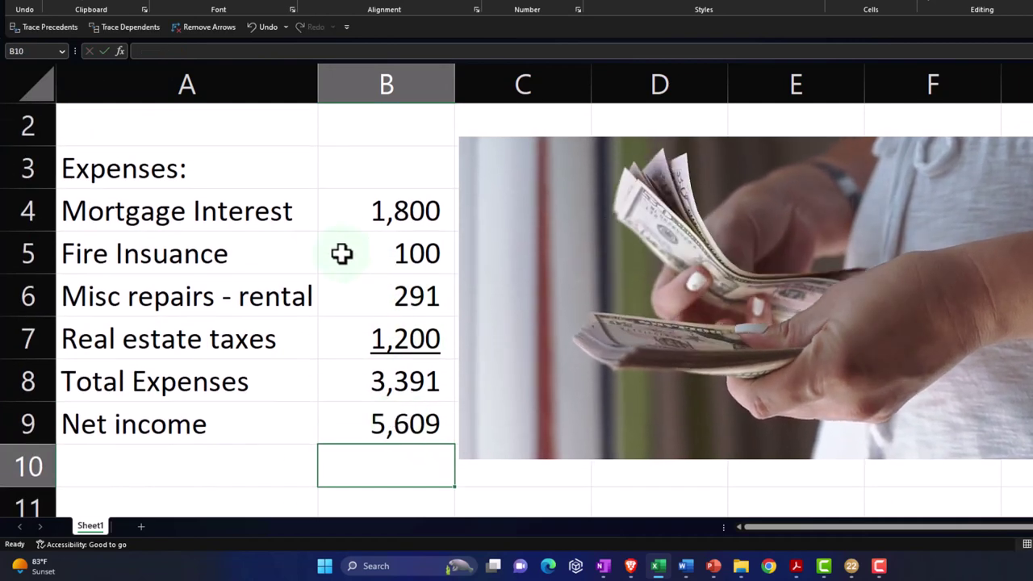
Enter the label "Rental" in cell A12 with the value 300 in B12
scroll(300, 228, "up", 1)
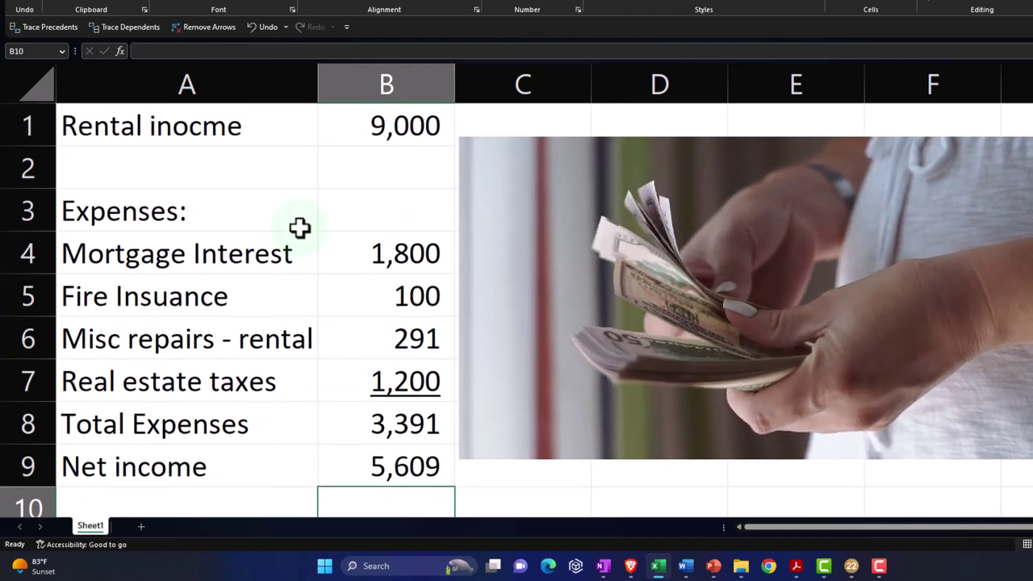
scroll(300, 229, "down", 2, "ctrl")
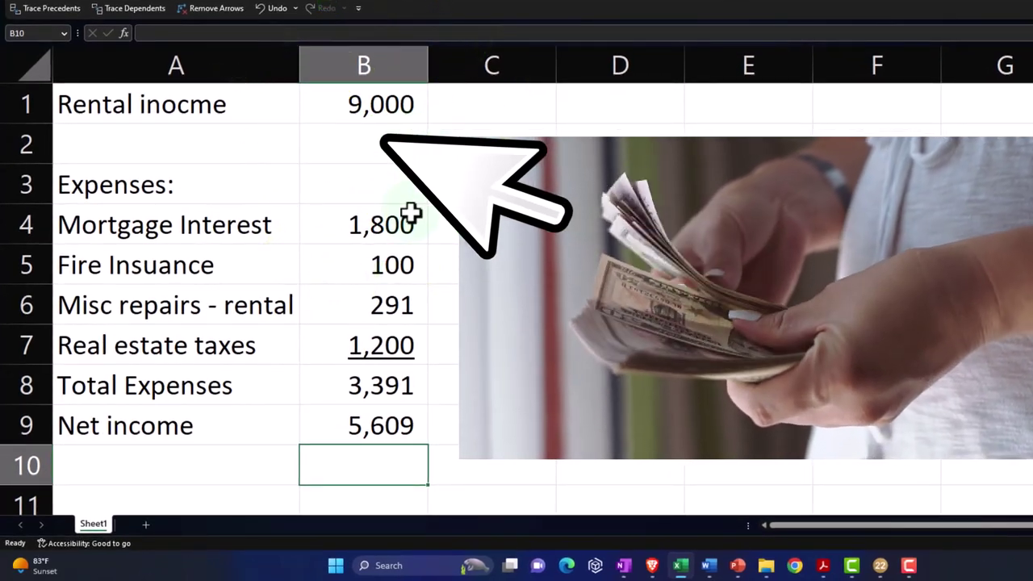
scroll(411, 212, "down", 1)
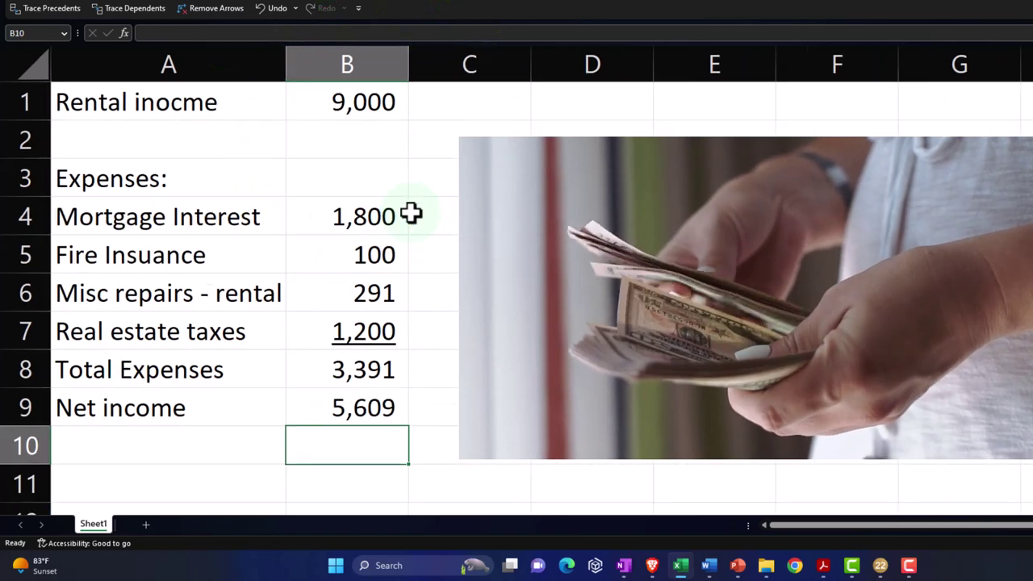
scroll(411, 213, "down", 1)
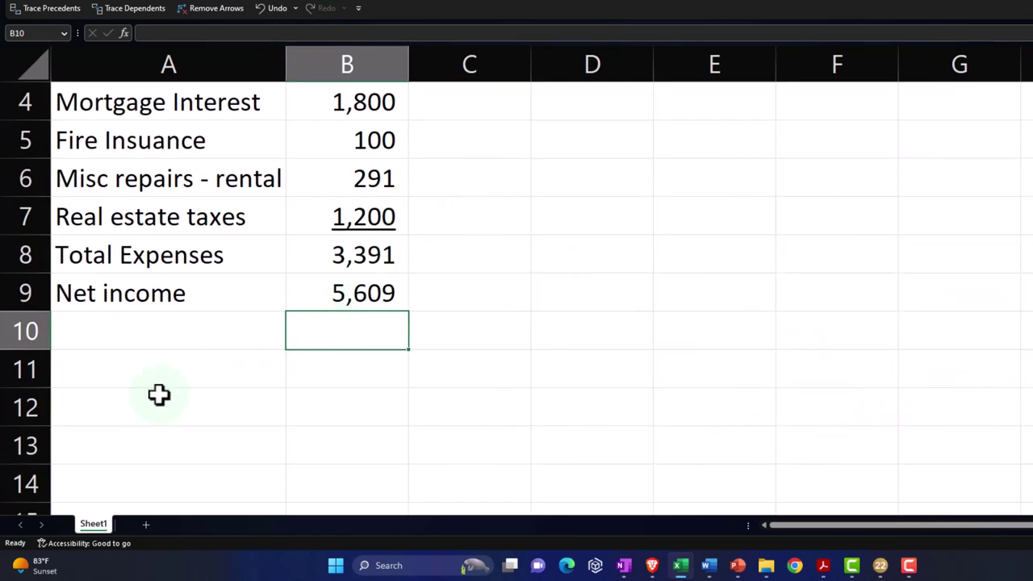
left_click(136, 406)
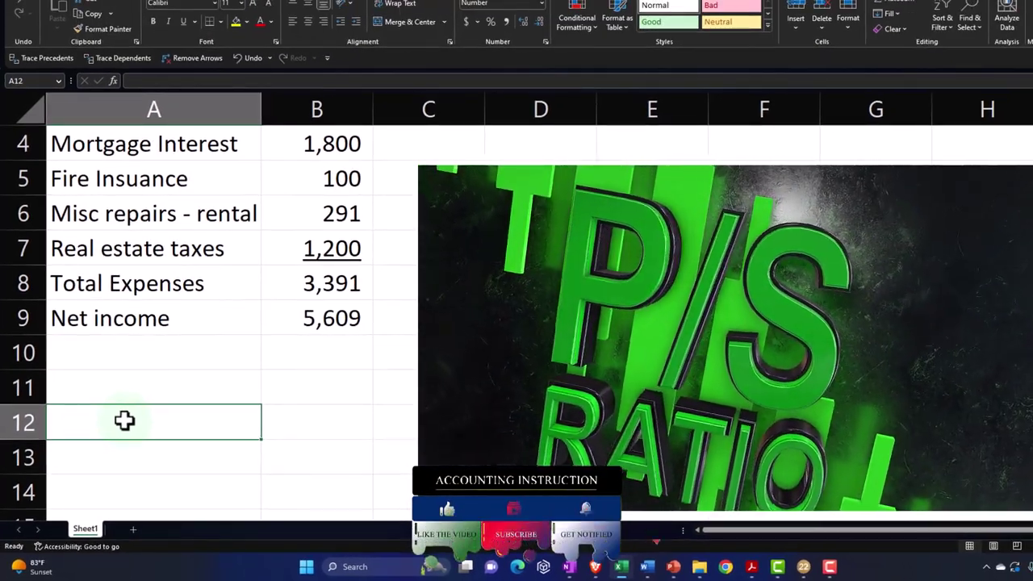
type("Rental")
key("Tab")
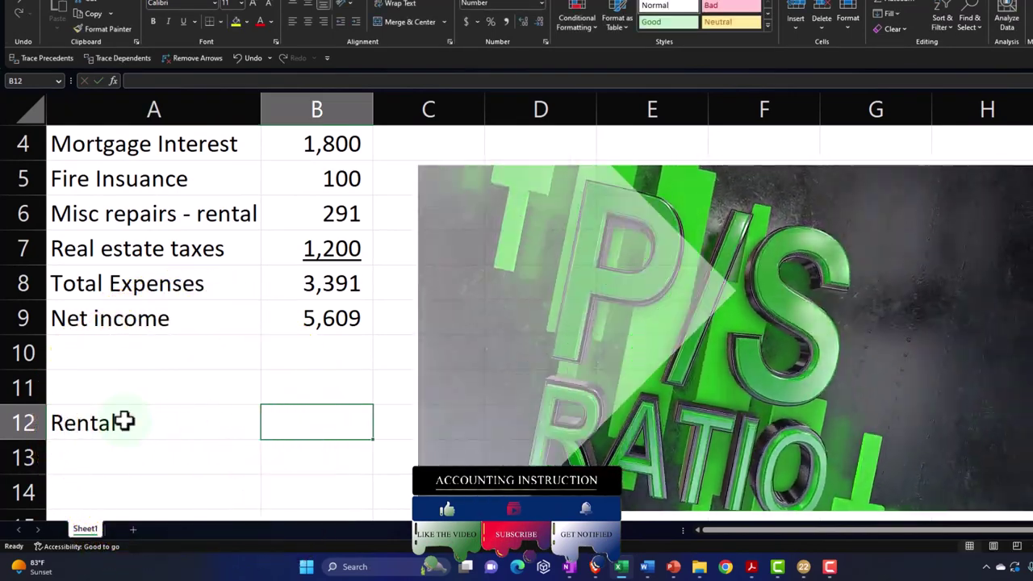
type("300")
key("Return")
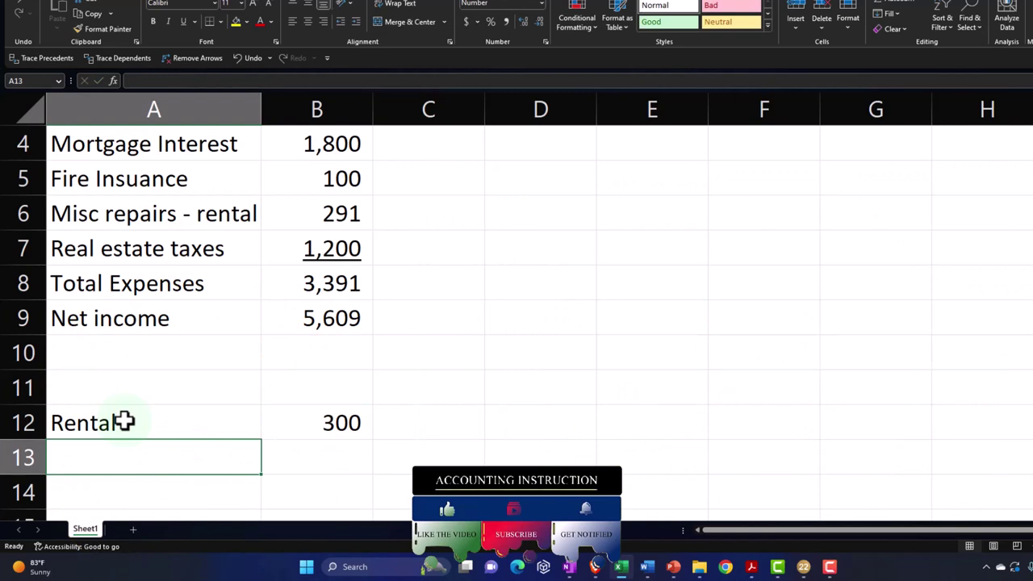
Enter the label "Total SF" in cell A13 with the value 1,200 in B13
type("Tat")
key("BackSpace")
key("BackSpace")
key("BackSpace")
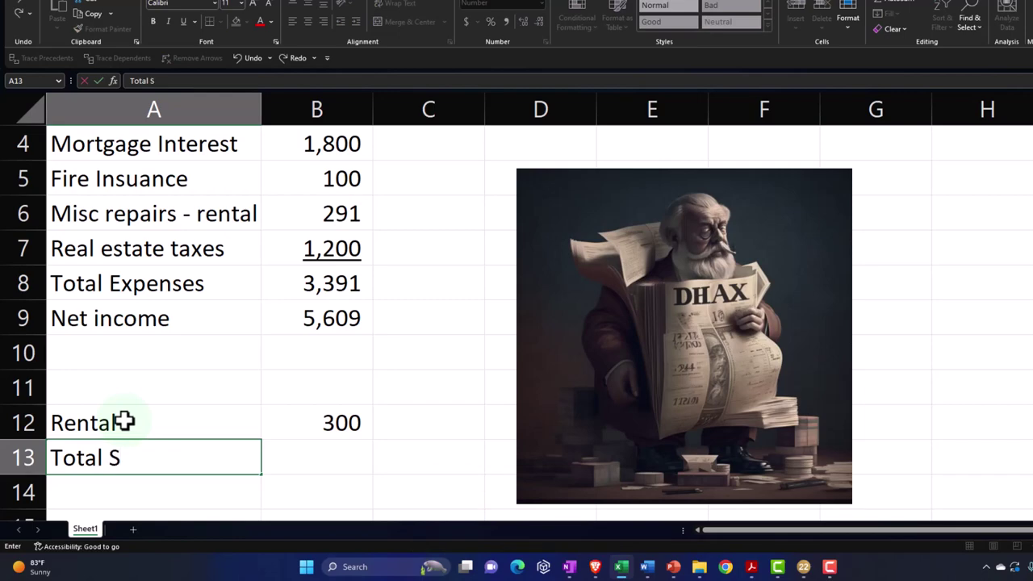
key("Tab")
type("12")
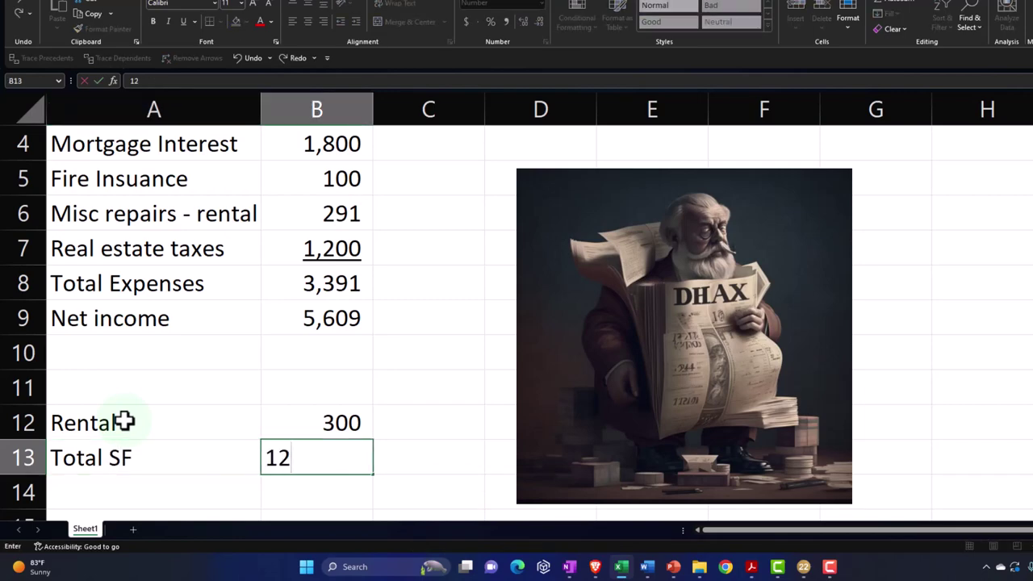
key("Return")
Calculate the rental share in cell B14 with =B12/B13 and format it as a percentage with two decimals
key("Up")
key("Right")
key("Down")
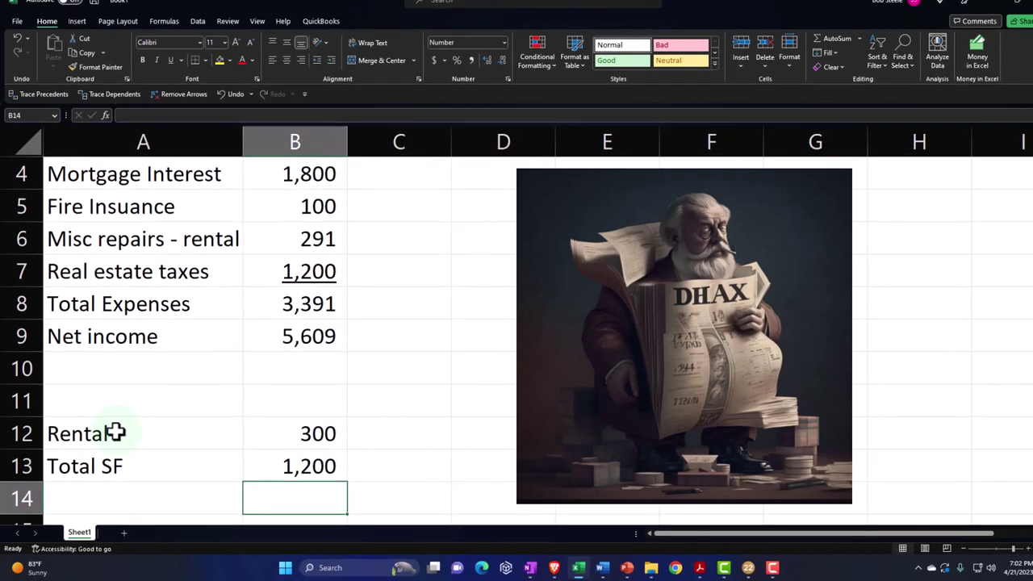
type("=")
key("Up")
key("Up")
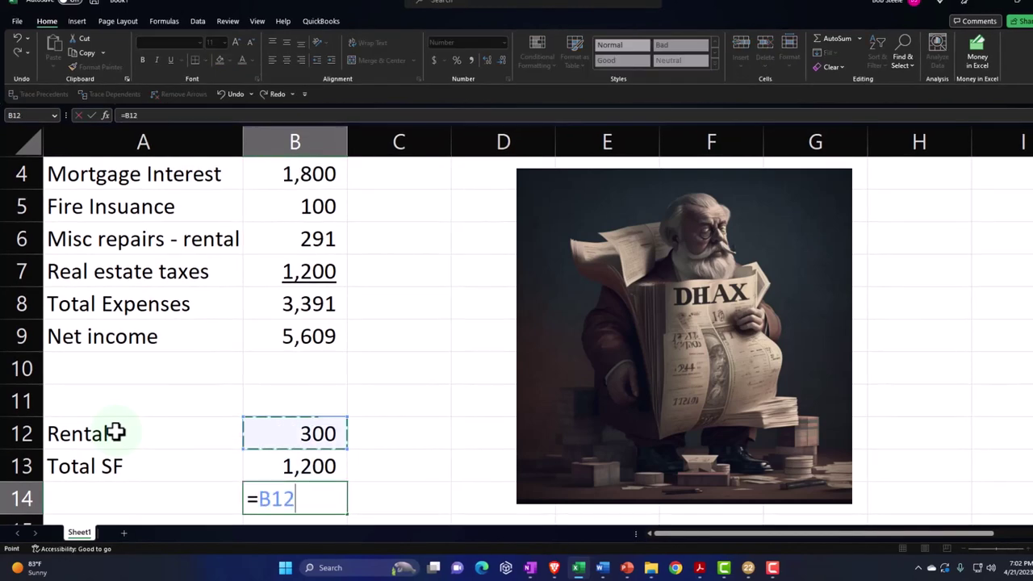
type("/")
key("Up")
key("Return")
key("Up")
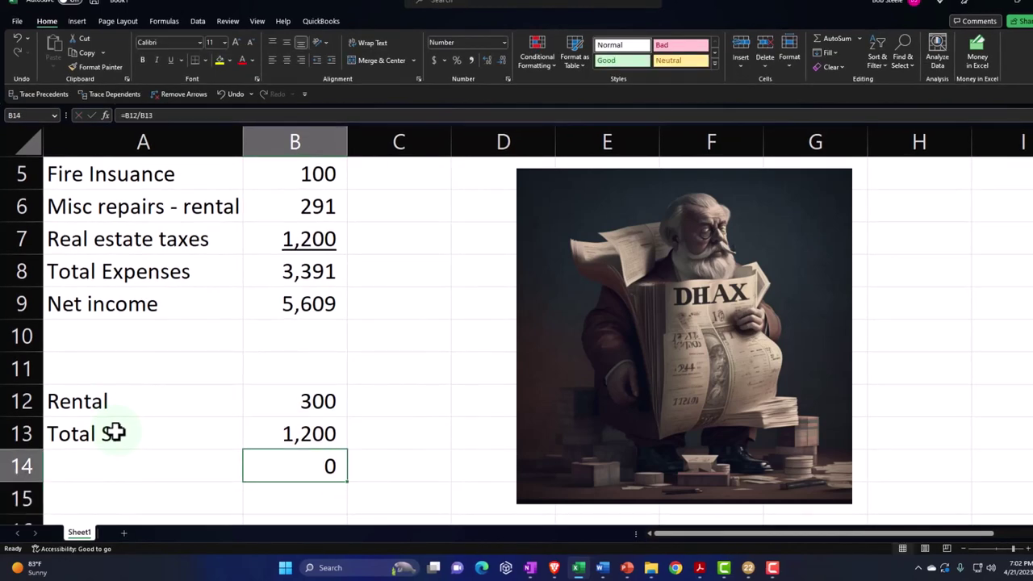
left_click(456, 61)
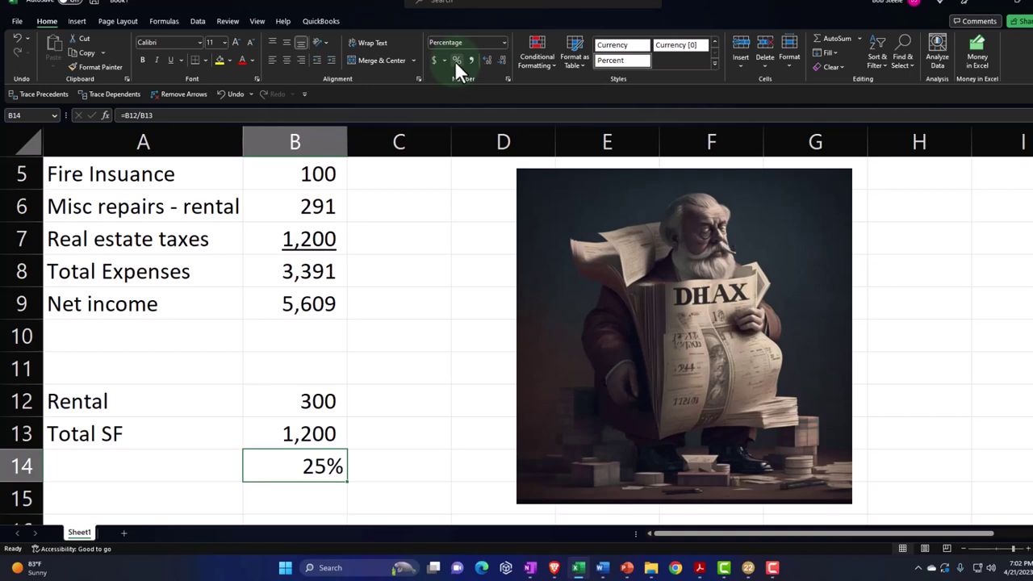
left_click(488, 60)
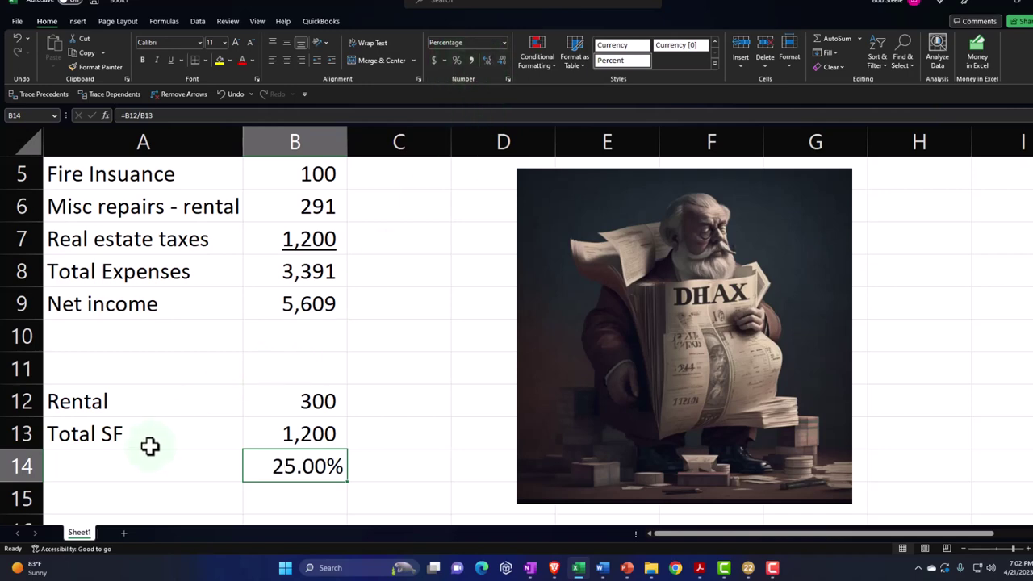
Enter the label "Percent rental" in cell A14 and underline the total square footage in B13
left_click(121, 460)
type("Perc")
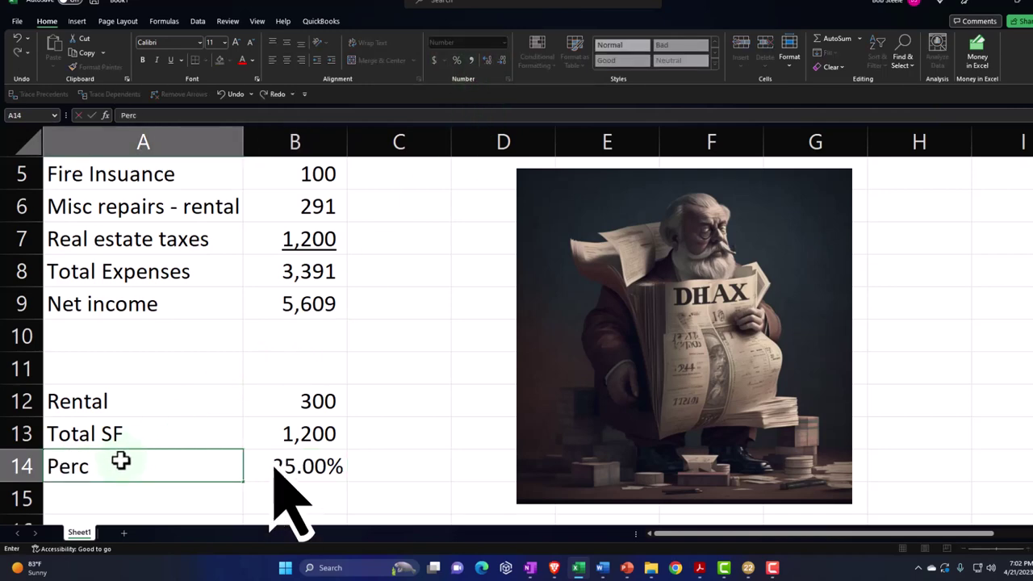
type("ent rental")
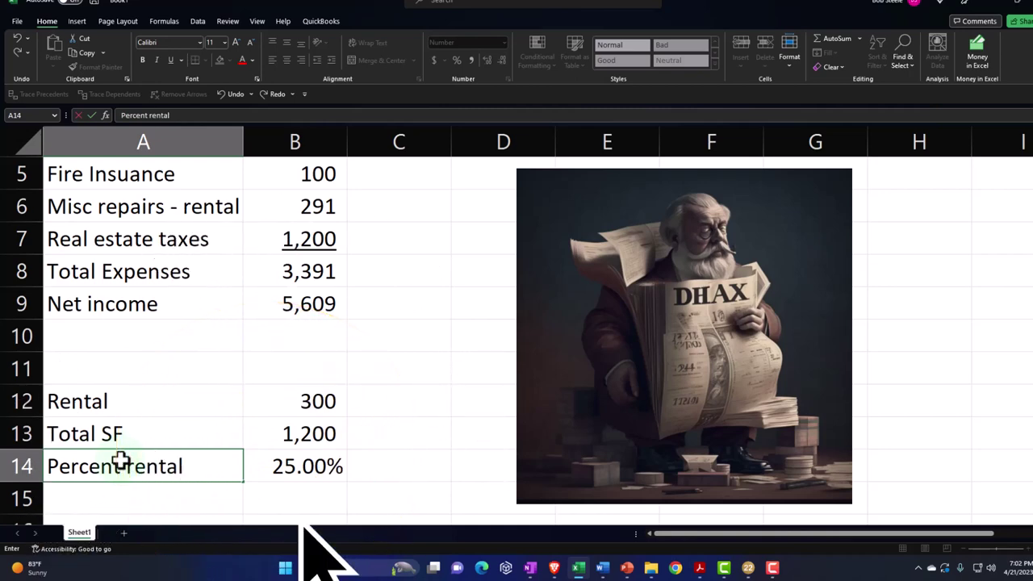
key("Tab")
key("Up")
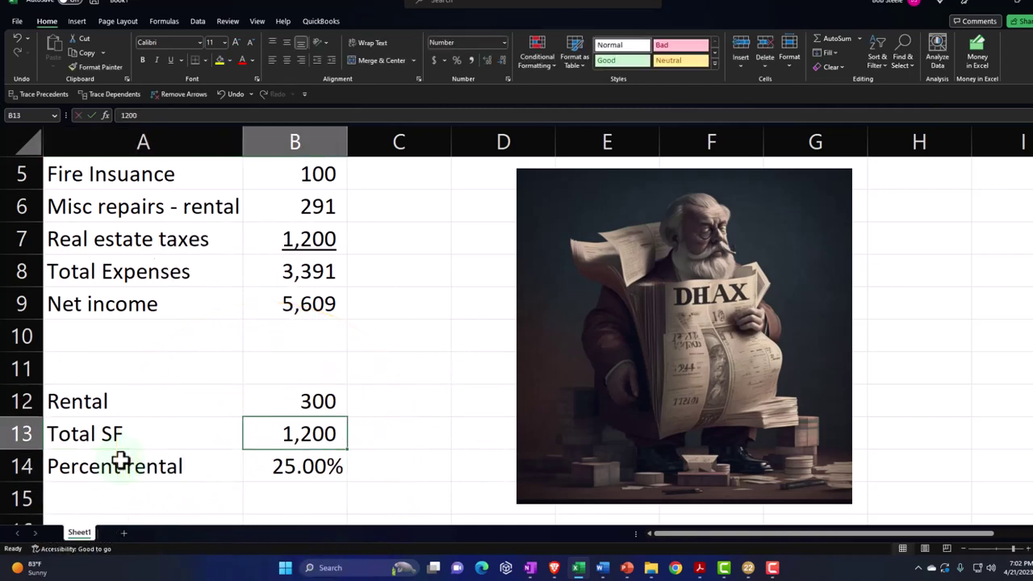
Narrow column C to a thin spacer column beside the amounts
left_click(398, 350)
scroll(402, 354, "up", 2)
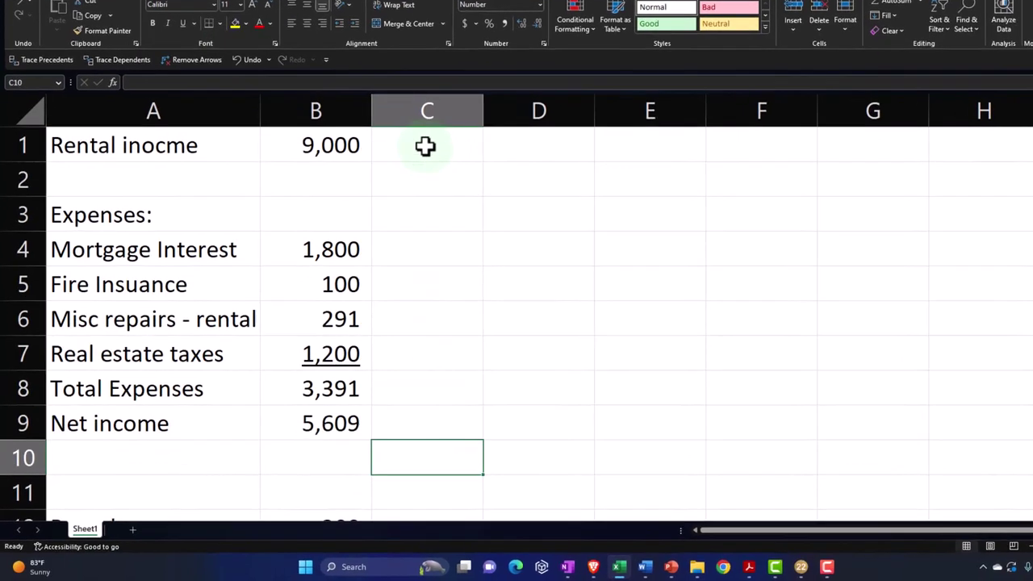
left_click(396, 173)
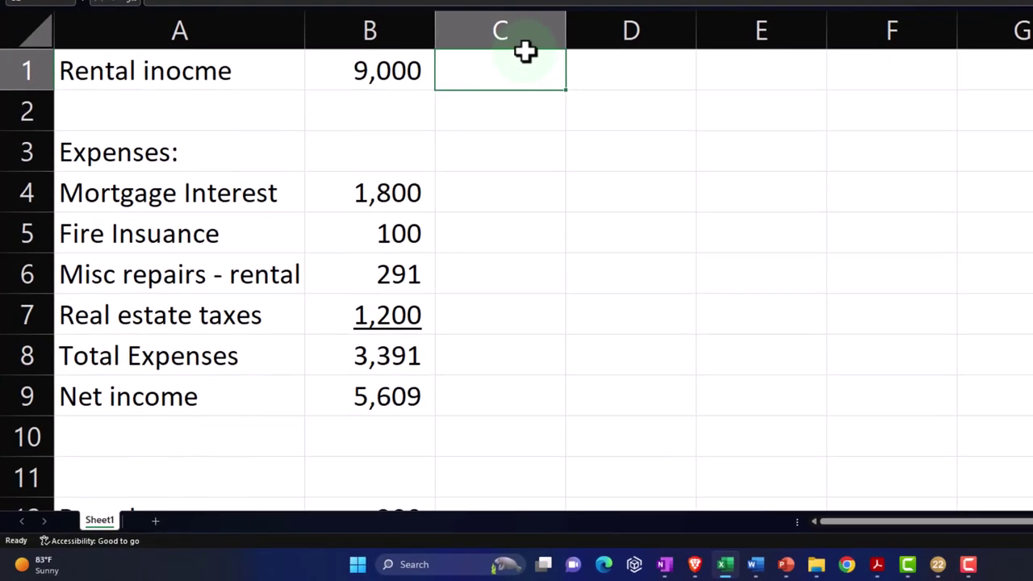
left_click_drag(568, 27, 463, 32)
scroll(518, 182, "down", 2)
scroll(519, 182, "up", 2)
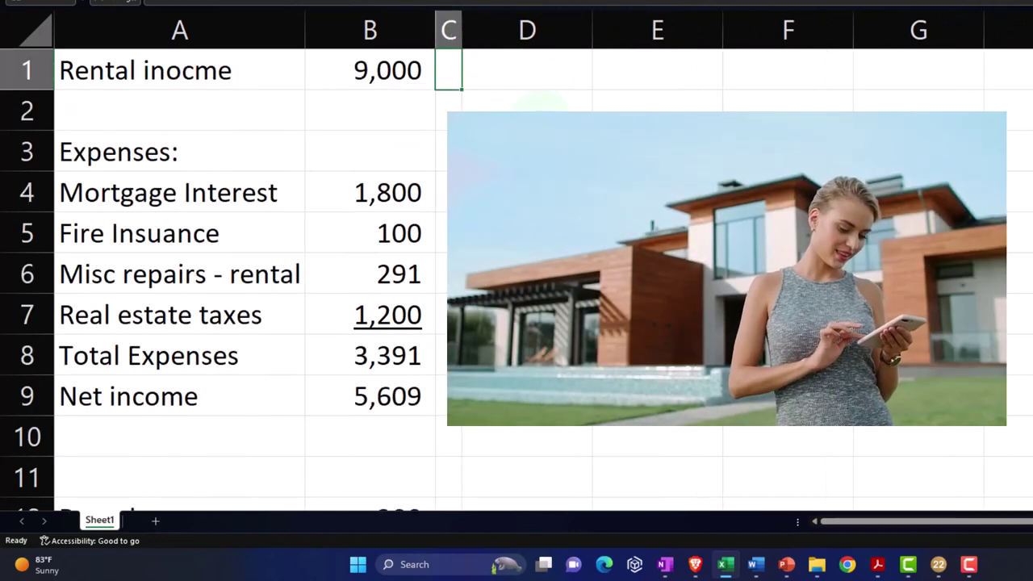
Enter the column headings "Pursonal" in cell D1 and "Rental" in cell E1
left_click(527, 71)
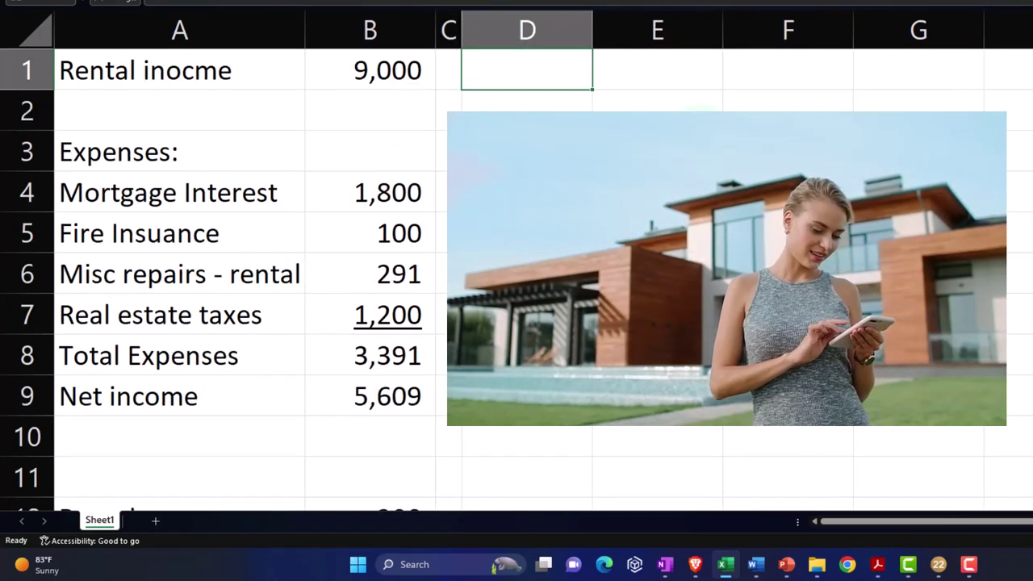
type("Rental")
key("BackSpace")
key("BackSpace")
key("BackSpace")
key("BackSpace")
key("BackSpace")
key("BackSpace")
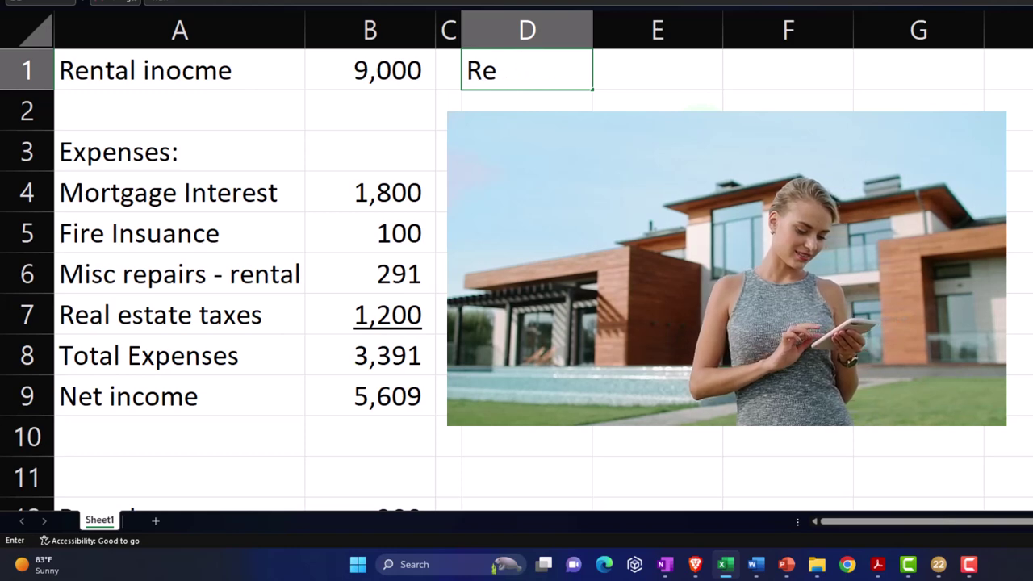
type("Per")
key("BackSpace")
key("BackSpace")
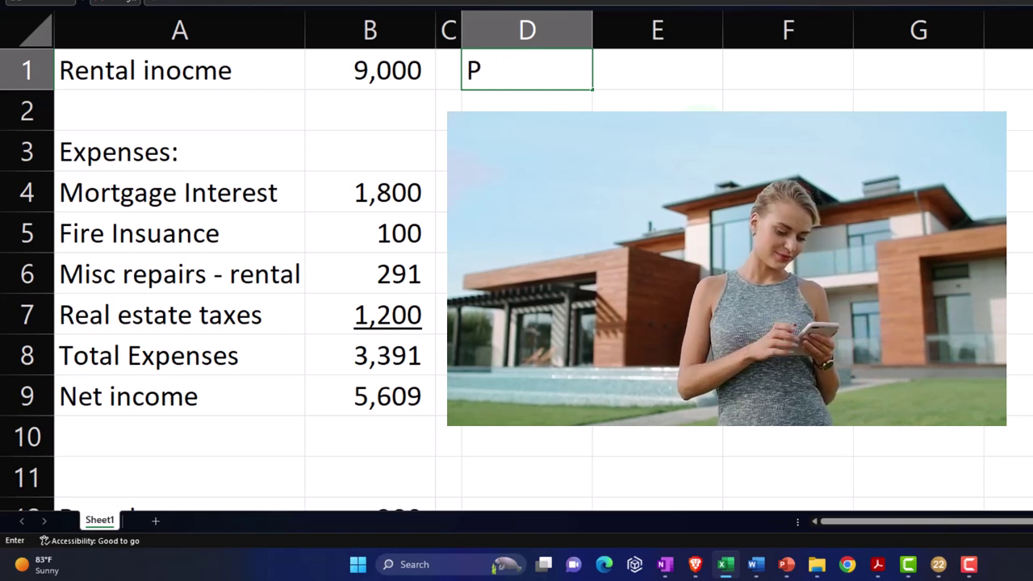
type("ursonal")
key("Tab")
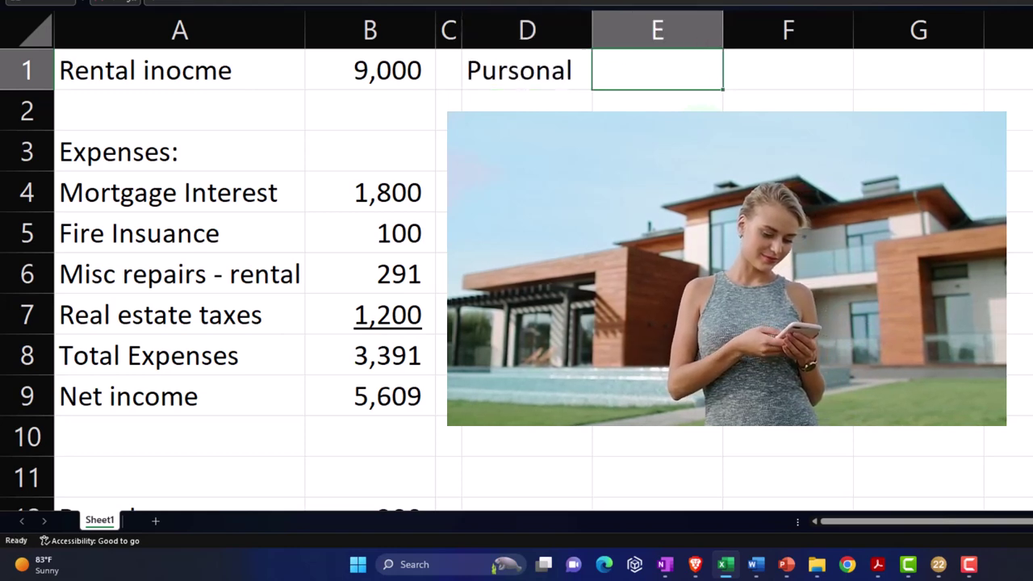
type("Rental")
key("Return")
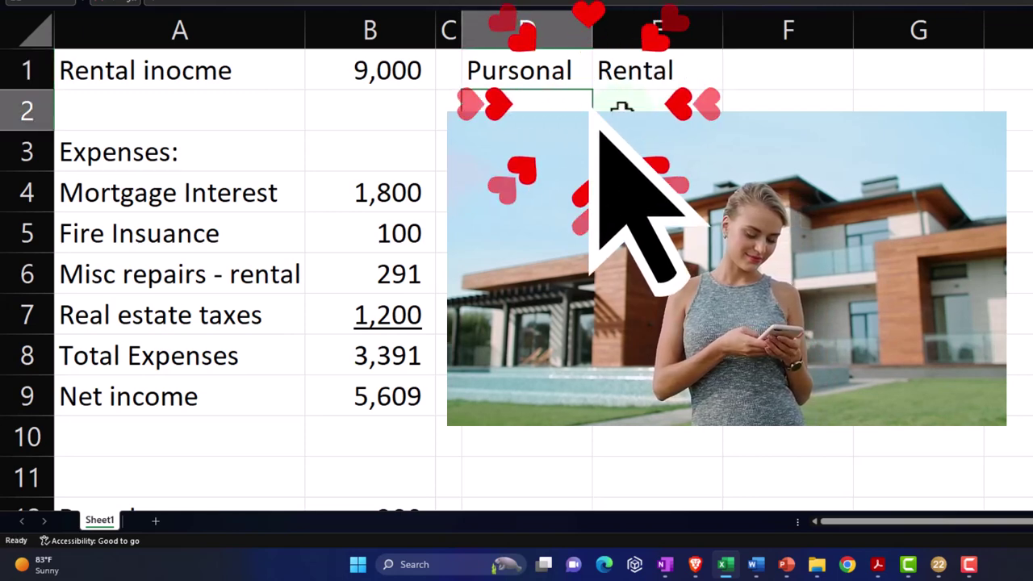
Insert blank cells at A1:B1, shifting the rental income and expense list down one row
left_click(572, 72)
left_click_drag(572, 72, 604, 70)
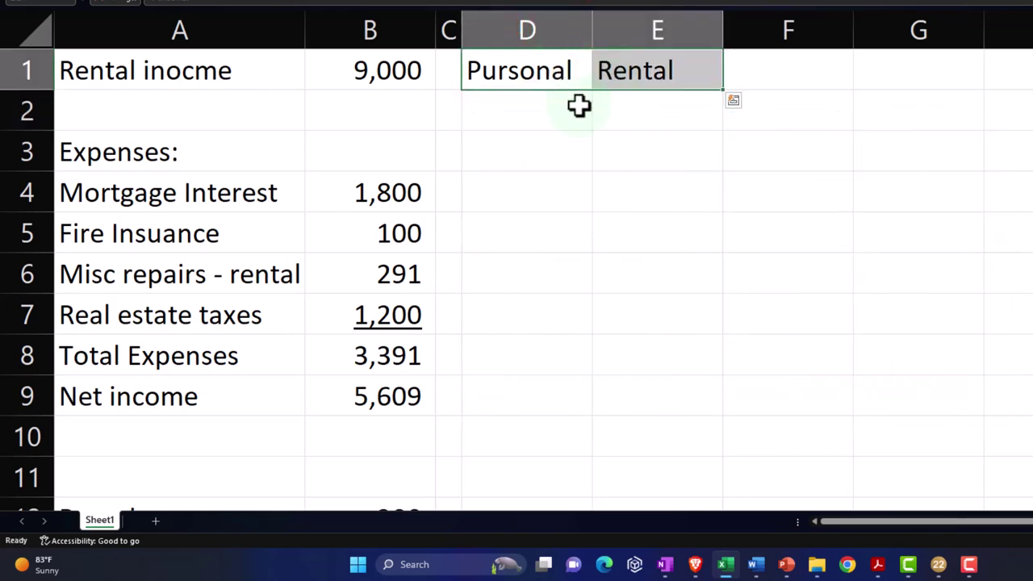
left_click_drag(165, 70, 385, 70)
scroll(353, 279, "down", 1)
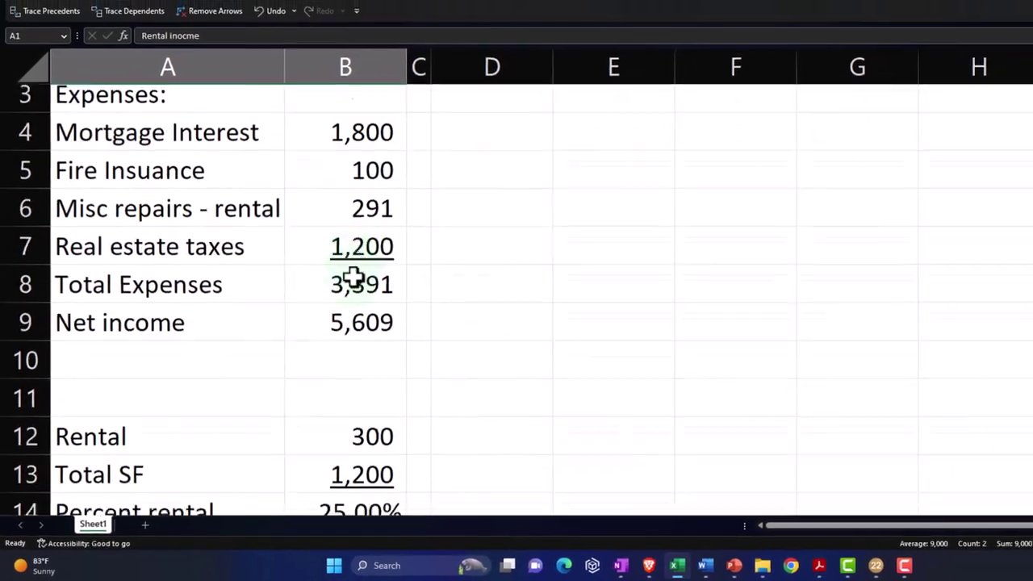
scroll(353, 278, "up", 1)
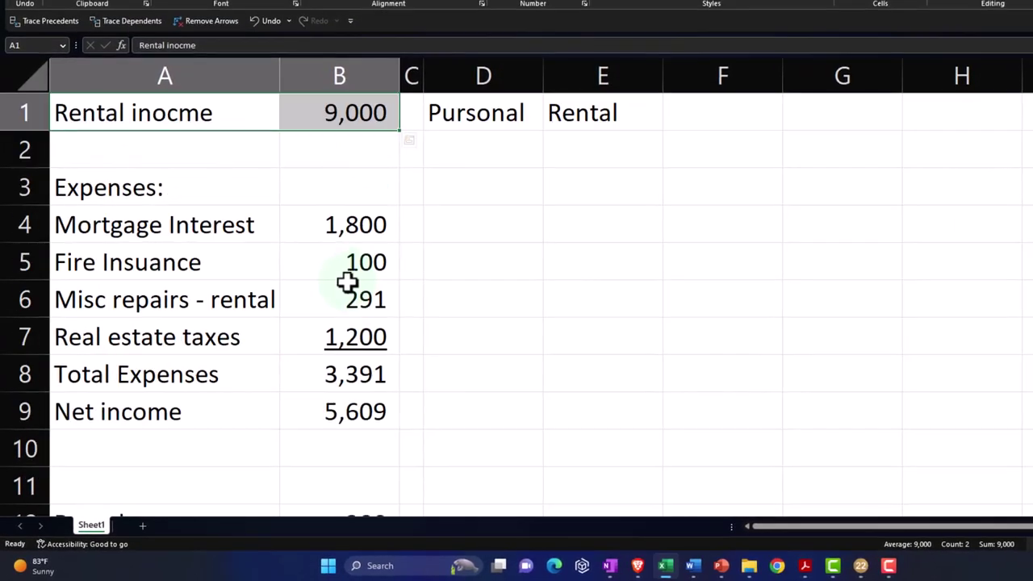
right_click(311, 114)
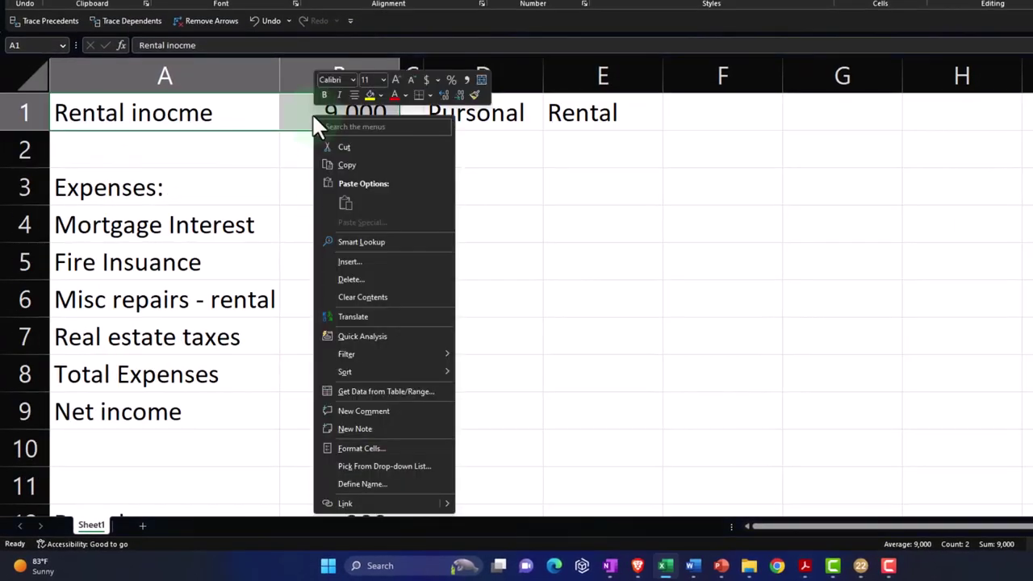
left_click(347, 262)
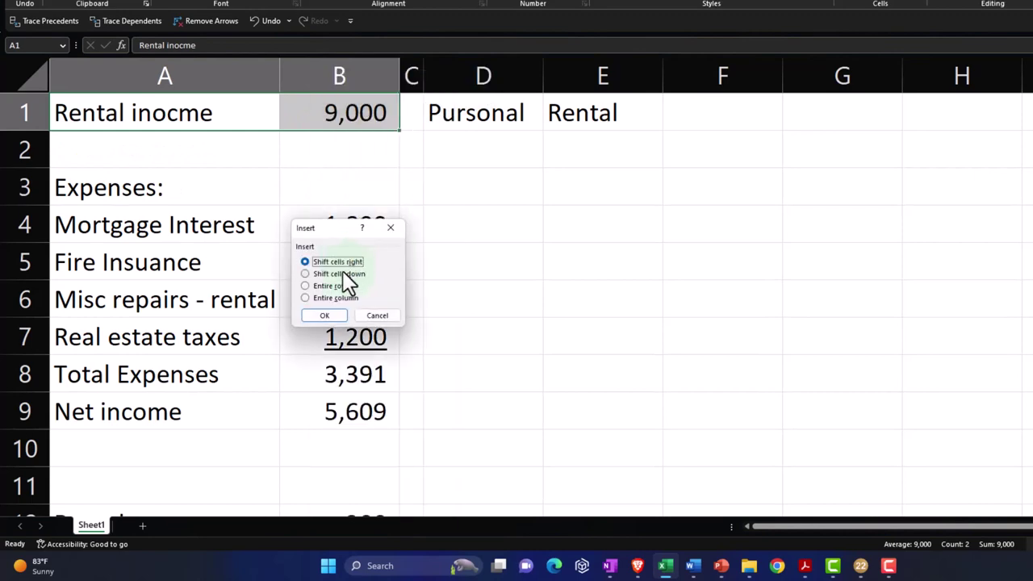
left_click(325, 315)
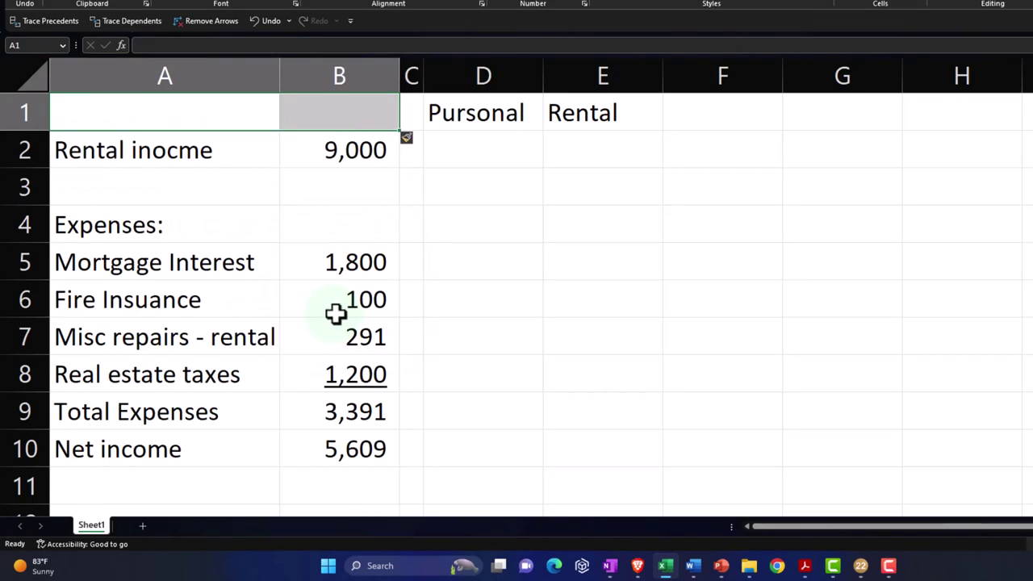
Spell-check the headings in D1:E1 and correct the D1 heading to "Personal"
left_click(454, 266)
left_click_drag(488, 117, 558, 109)
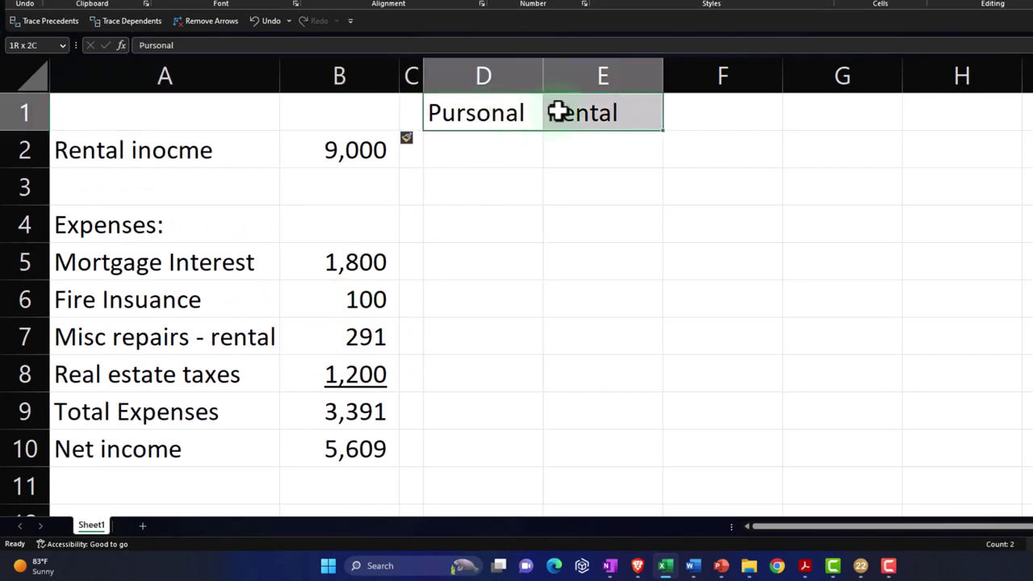
key("alt+r")
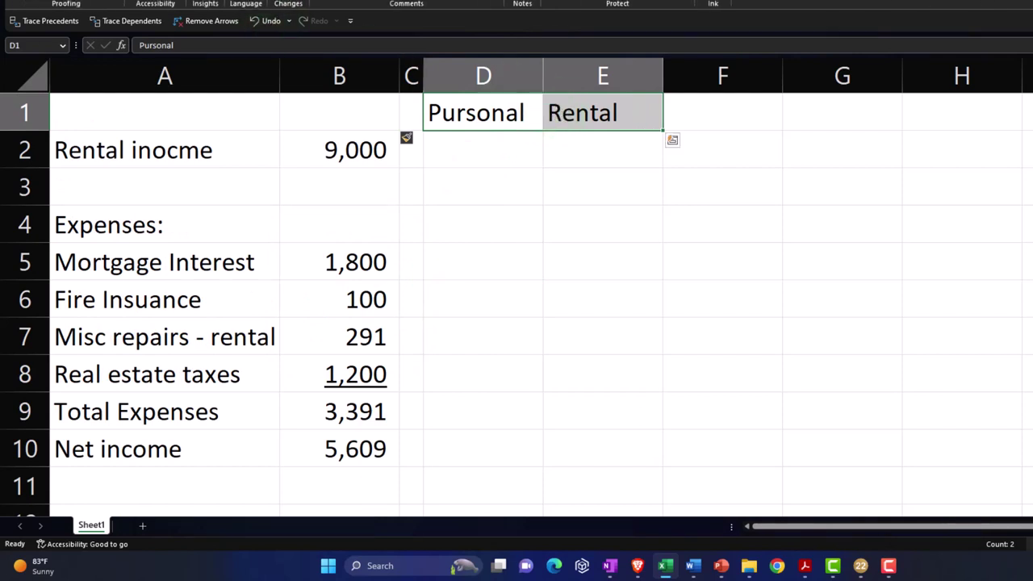
key("s")
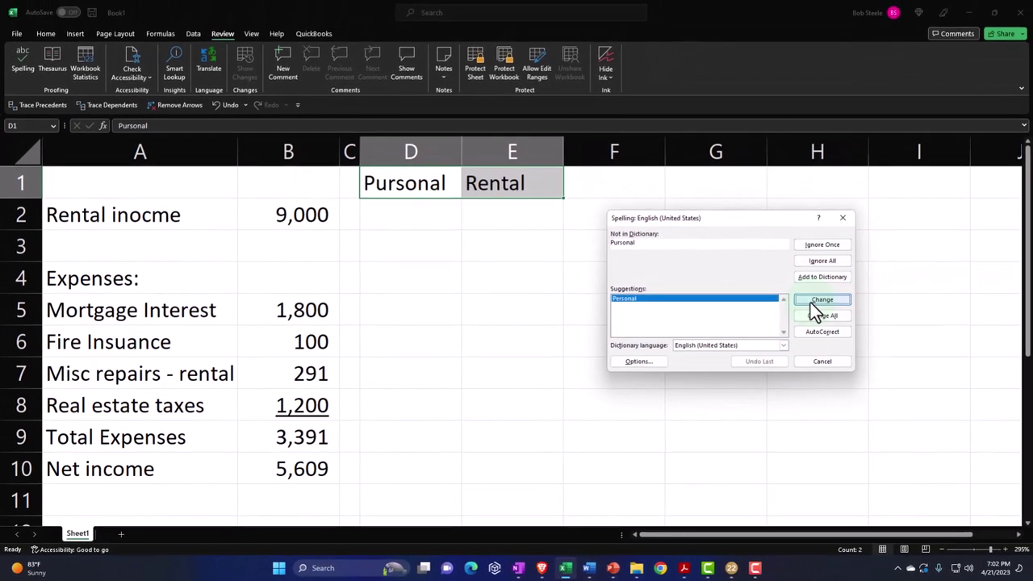
left_click(849, 289)
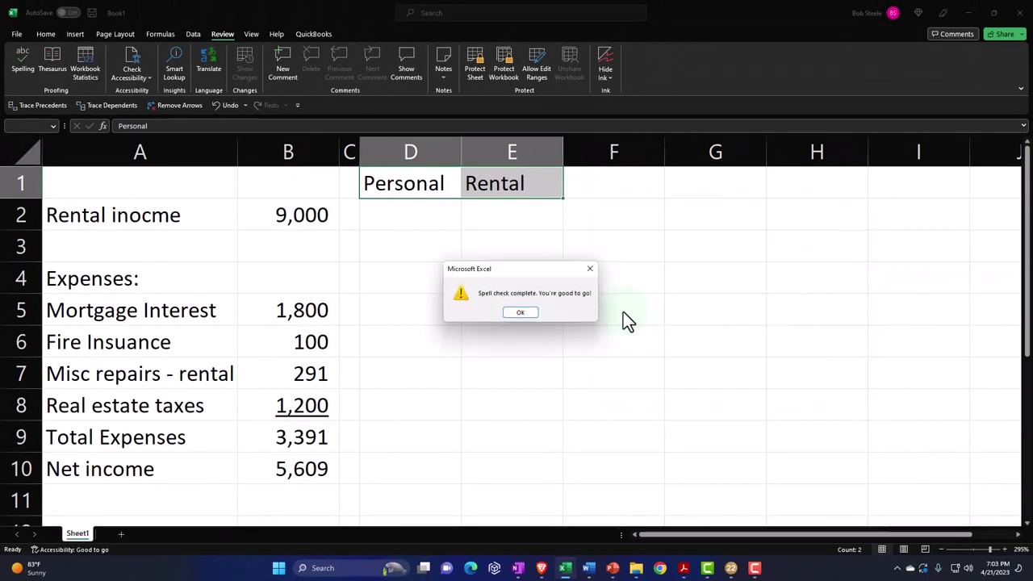
Format the Personal and Rental headings in D1:E1 with black fill, white text and centered alignment
left_click(526, 315)
left_click(46, 32)
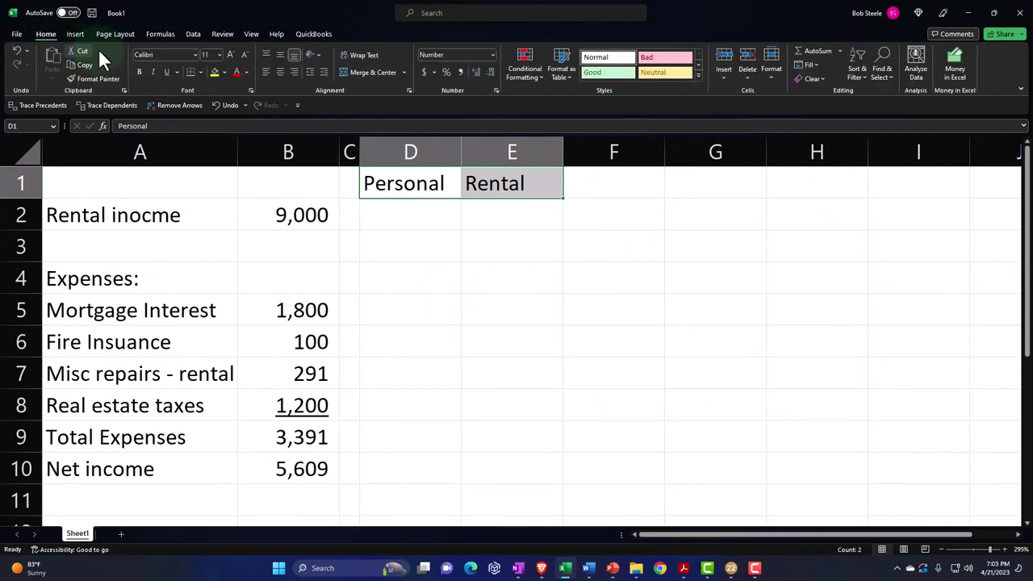
left_click(223, 72)
left_click(221, 116)
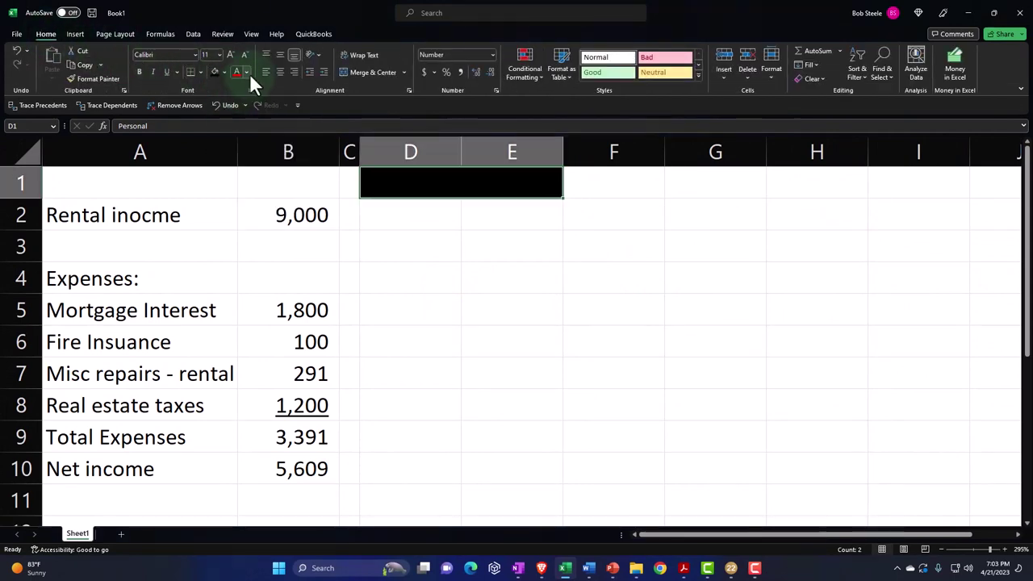
left_click(250, 72)
left_click(235, 117)
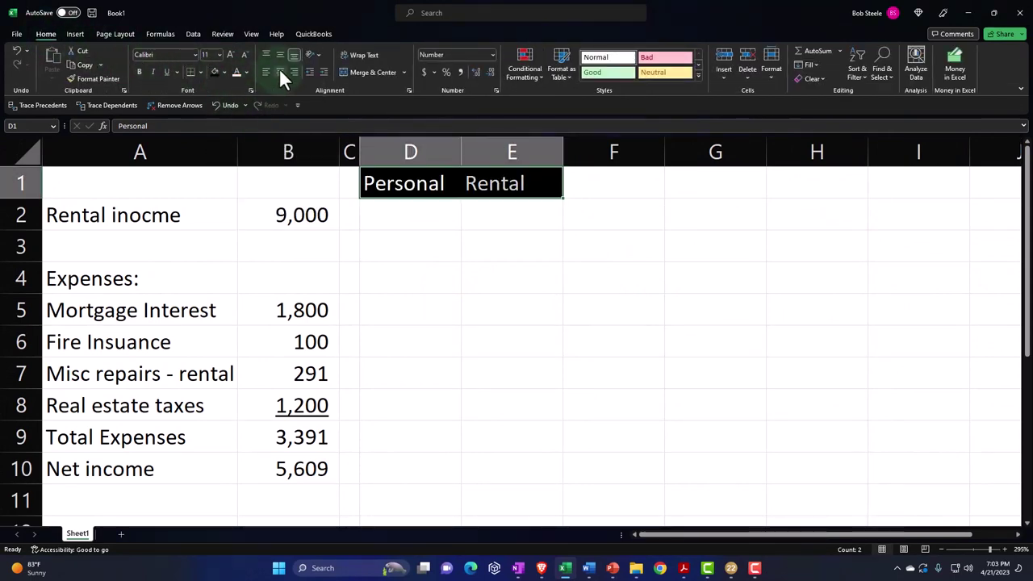
Allocate the full rental income to the Rental column by entering =B2 in cell E2
left_click(426, 224)
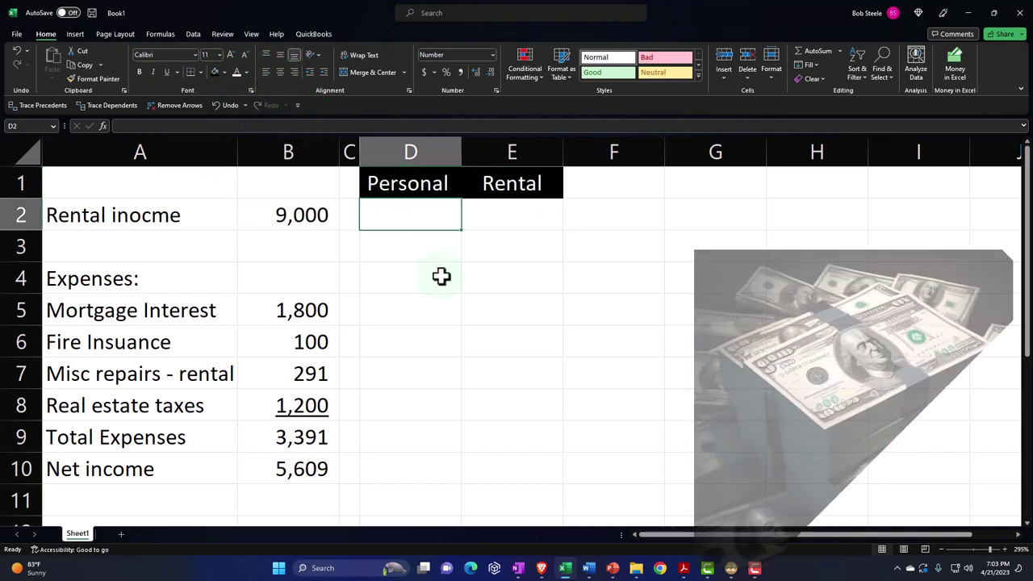
key("Right")
type("=")
key("Left")
key("Left")
key("Left")
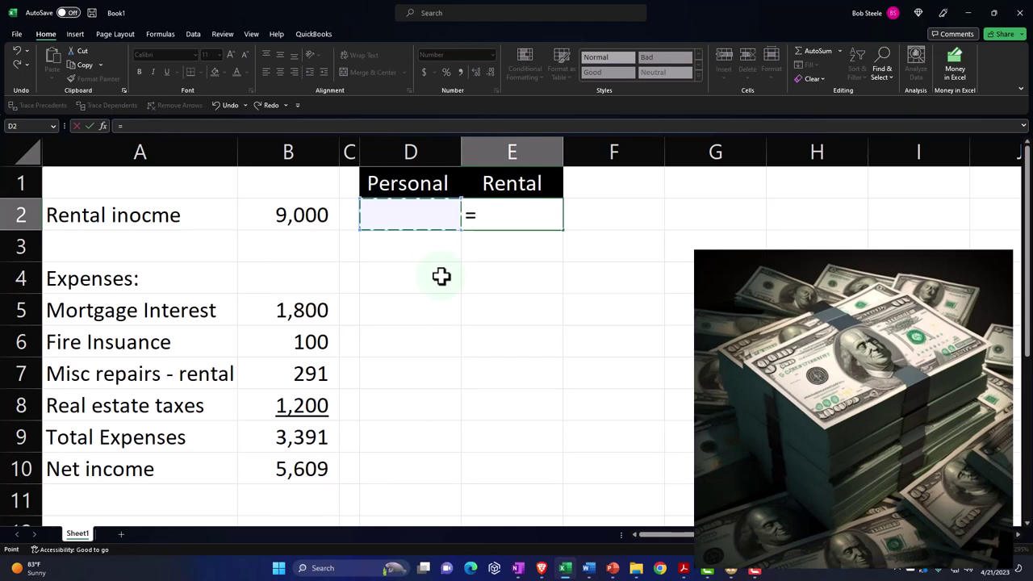
key("Return")
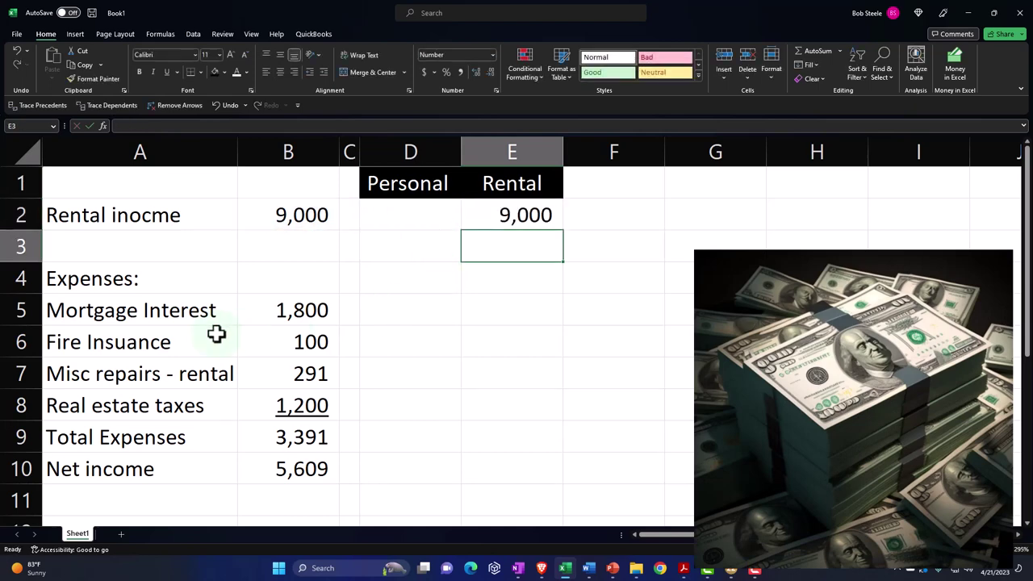
Indent the labels in A5:A10 one level and give the Net income label in A10 a second indent
left_click_drag(156, 322, 165, 469)
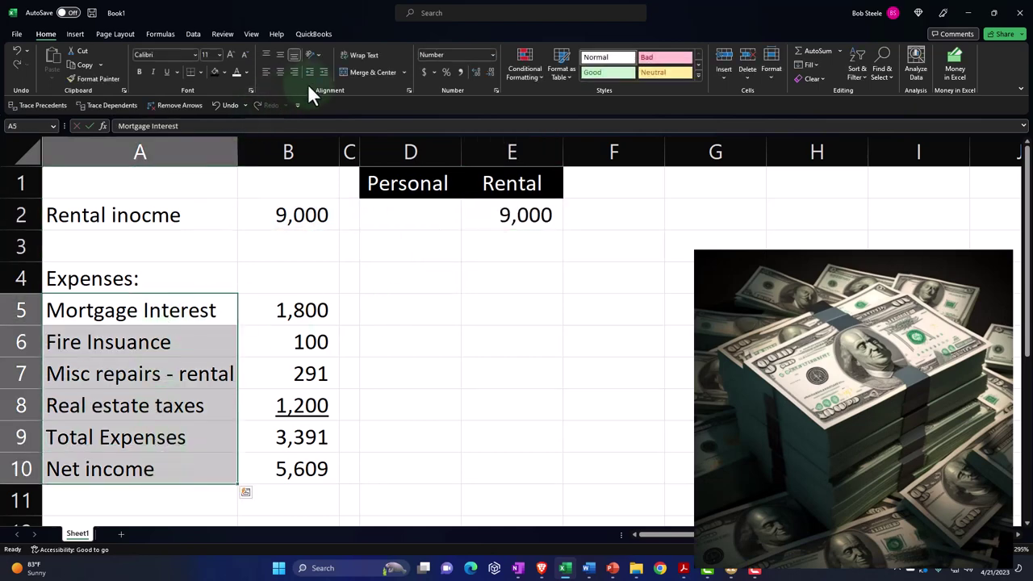
left_click(323, 72)
left_click_drag(138, 437, 147, 467)
left_click(147, 466)
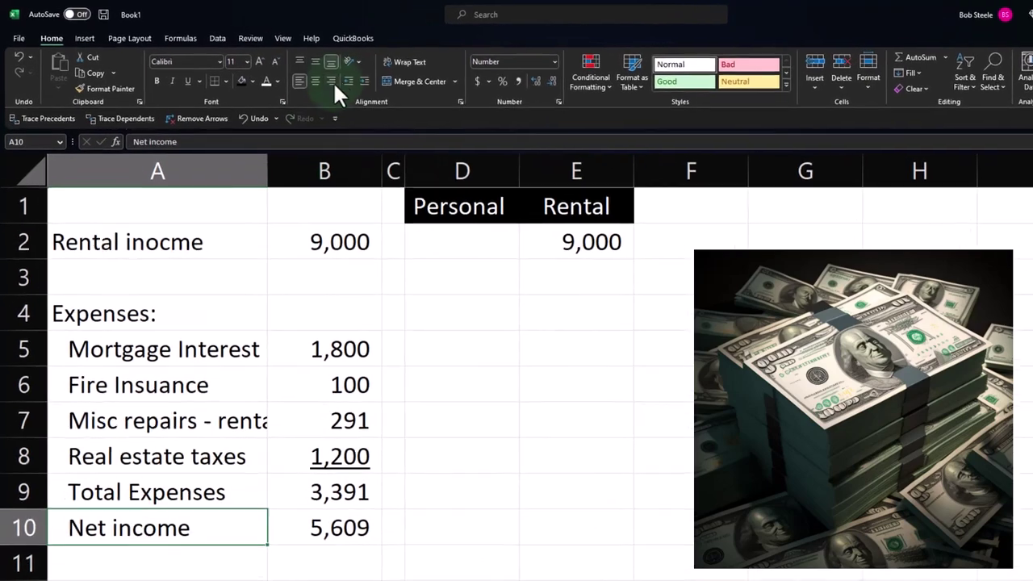
left_click(364, 80)
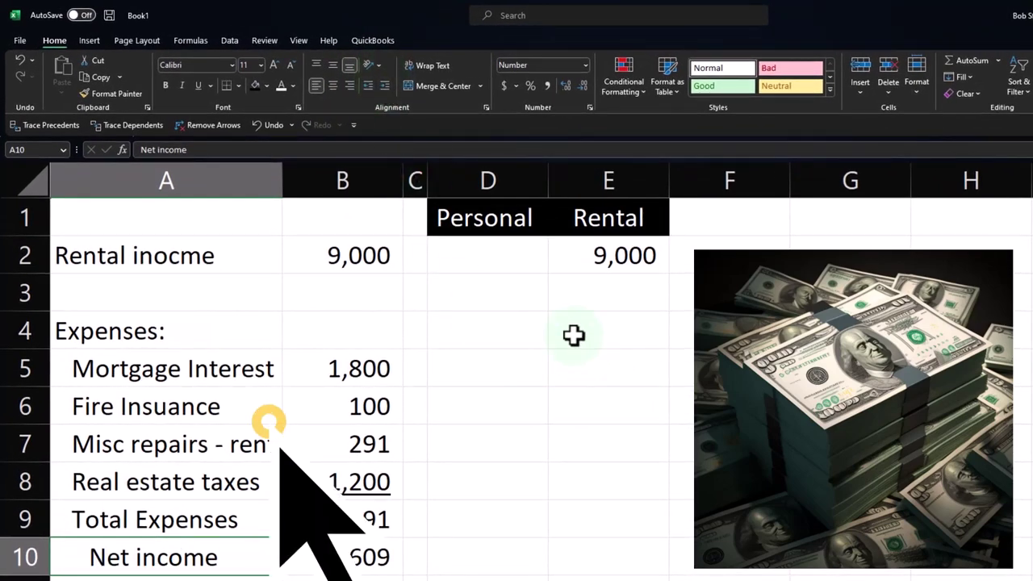
Enter 0 as the personal share of rental income in cell D2
left_click(539, 300)
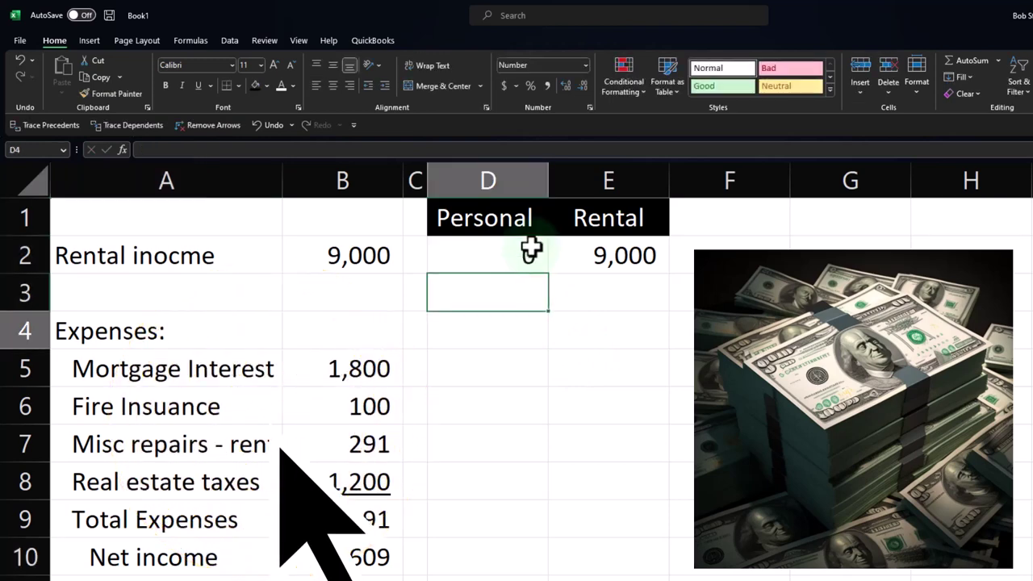
key("Down")
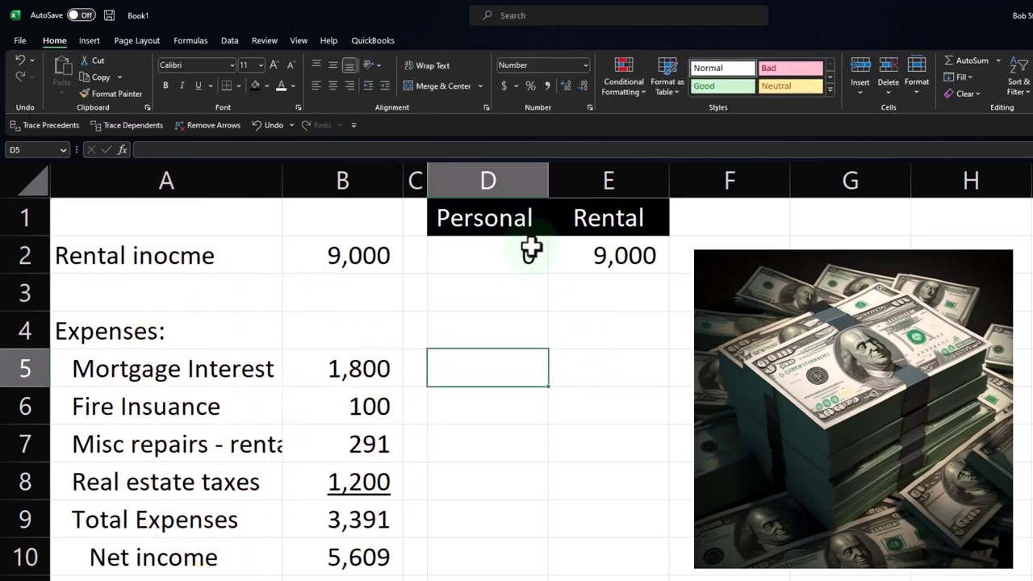
Calculate the rental share of mortgage interest in E5 by multiplying B5 by the rental percentage in B15
scroll(531, 258, "down", 2)
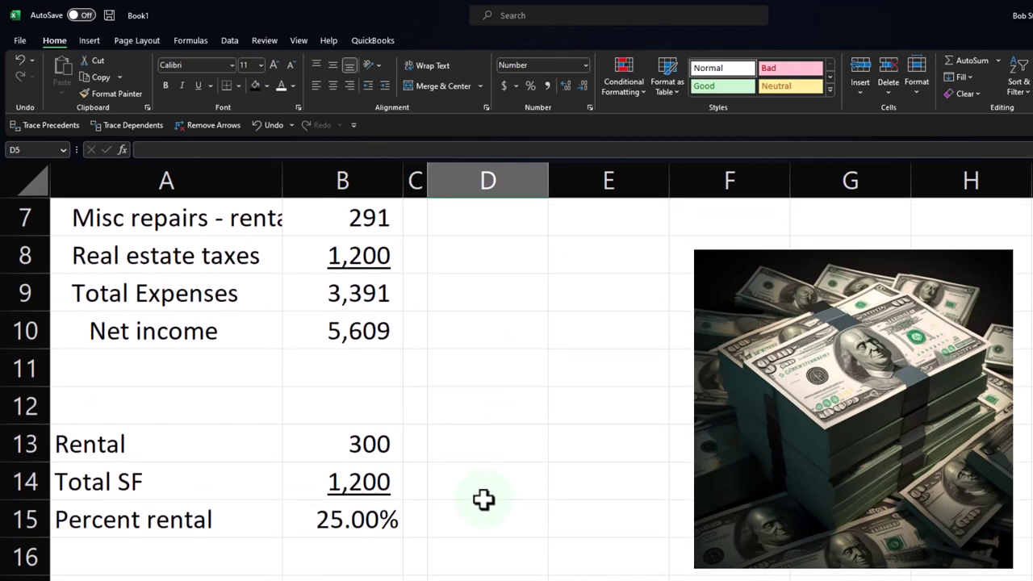
scroll(482, 499, "up", 2)
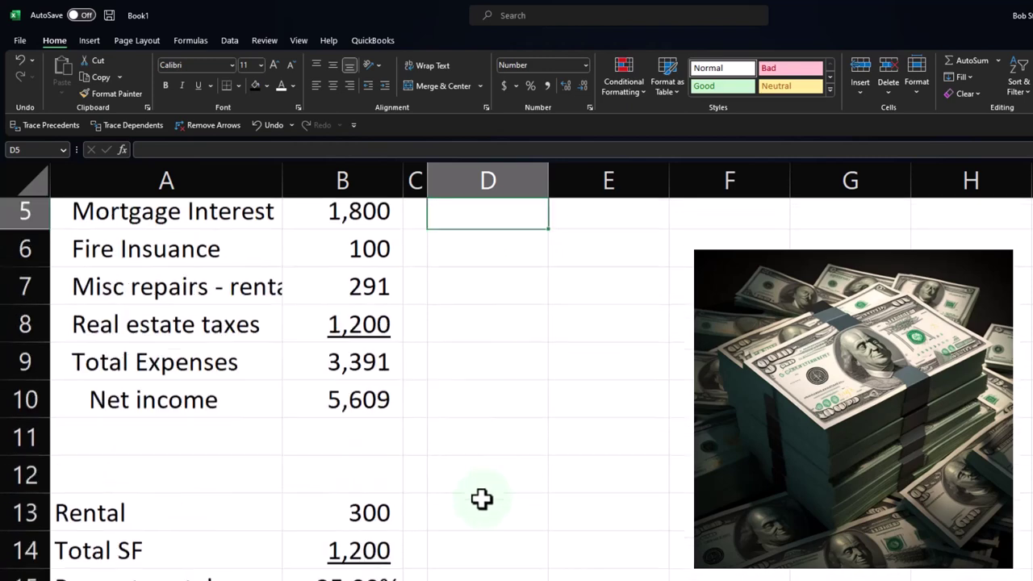
left_click(581, 367)
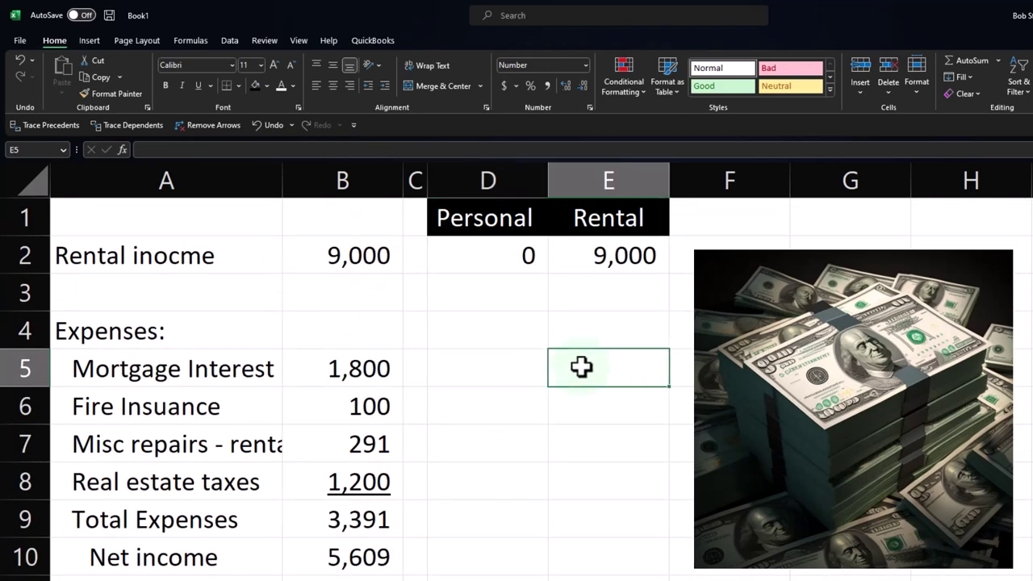
type("=")
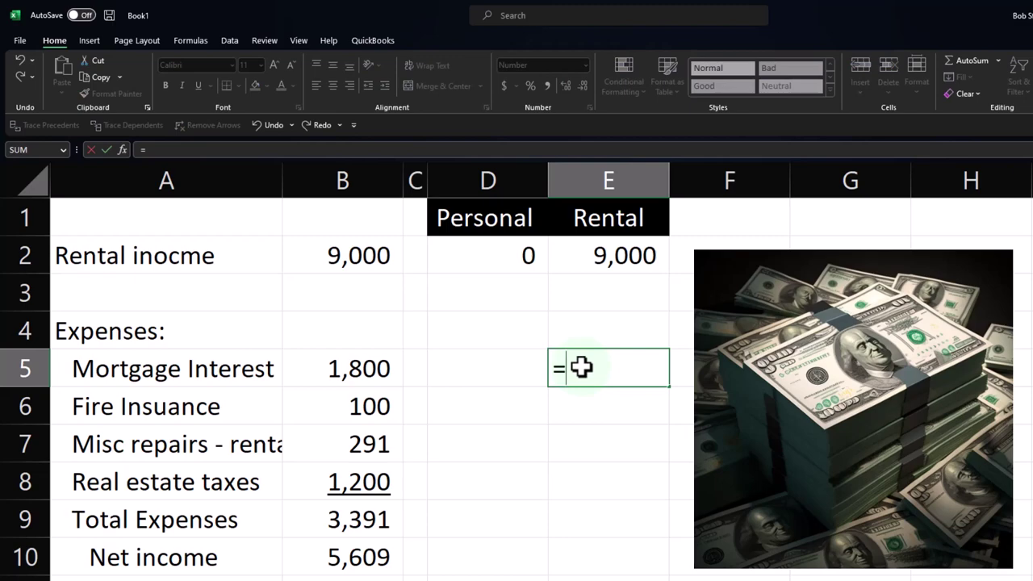
key("Left")
key("Left")
key("Left")
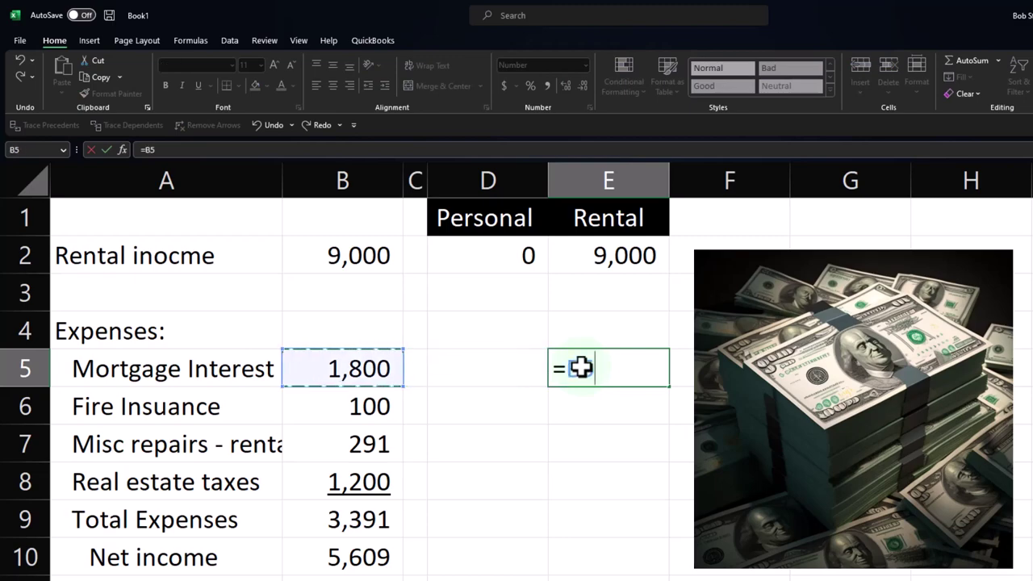
type("*")
scroll(585, 380, "down", 3)
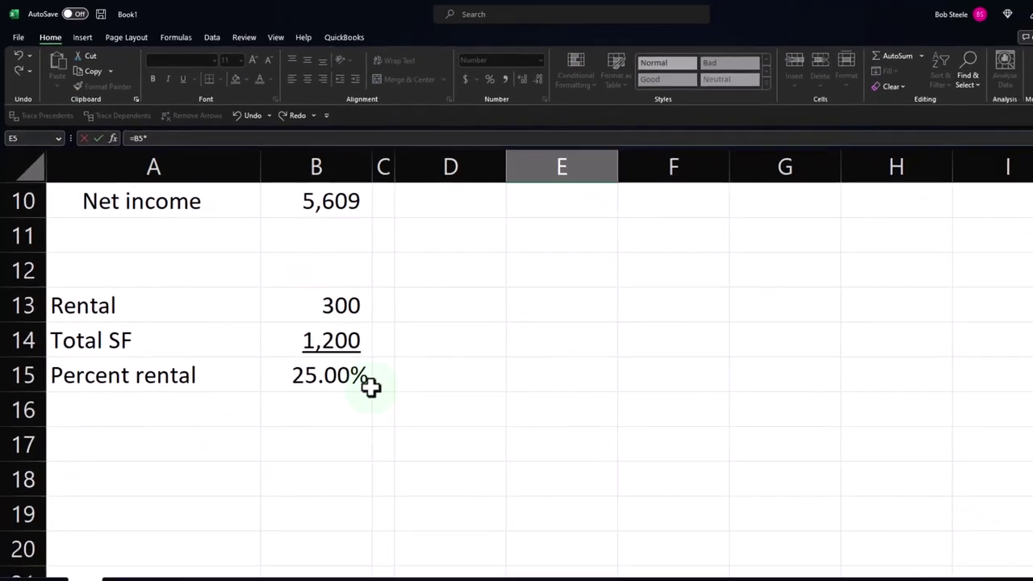
left_click(347, 380)
key("Return")
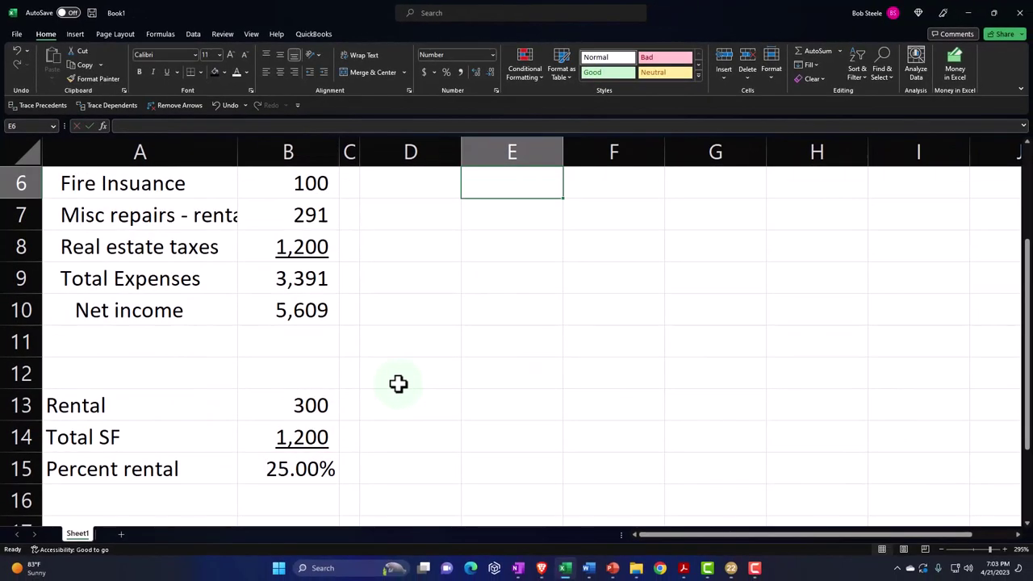
Calculate the personal share of mortgage interest in D5 with the formula =B5-E5
scroll(398, 383, "up", 2)
left_click(407, 305)
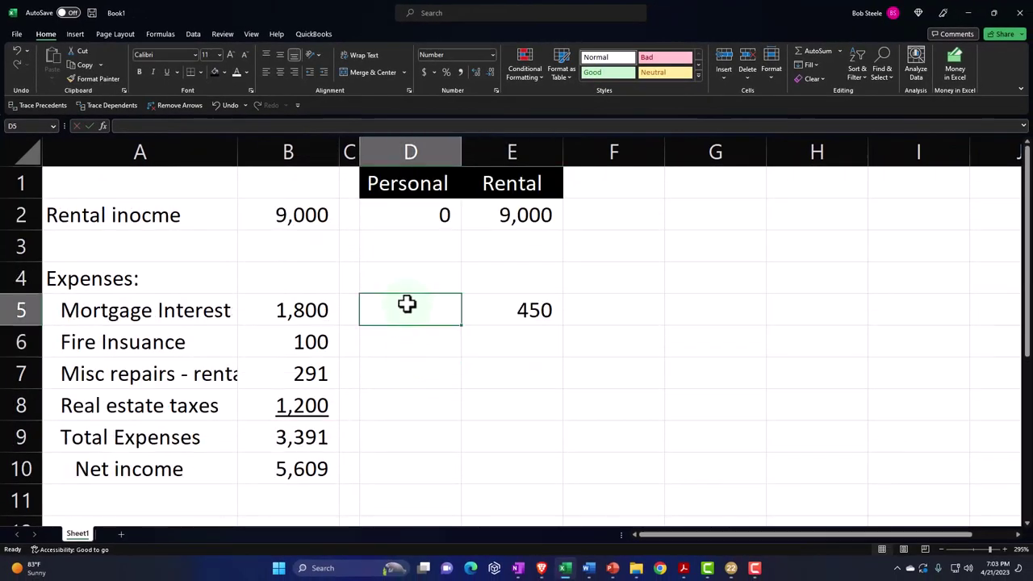
type("=")
key("Left")
key("Left")
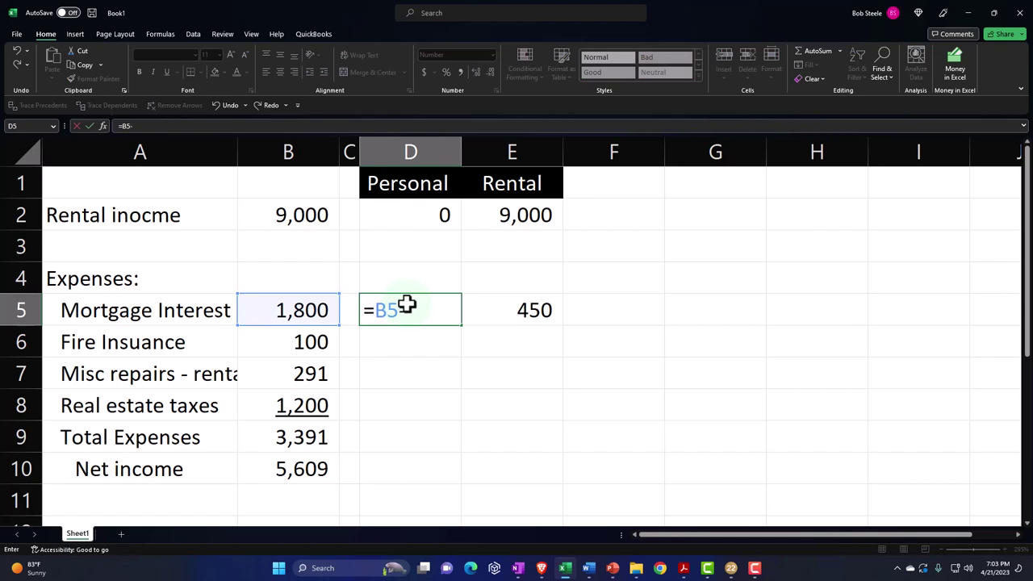
type("-")
key("Down")
key("Up")
key("Right")
key("Return")
Replace the personal mortgage interest formula in D5 with =B5*.75
left_click(406, 305)
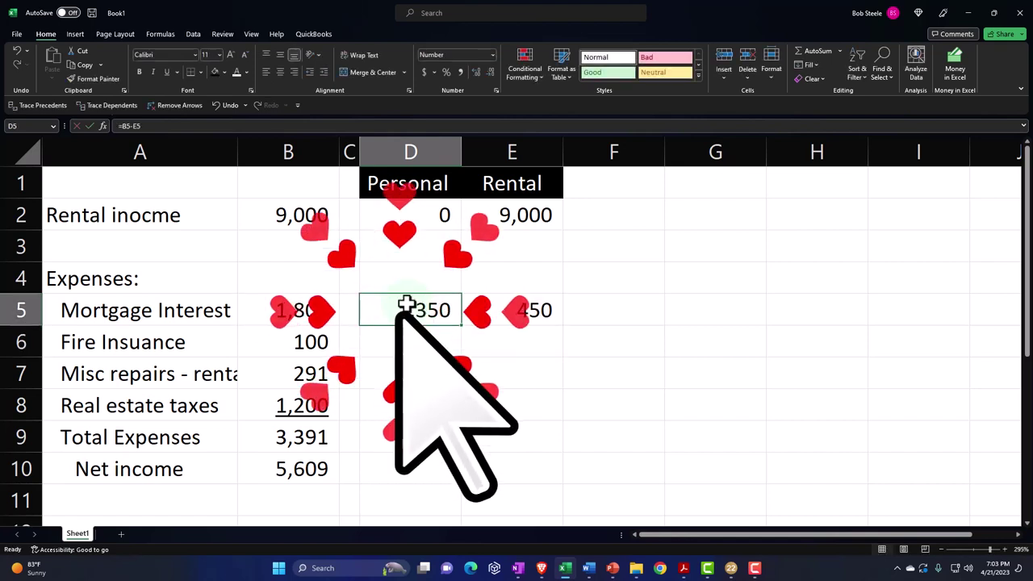
type("=")
key("Left")
key("Left")
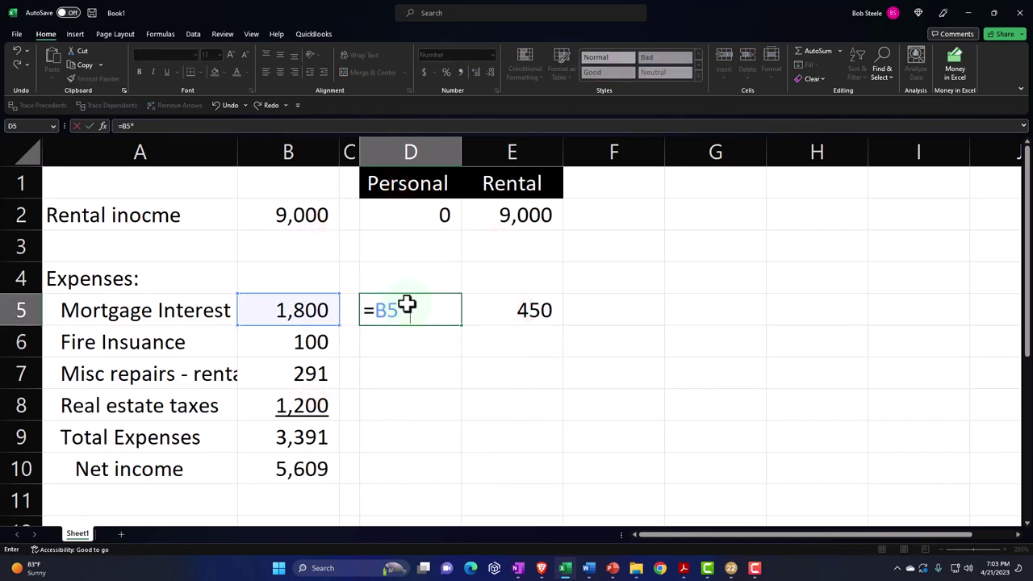
type("*.75")
key("Return")
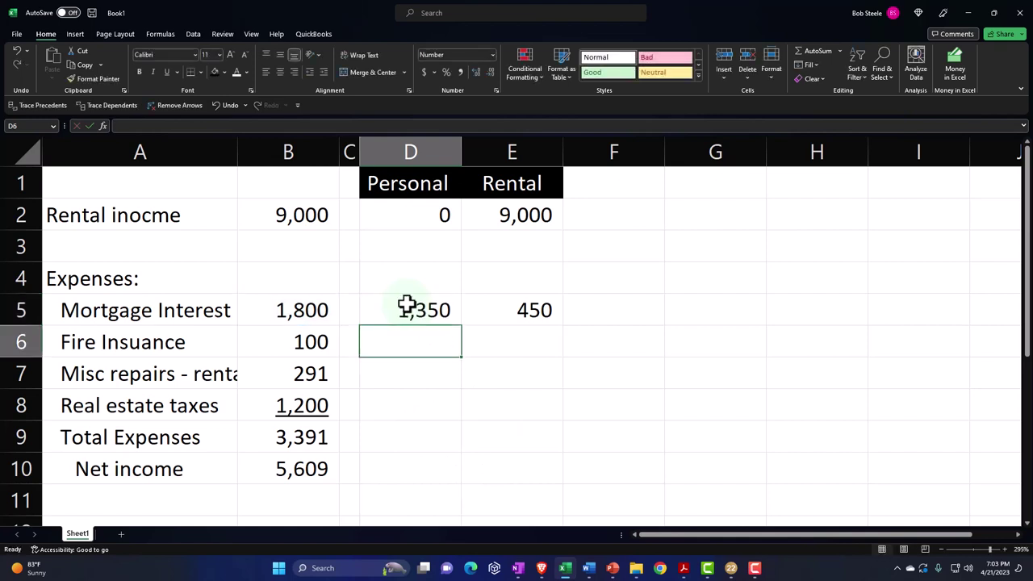
Calculate the rental share of fire insurance in E6 with the formula =B6*B15
key("Right")
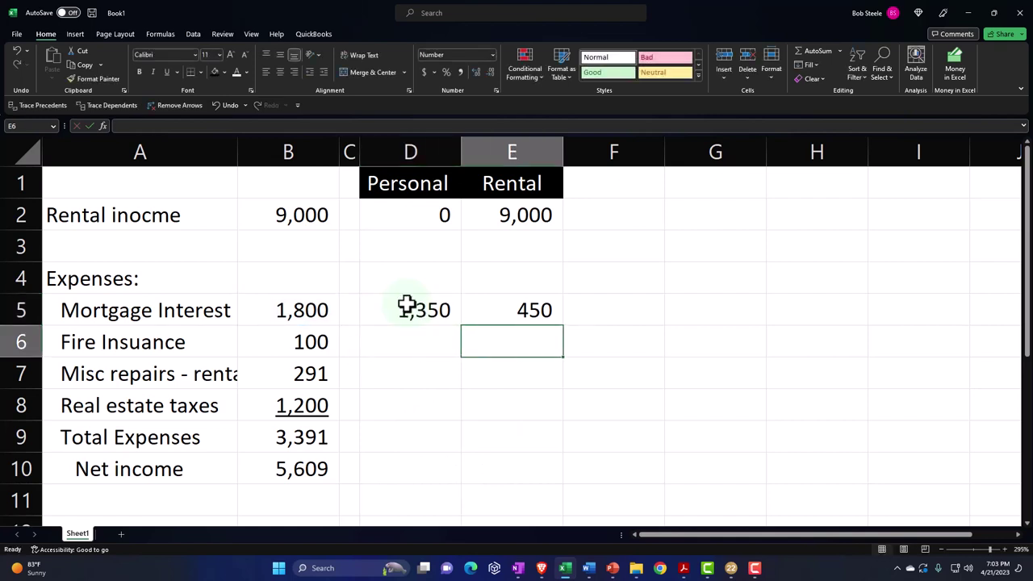
type("=")
key("Left")
key("Left")
key("Left")
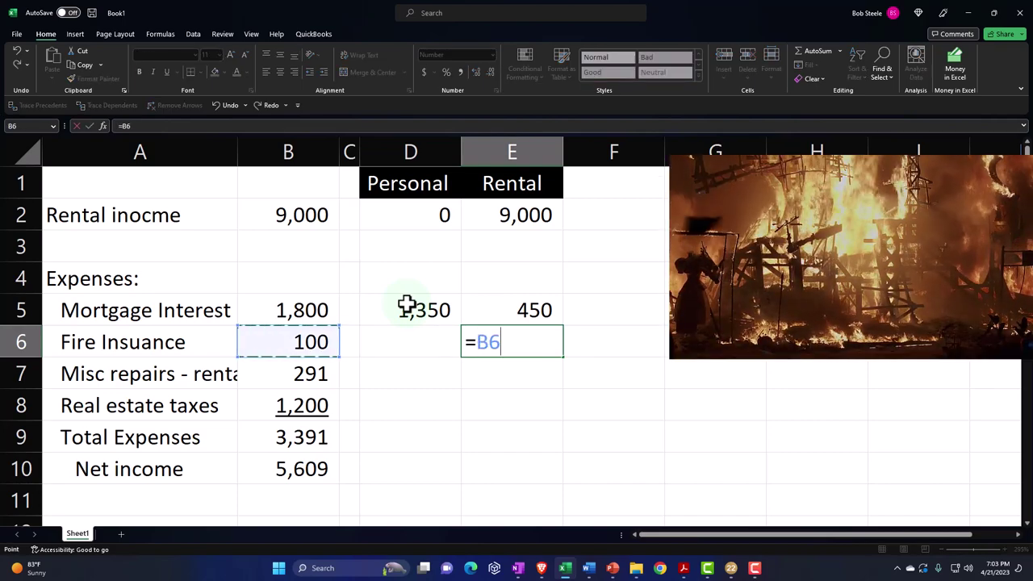
type("*")
key("Down")
key("Down")
key("Down")
key("Down")
key("Down")
key("Down")
key("Down")
key("Down")
key("Down")
key("Down")
key("Down")
key("Down")
key("Left")
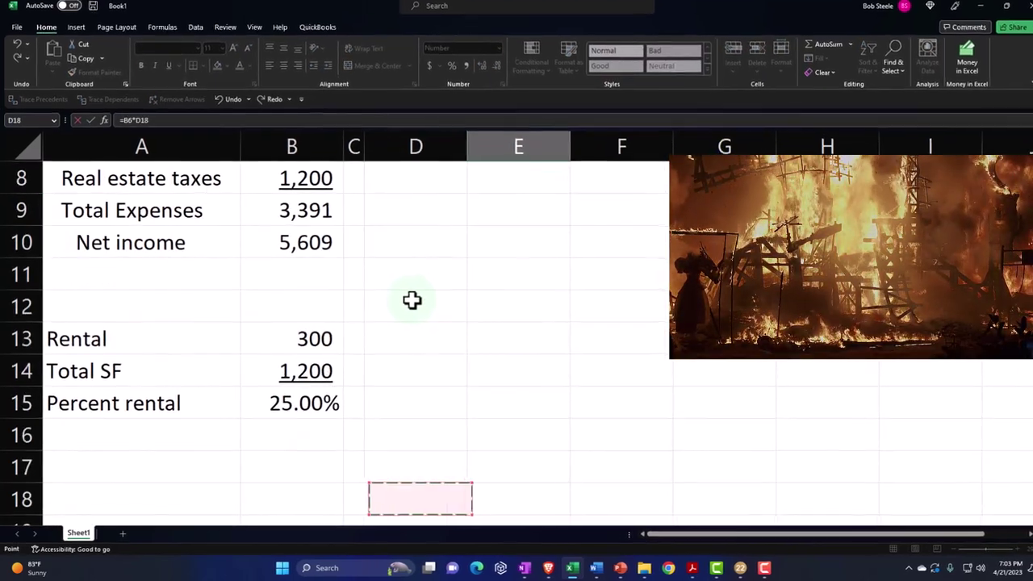
key("Left")
key("Left")
key("Up")
key("Up")
key("Up")
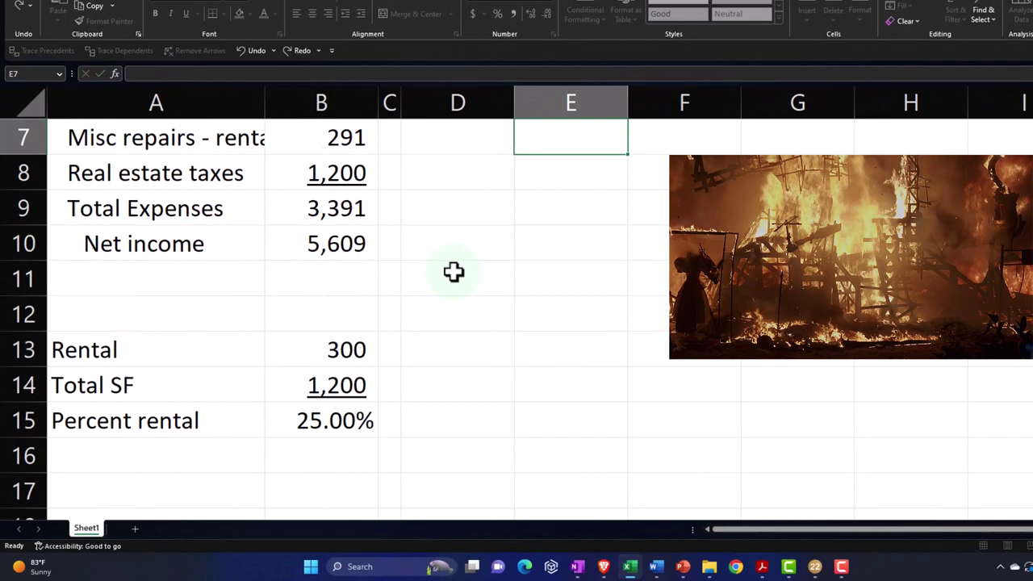
Calculate the personal share of fire insurance in D6 with the formula =B6-E6
key("Up")
key("Up")
key("Up")
key("Up")
key("Up")
key("Up")
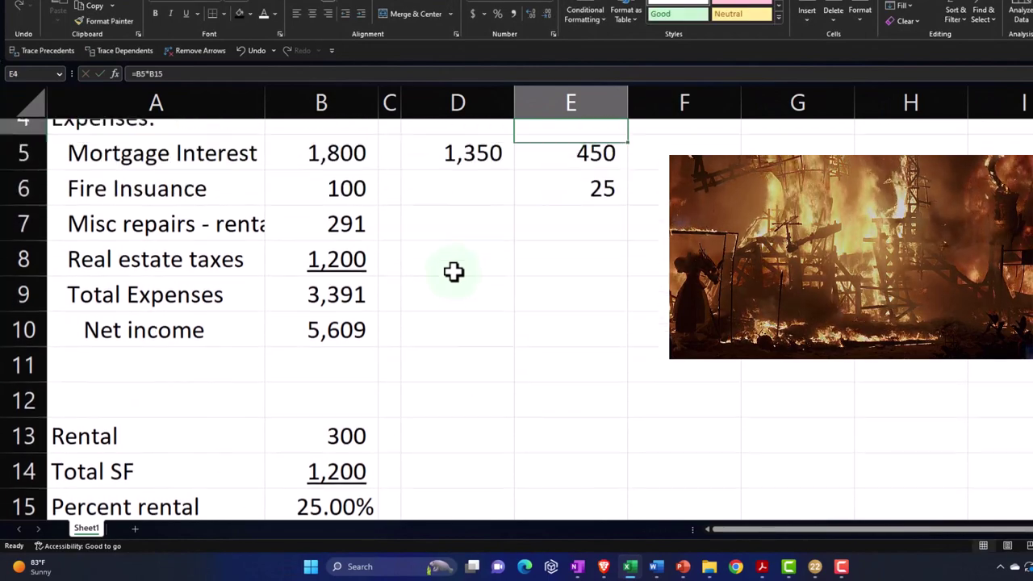
key("Down")
key("Down")
key("Down")
key("Down")
key("Down")
key("Left")
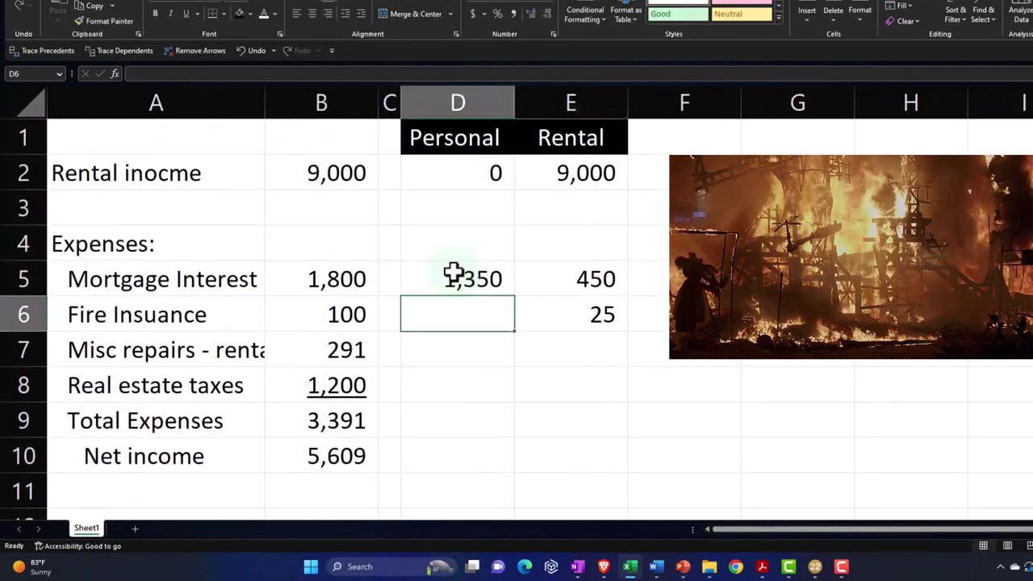
type("=")
key("Left")
key("Left")
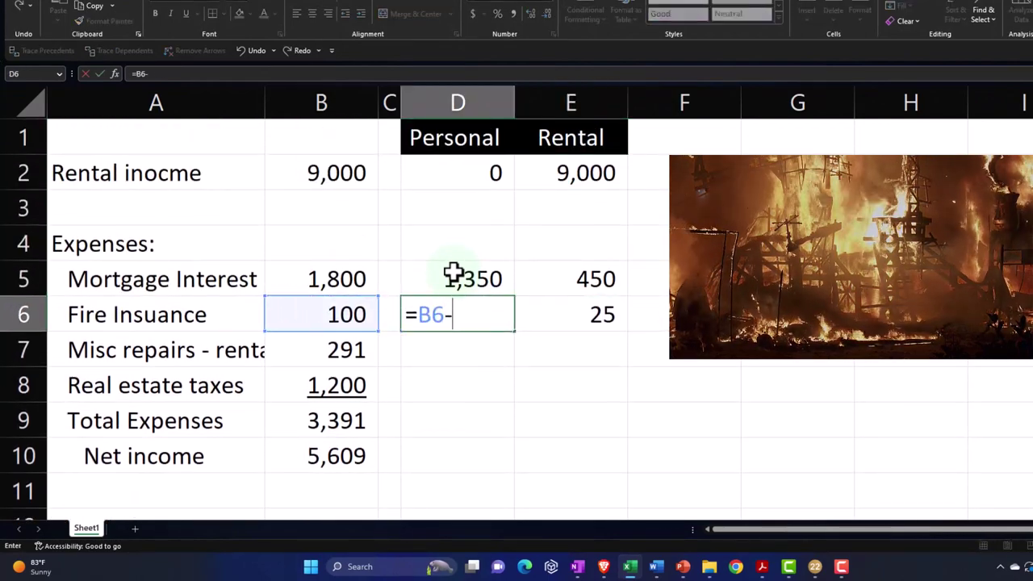
type("-")
key("Right")
key("Return")
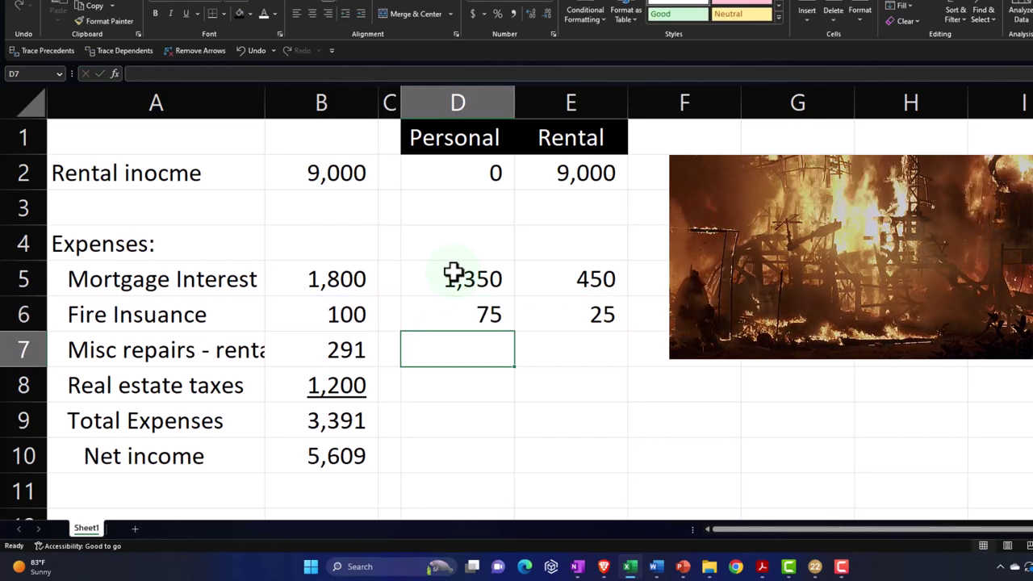
Auto-fit column A so the full miscellaneous repairs label fits
key("Left")
key("Left")
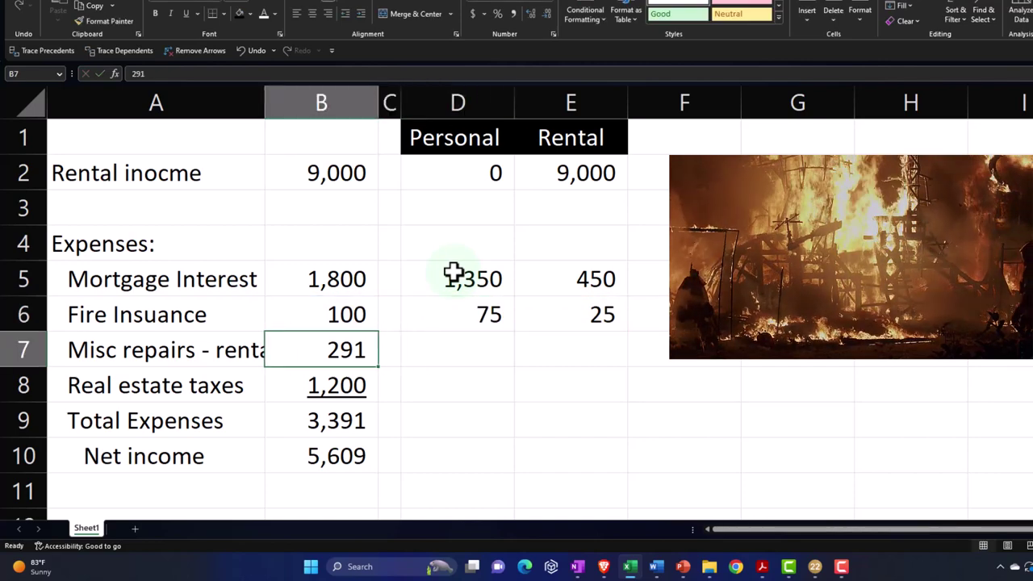
double_click(267, 99)
Allocate the full miscellaneous repairs amount to rental use in E7 with the formula =B7
left_click(439, 350)
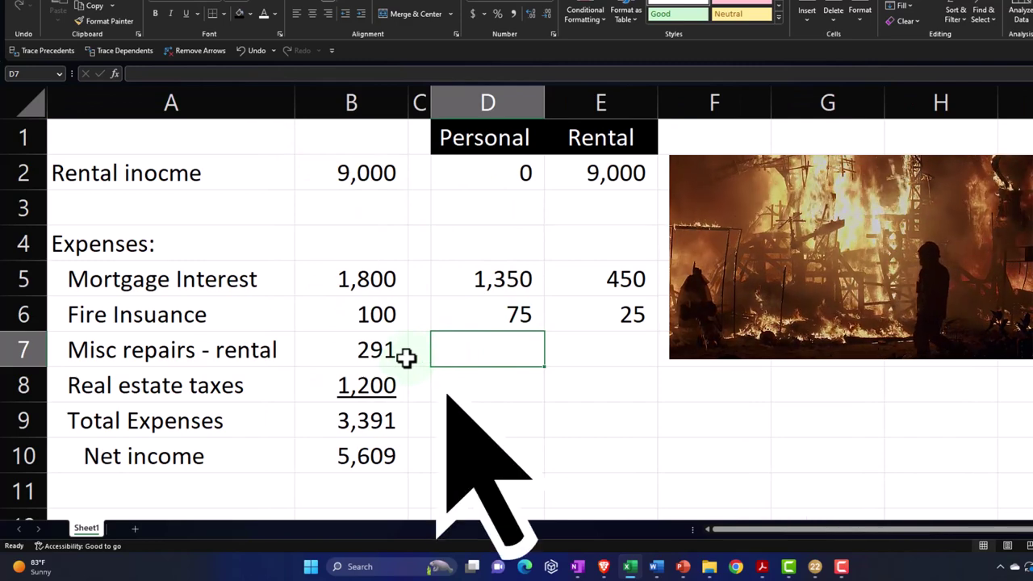
left_click(617, 346)
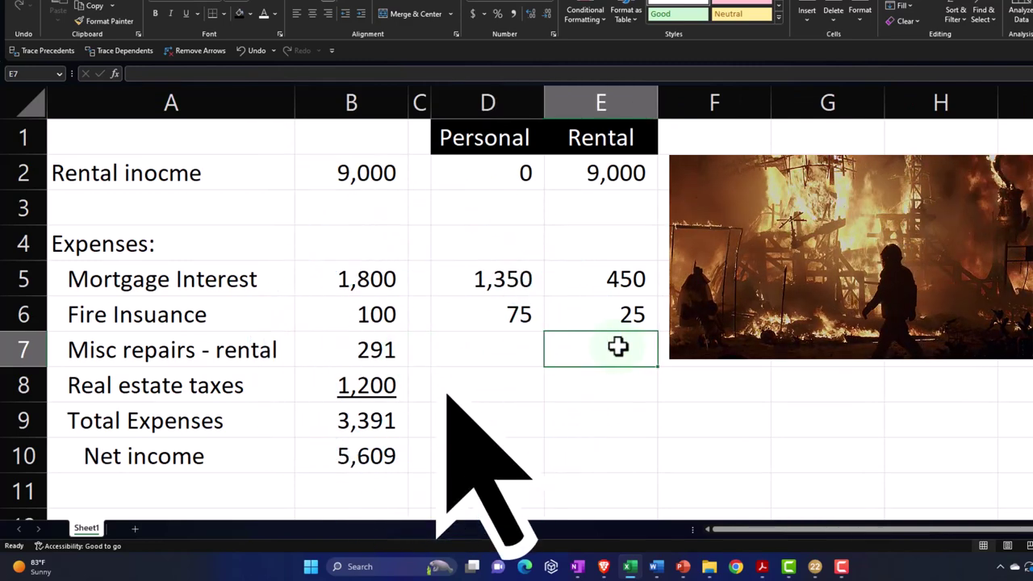
type("=")
key("Left")
key("Left")
key("Left")
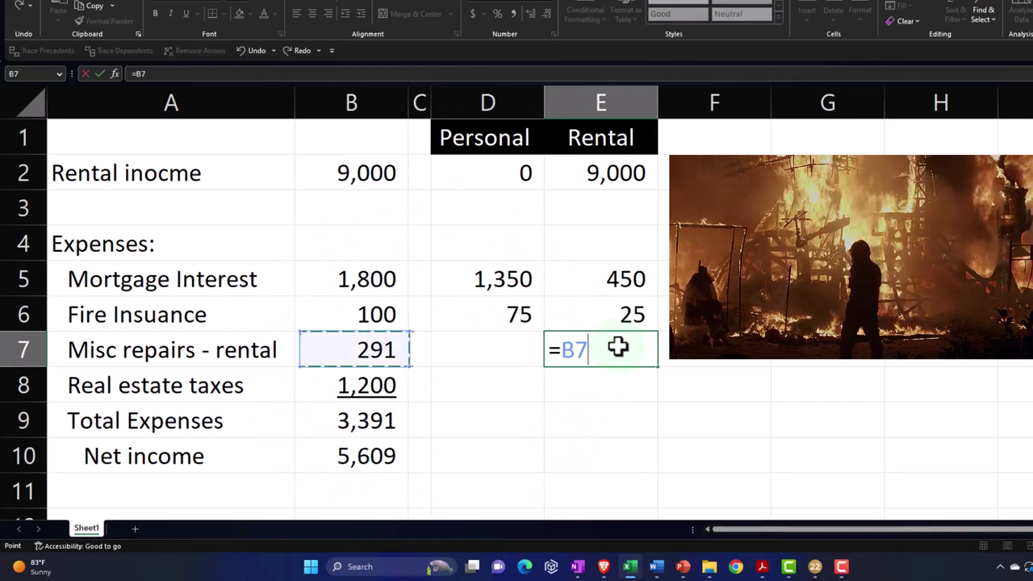
key("Return")
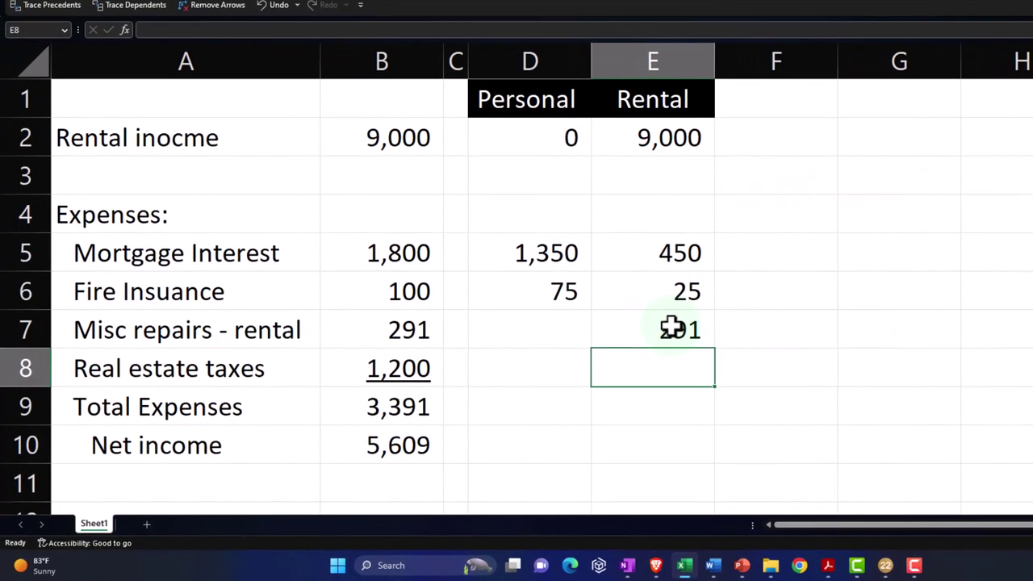
key("Left")
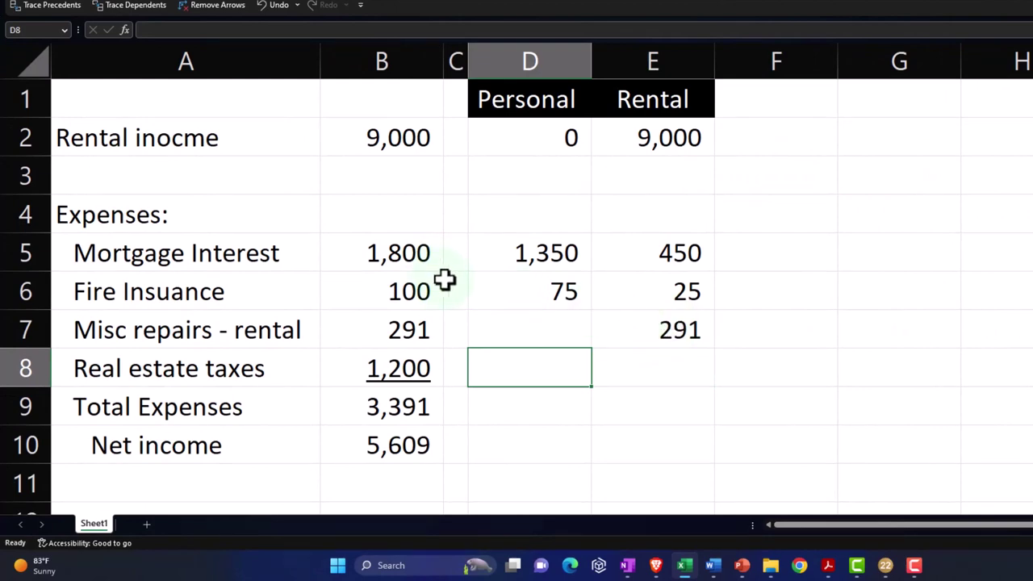
type("=")
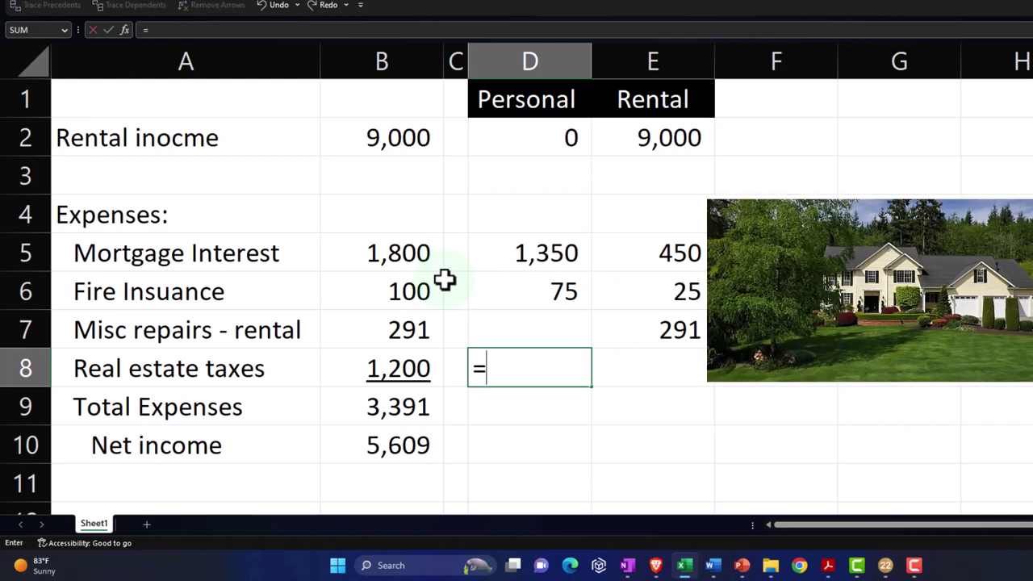
key("Right")
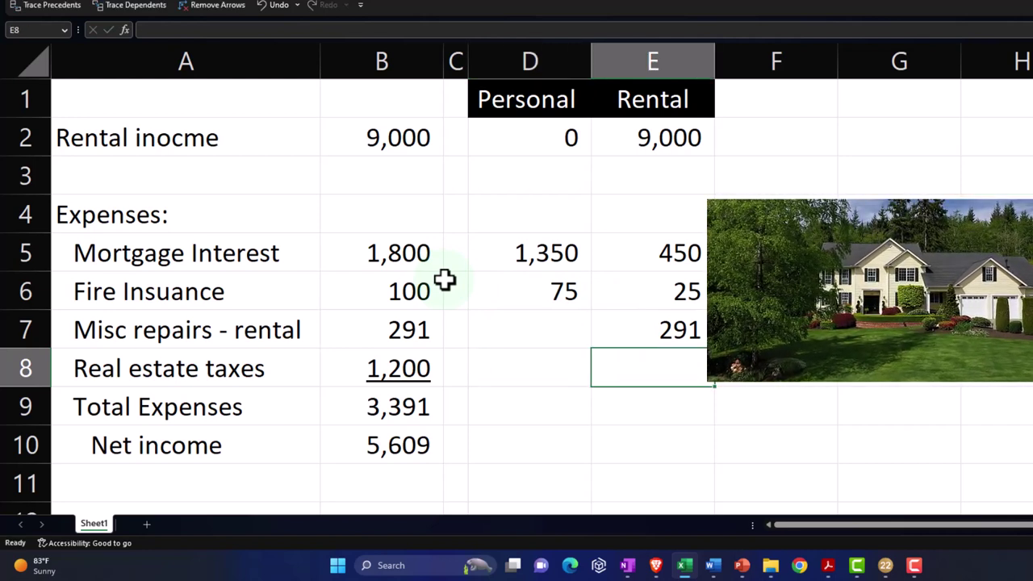
Calculate the rental share of real estate taxes in E8 with the formula =B8*B15
type("=")
key("Left")
key("Left")
key("Left")
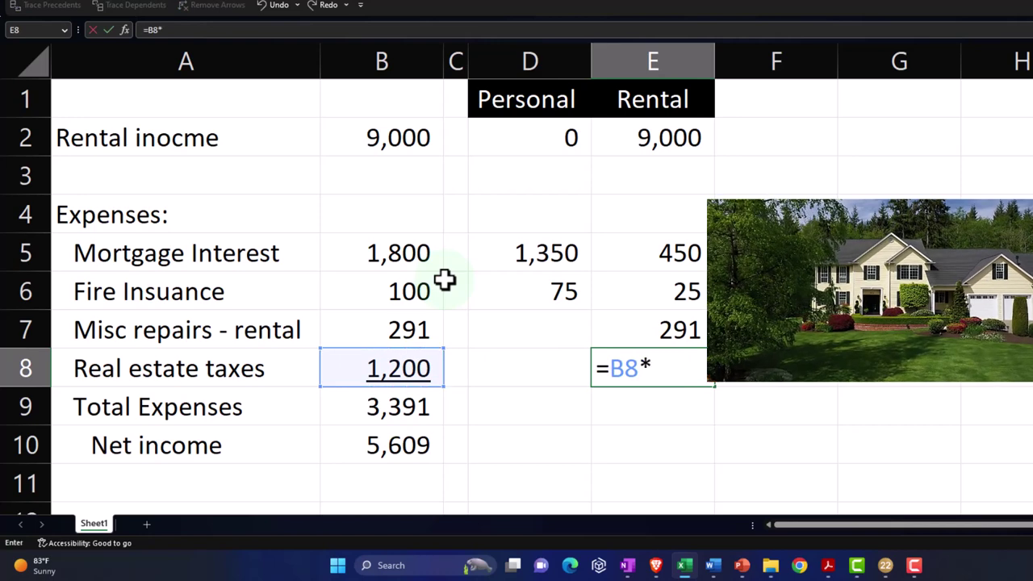
type("*")
key("Down")
key("Down")
key("Down")
key("Down")
key("Down")
key("Down")
key("Down")
key("Left")
key("Left")
key("Left")
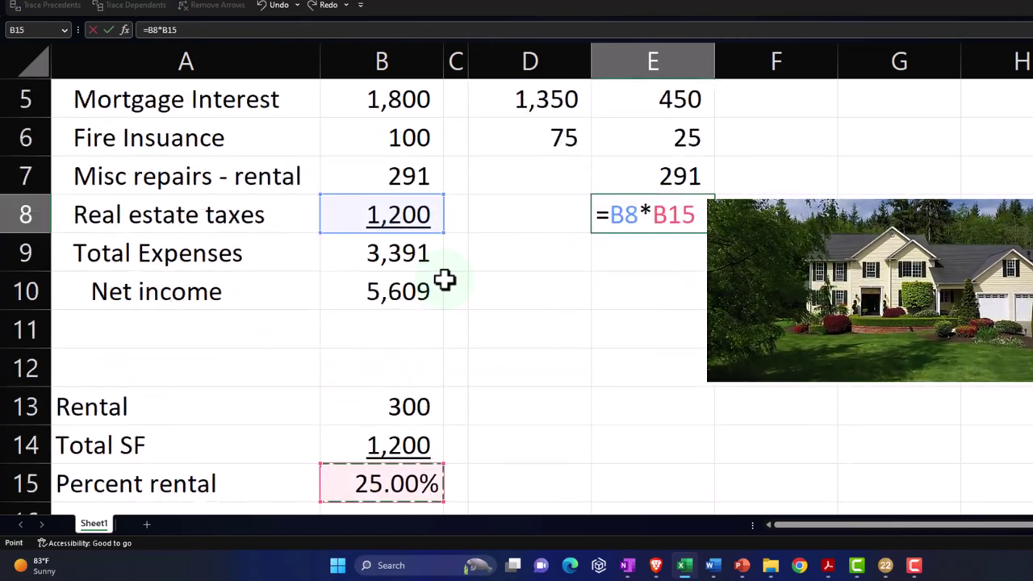
key("Return")
Calculate the personal share of real estate taxes in D8 with the formula =+B8-E8 and underline D8:E8
key("Left")
type("+")
key("Left")
key("Left")
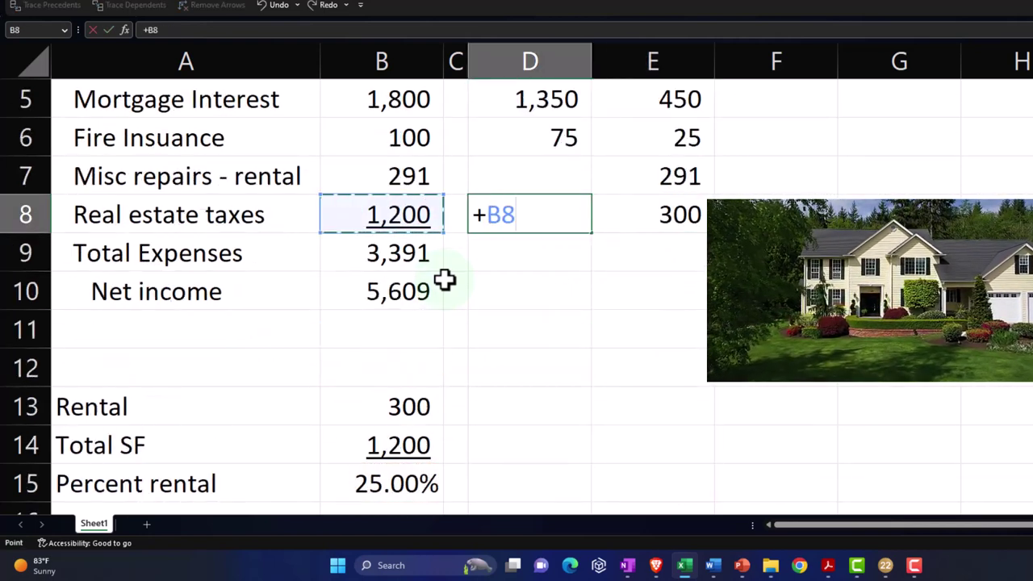
type("-")
key("Right")
key("Return")
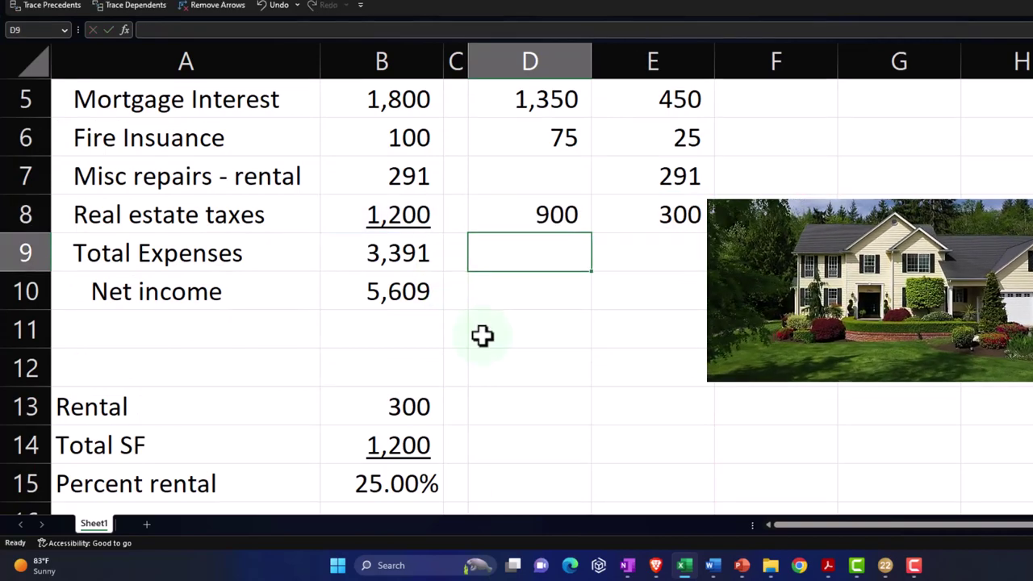
left_click_drag(533, 216, 621, 224)
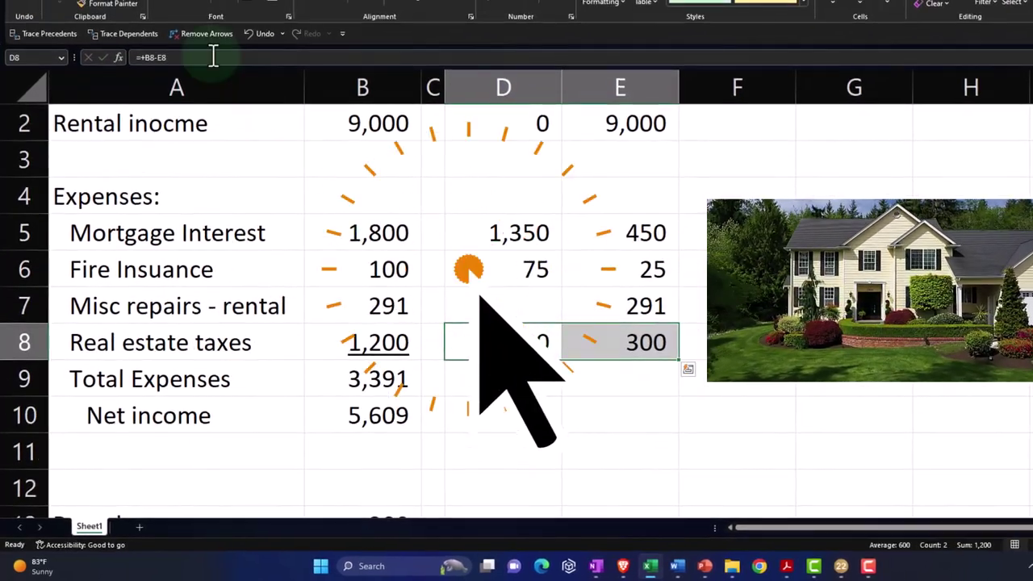
left_click(196, 7)
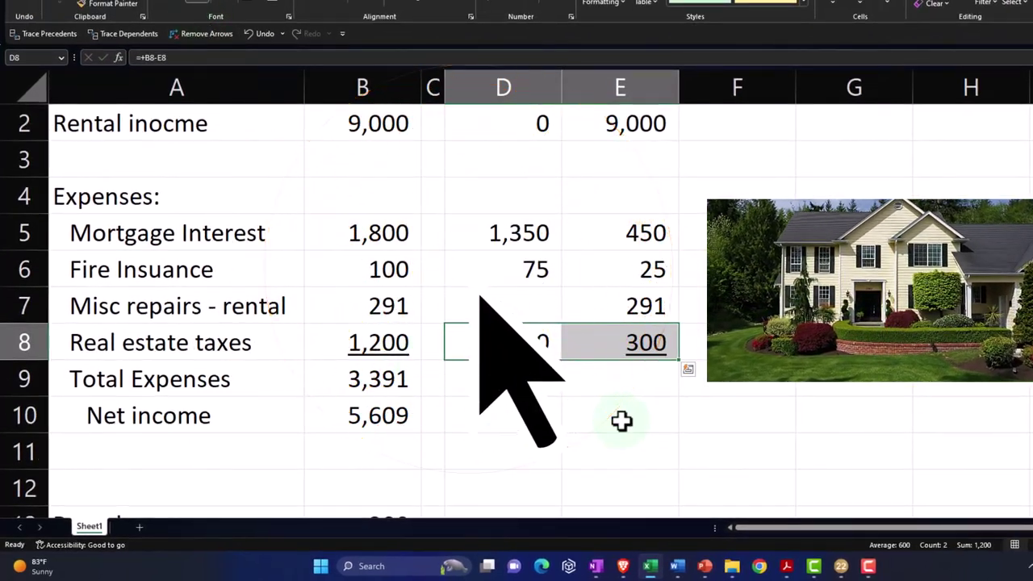
left_click(622, 420)
scroll(645, 420, "up", 1)
type("=")
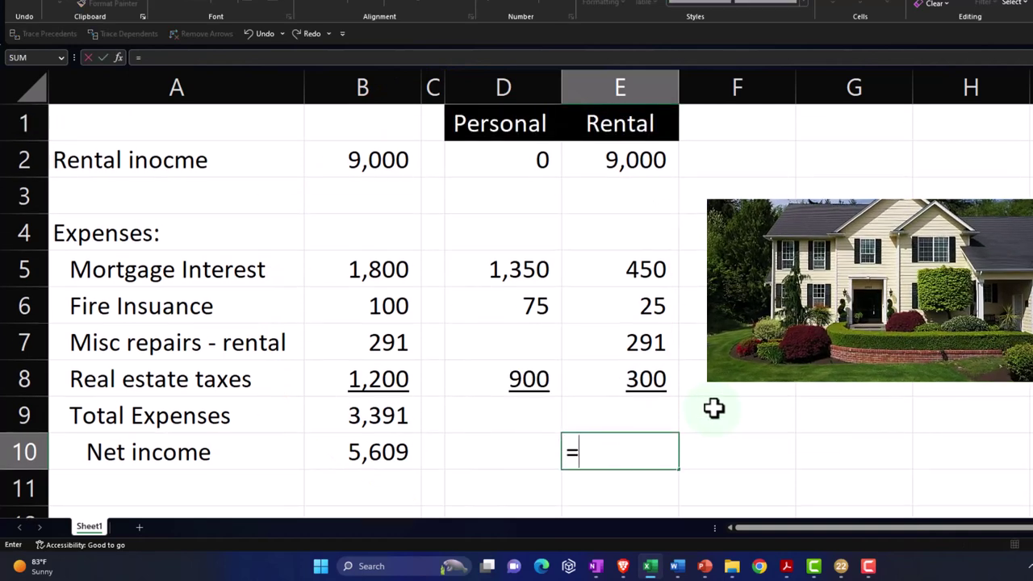
key("Up")
key("Up")
key("Up")
key("Up")
key("Up")
key("Up")
key("Up")
key("Up")
key("Up")
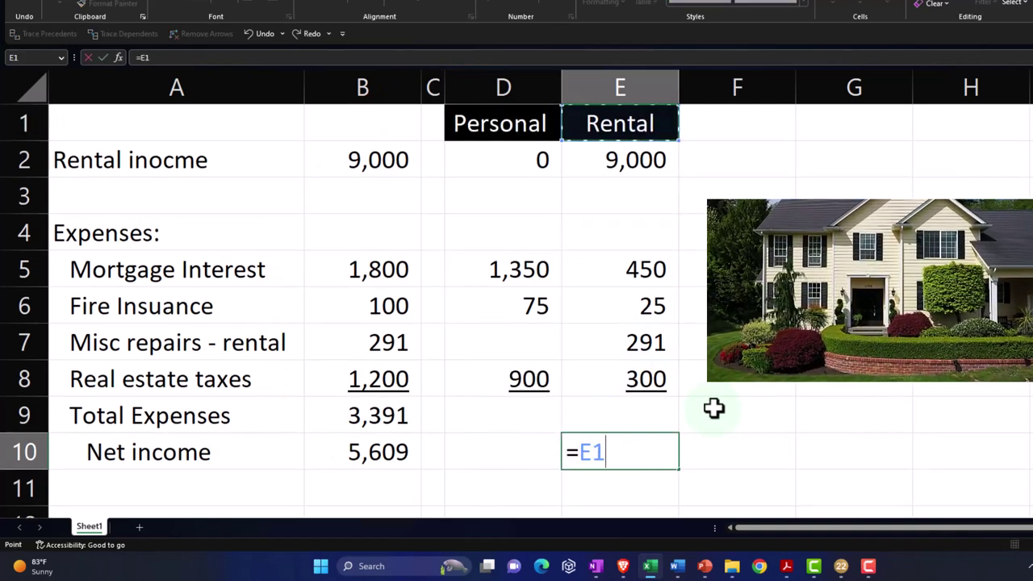
key("Down")
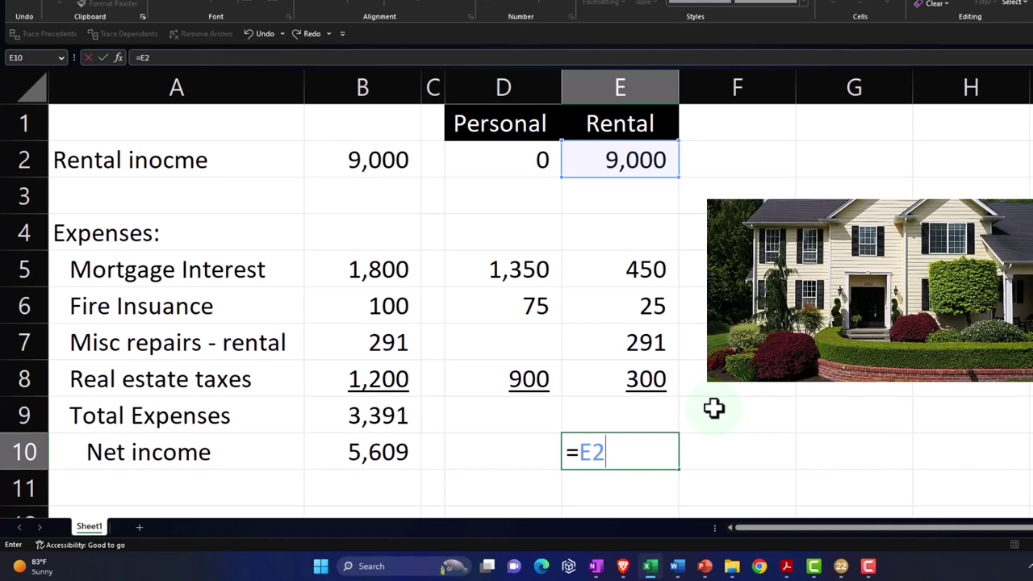
key("BackSpace")
key("BackSpace")
key("BackSpace")
key("Return")
Total the rental expenses in E9 with a SUM formula over E5:E8
key("Up")
key("Up")
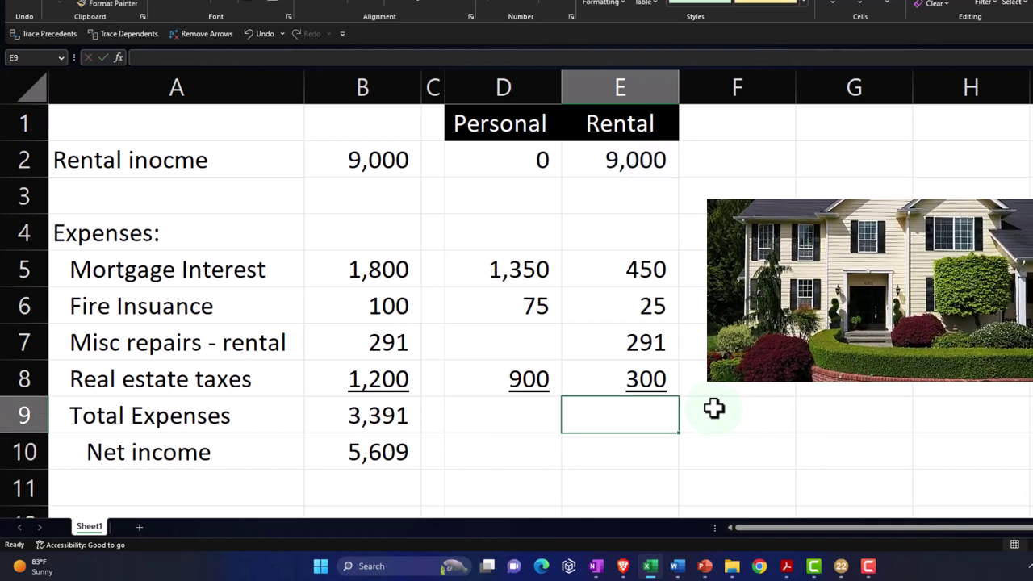
type("=sum(")
key("Up")
key("shift+Up")
key("shift+Up")
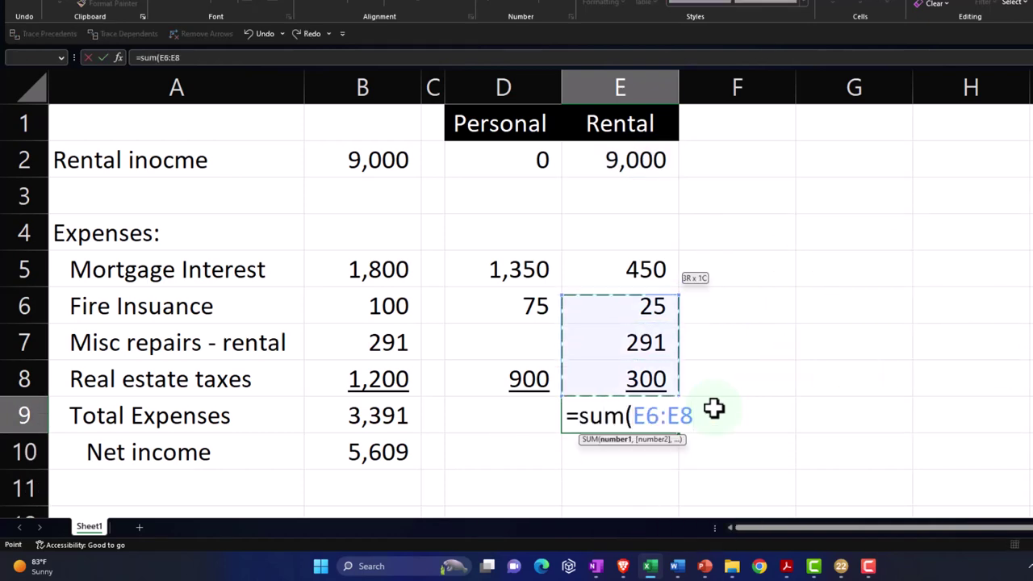
key("shift+Up")
key("Return")
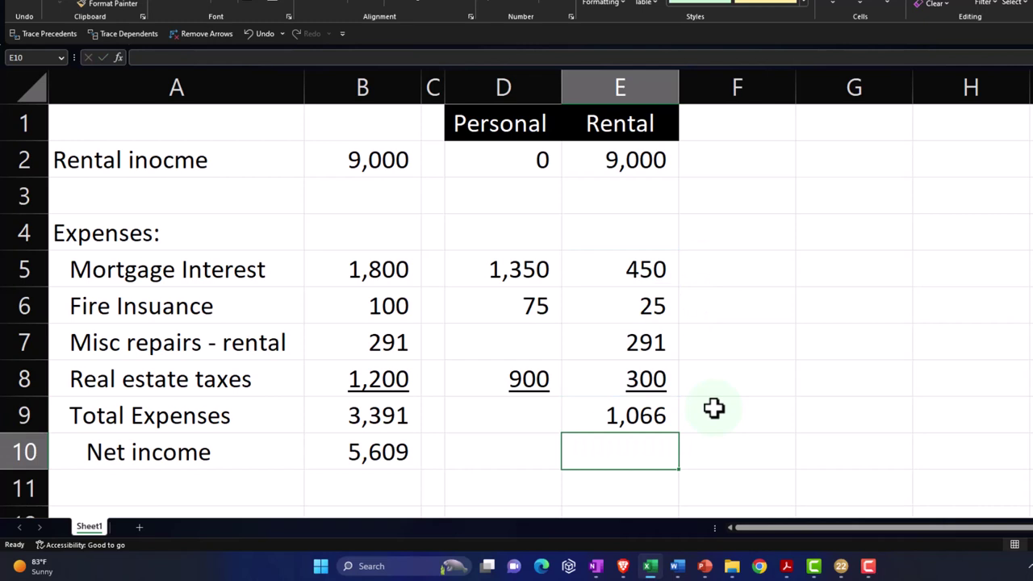
Calculate the rental net income in E10 with the formula =E2-E9
type("=")
key("Up")
key("Up")
key("Up")
key("Up")
key("Up")
key("Up")
key("Up")
key("Up")
key("Up")
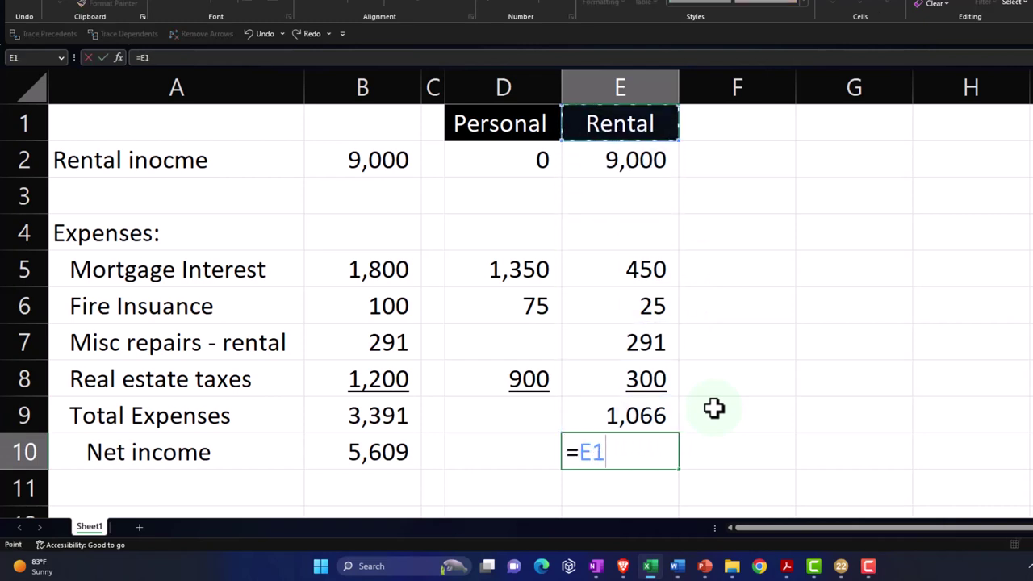
key("Down")
type("-")
key("Up")
key("Return")
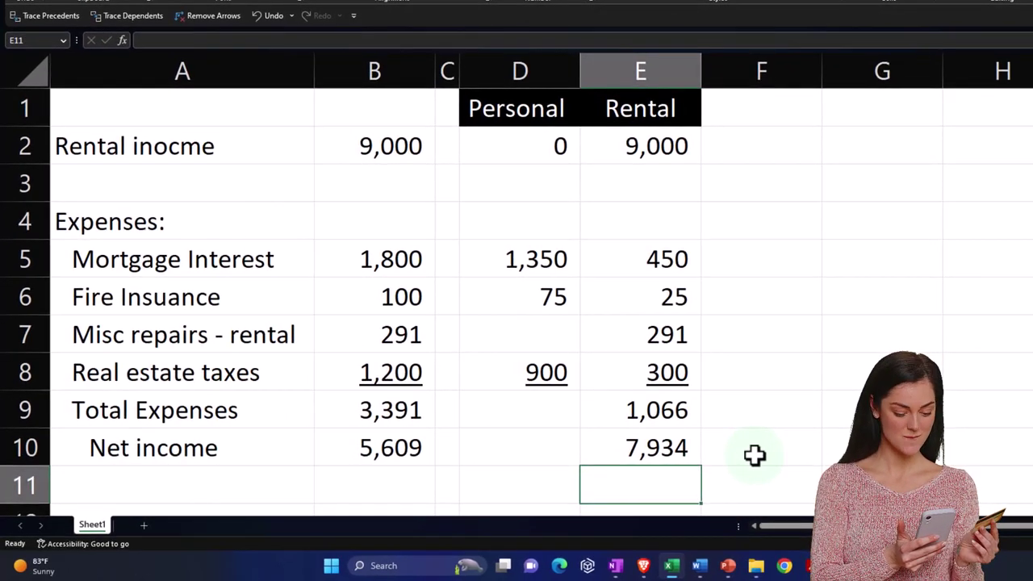
Review the net income formula in B10 and the personal shares of mortgage interest and real estate taxes in column D
scroll(755, 456, "down", 1)
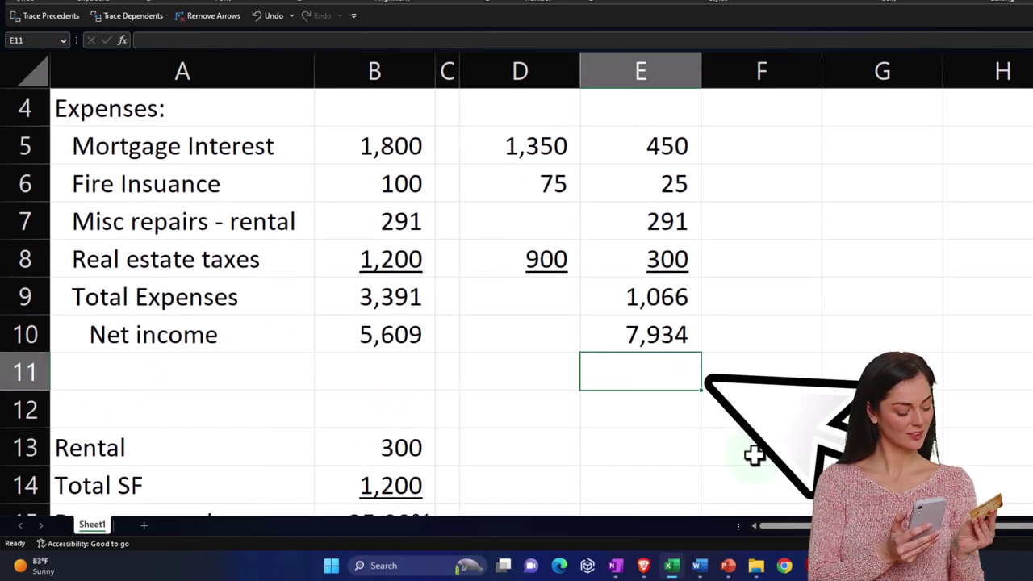
left_click(401, 337)
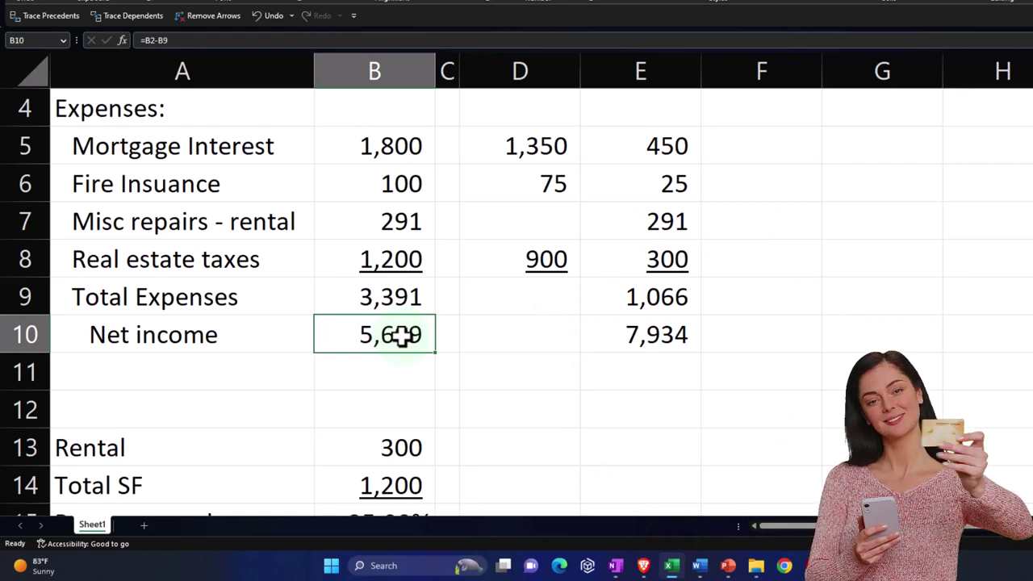
scroll(401, 338, "up", 1)
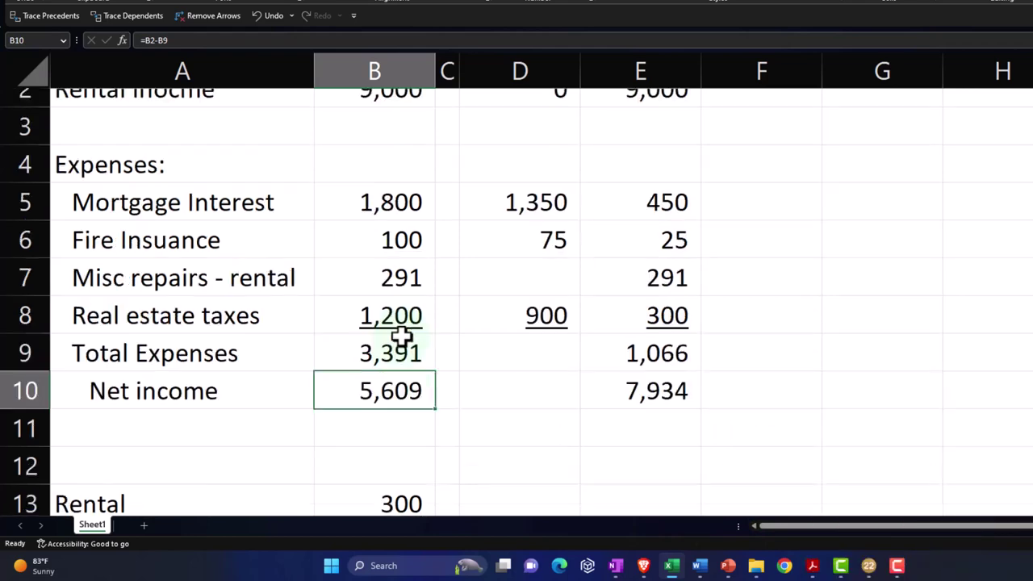
left_click(255, 258)
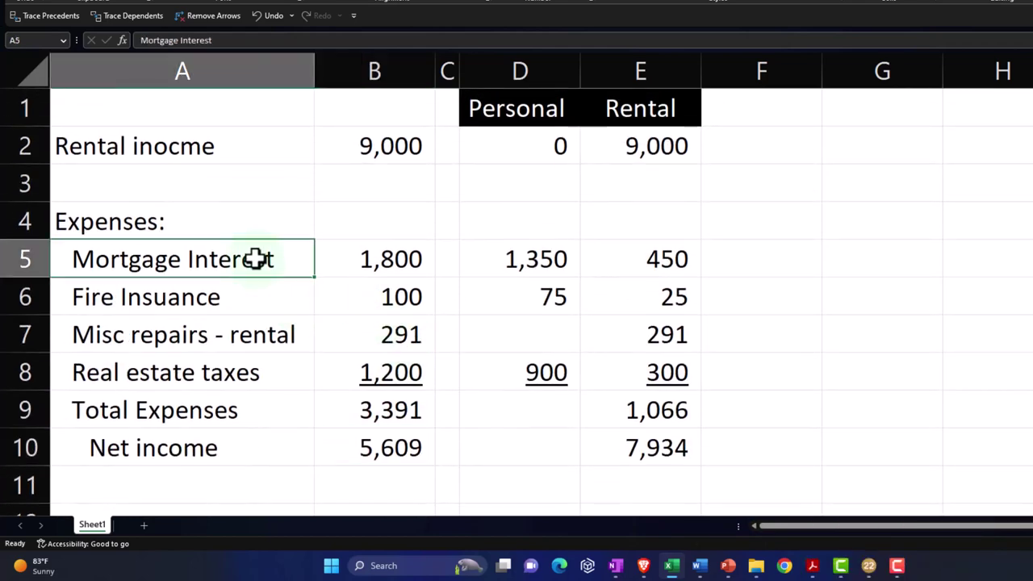
key("Right")
key("Right")
key("Right")
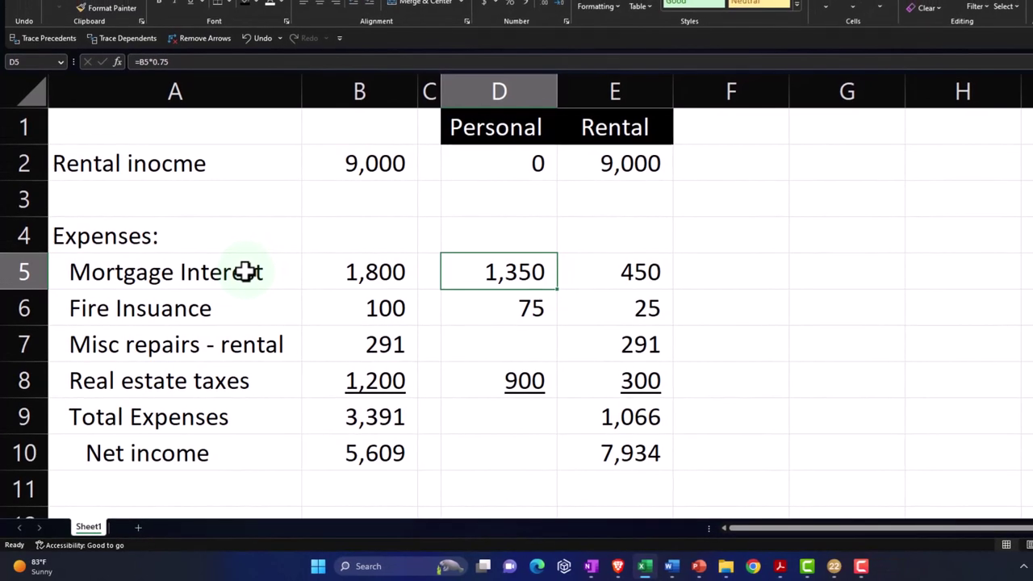
key("Down")
key("Down")
key("Down")
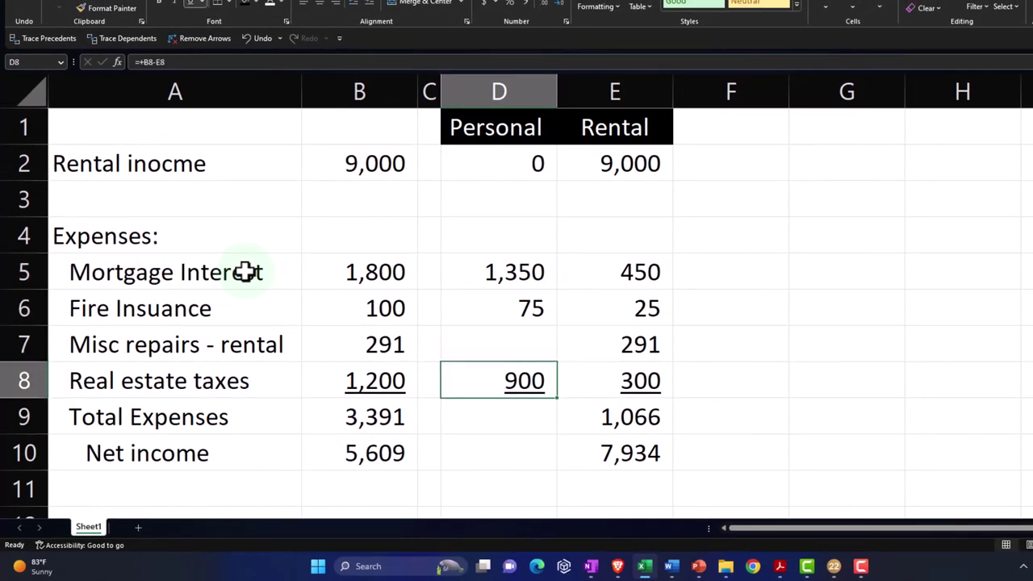
Add the column heading Total in F1, beside the Rental heading
key("Right")
key("Right")
key("Up")
key("Up")
key("Up")
key("Up")
key("Up")
key("Up")
key("Up")
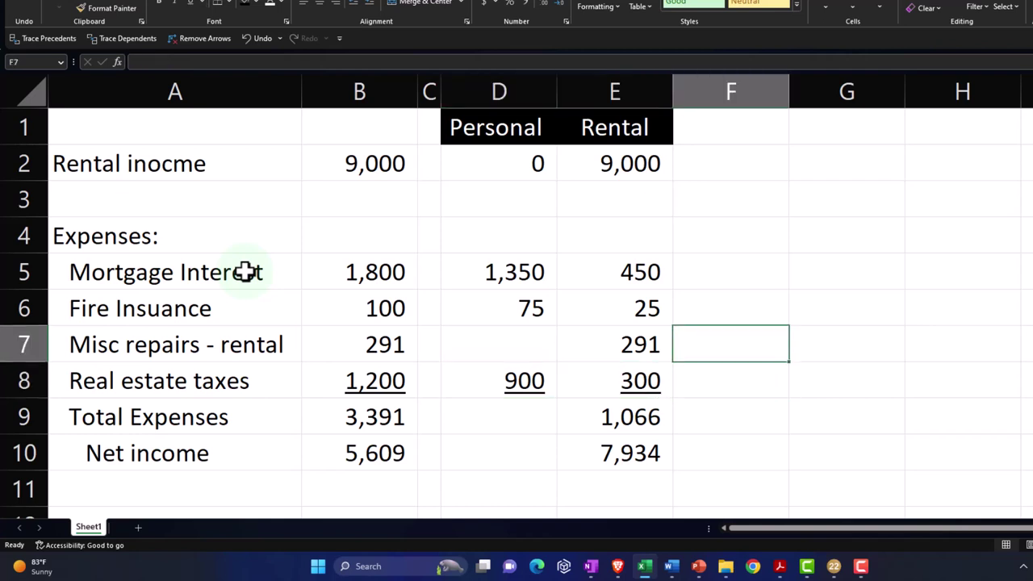
type("To")
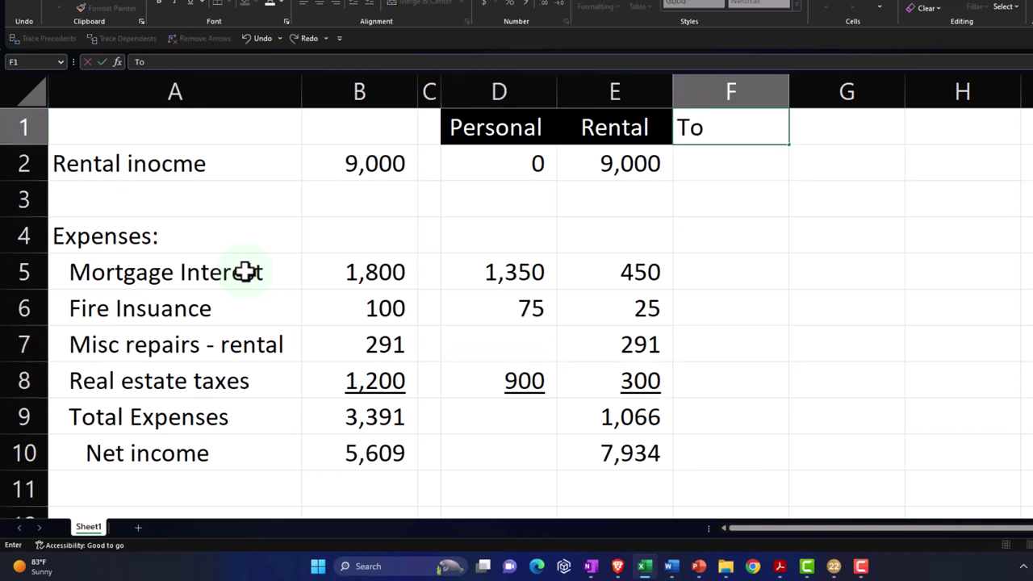
type("tal")
key("Return")
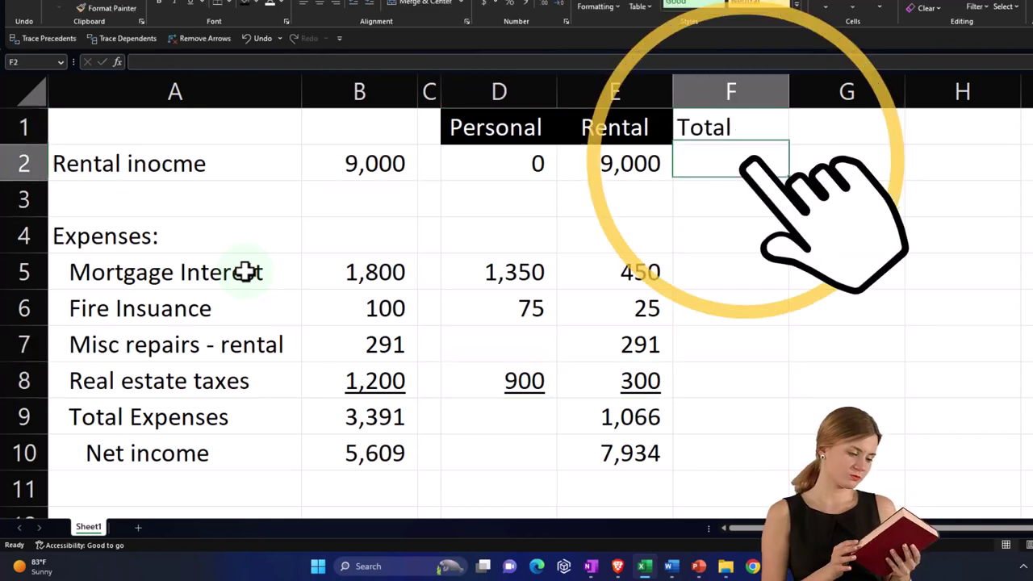
Add the personal and rental mortgage interest in F5 with the formula =SUM(D5:E5)
key("Down")
key("Down")
key("Down")
type("=")
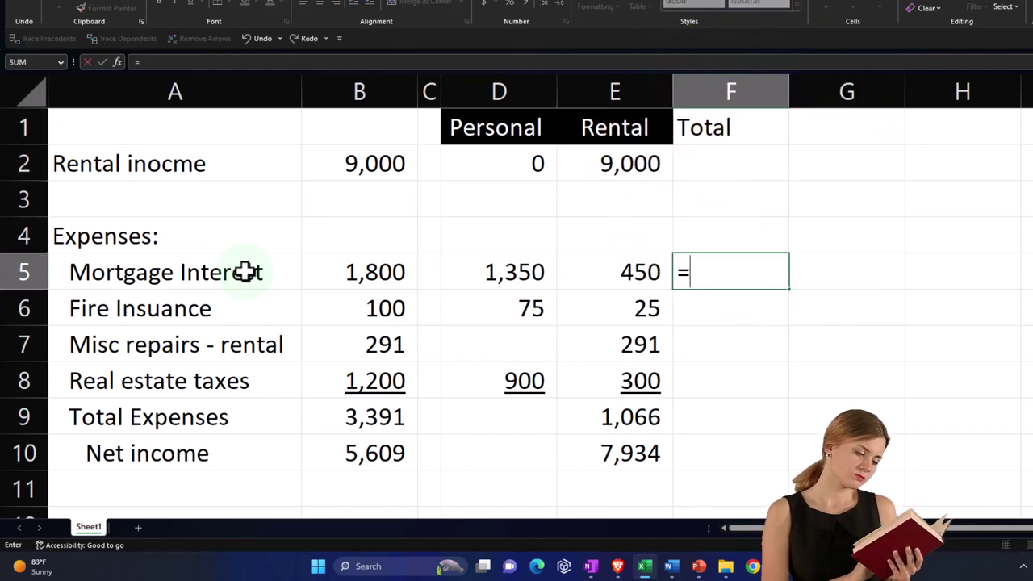
type("sum(")
key("Left")
key("shift+Left")
key("Return")
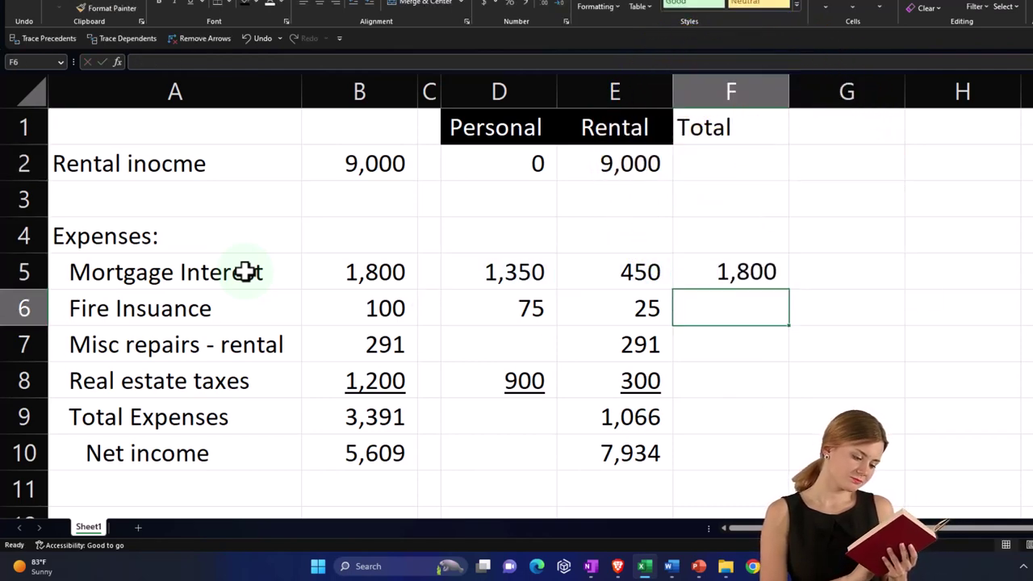
Copy the total formula from F5 down through F8 and compare the results with the original expenses in B5:B8
left_click(775, 269)
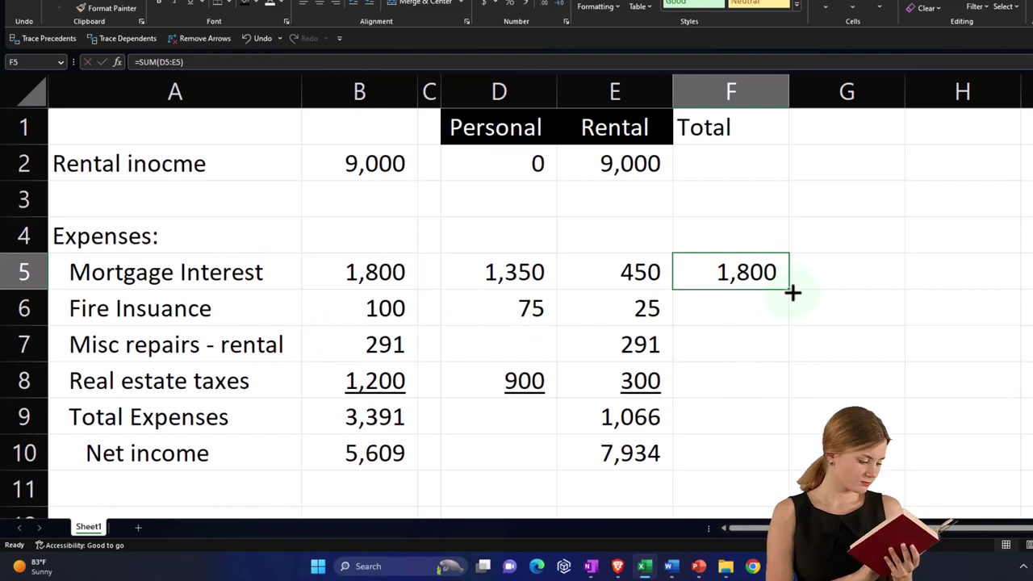
left_click_drag(791, 292, 785, 391)
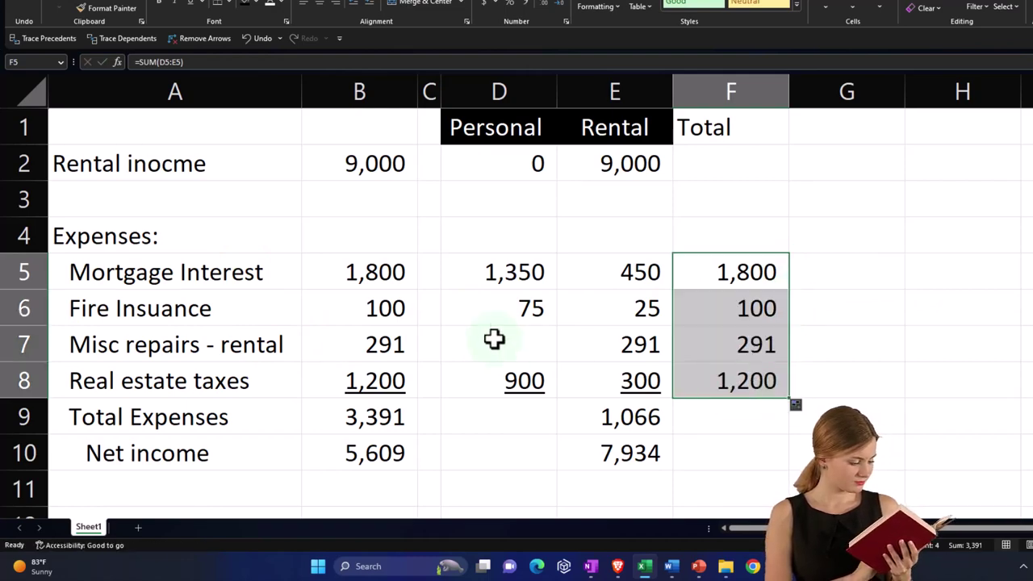
left_click_drag(387, 278, 396, 380)
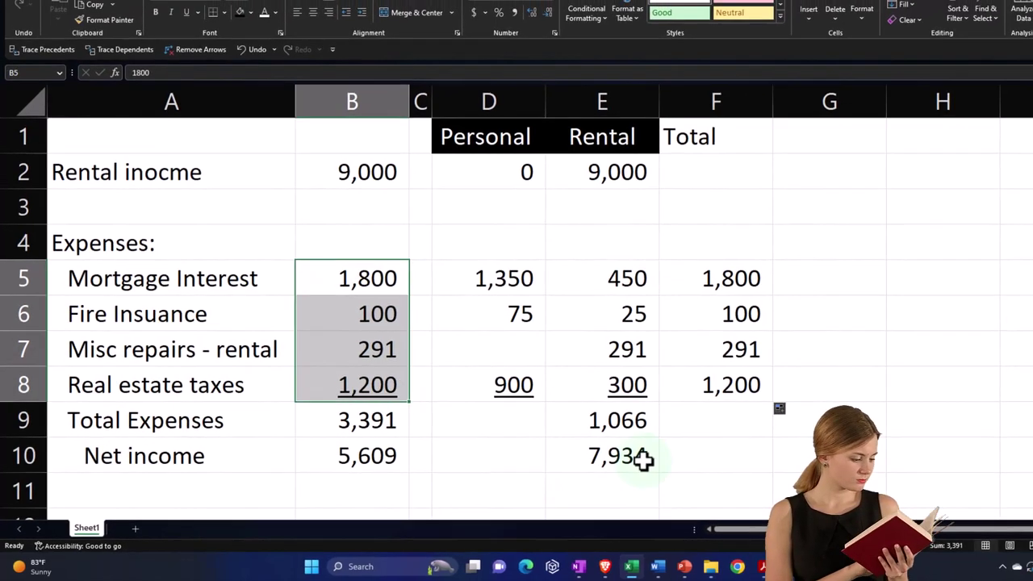
Review the rental net income formula in E10 and the rental income and expense amounts in E2:E8
left_click(643, 460)
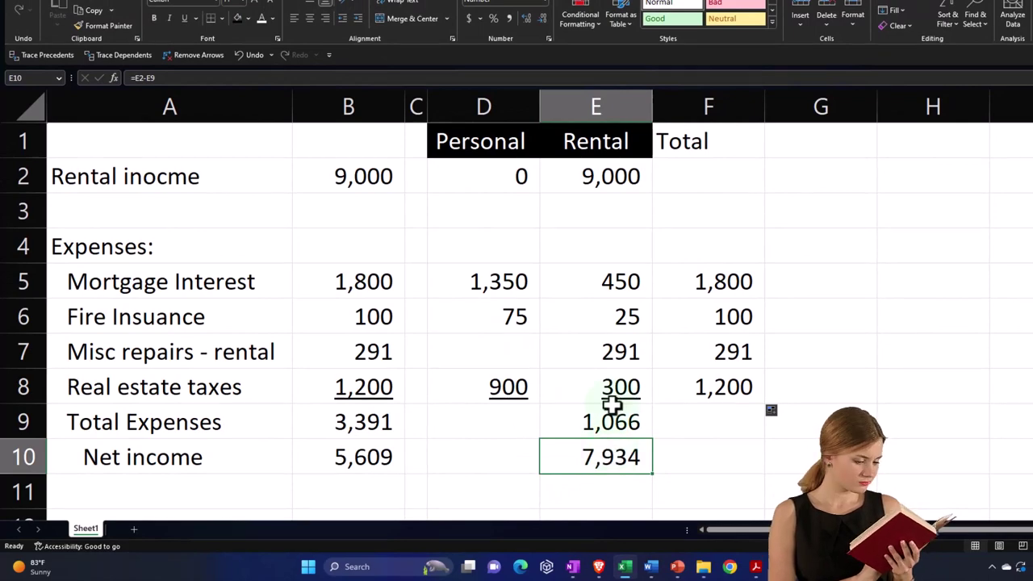
left_click_drag(594, 176, 595, 392)
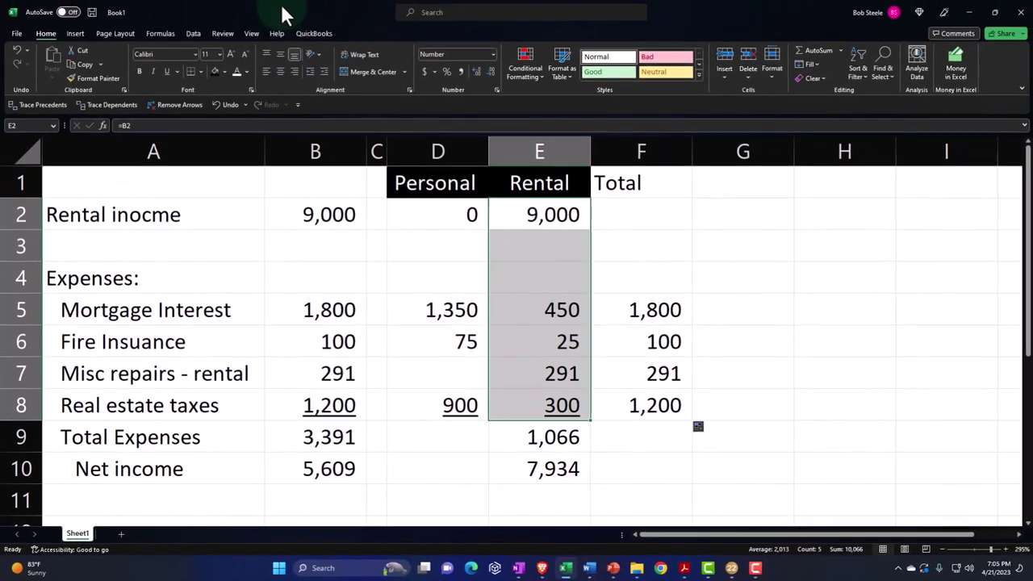
Switch to Lacerte and check the supporting detail for rents or royalties received on the Schedule E input screen
left_click_drag(282, 12, 740, 310)
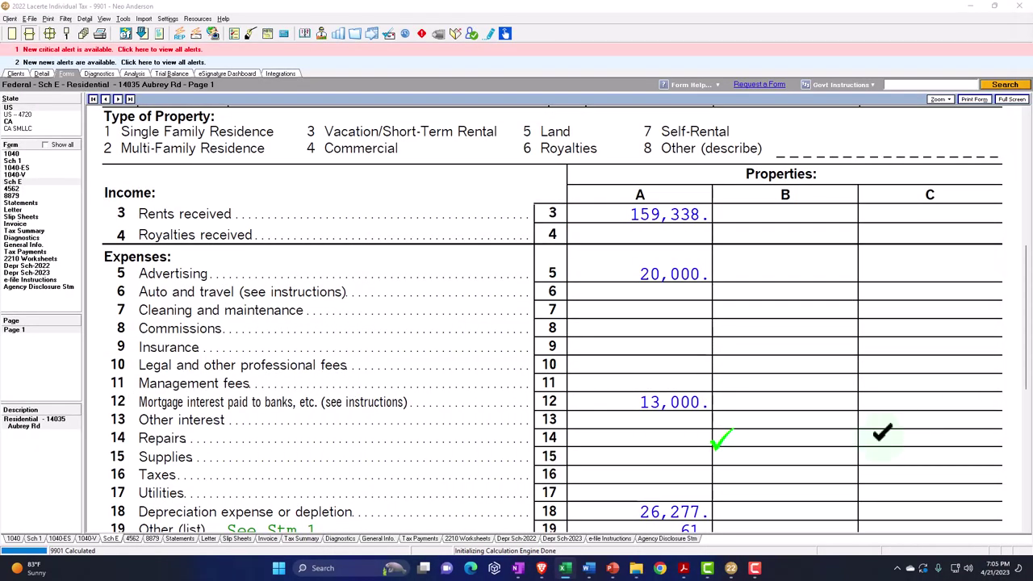
left_click(43, 73)
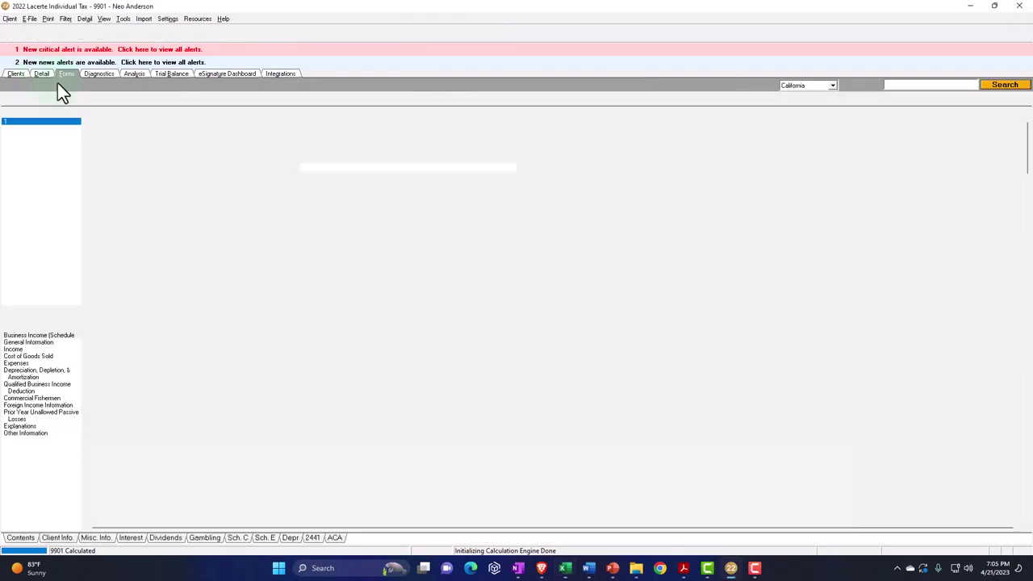
left_click(275, 538)
scroll(298, 377, "down", 2)
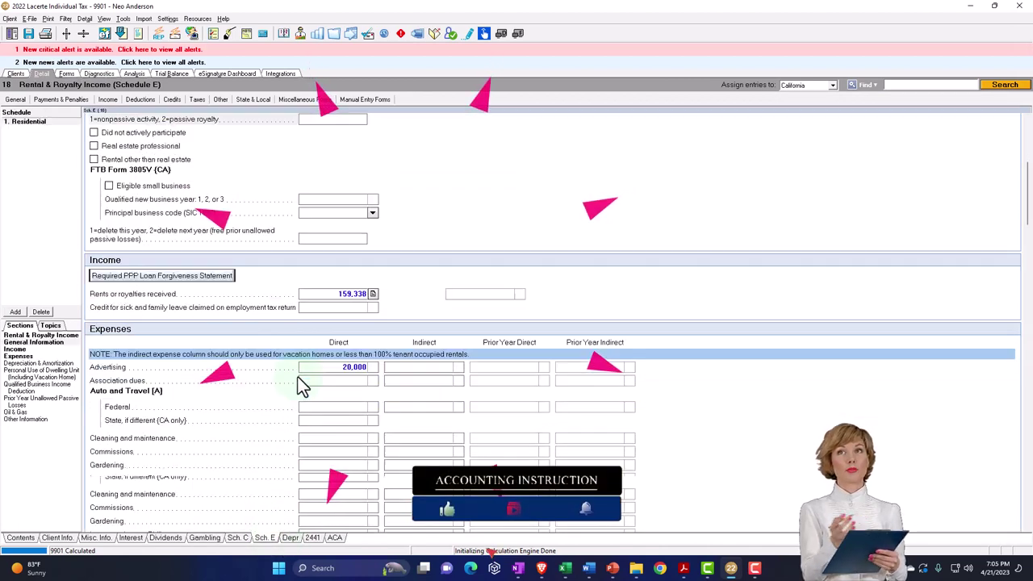
left_click(329, 297)
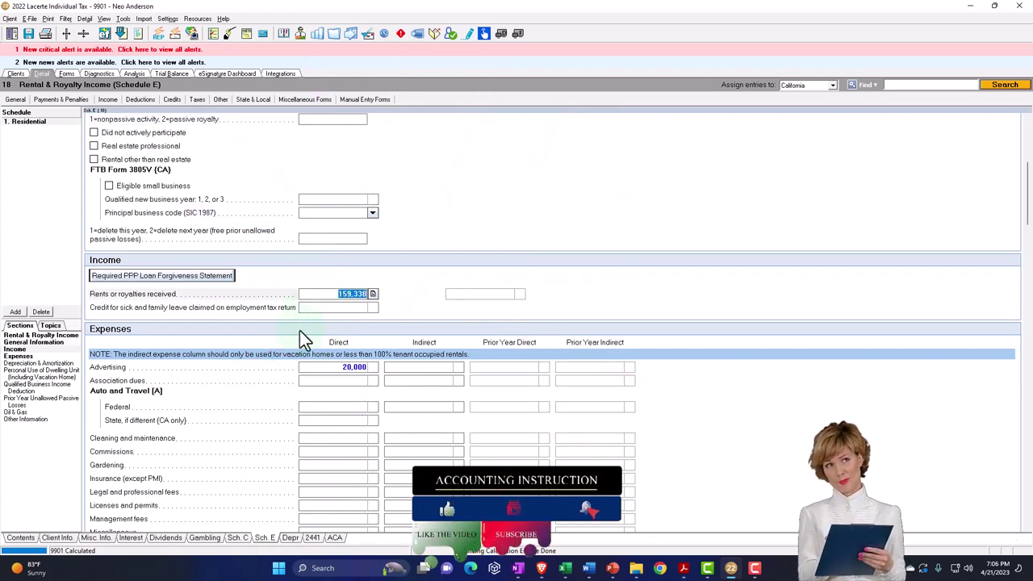
key("ctrl+t")
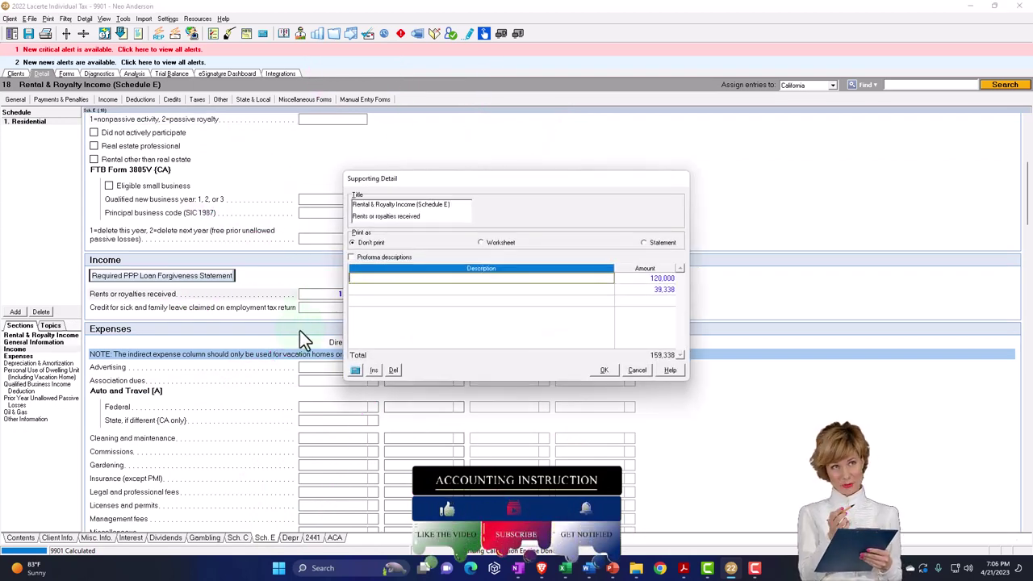
left_click(604, 370)
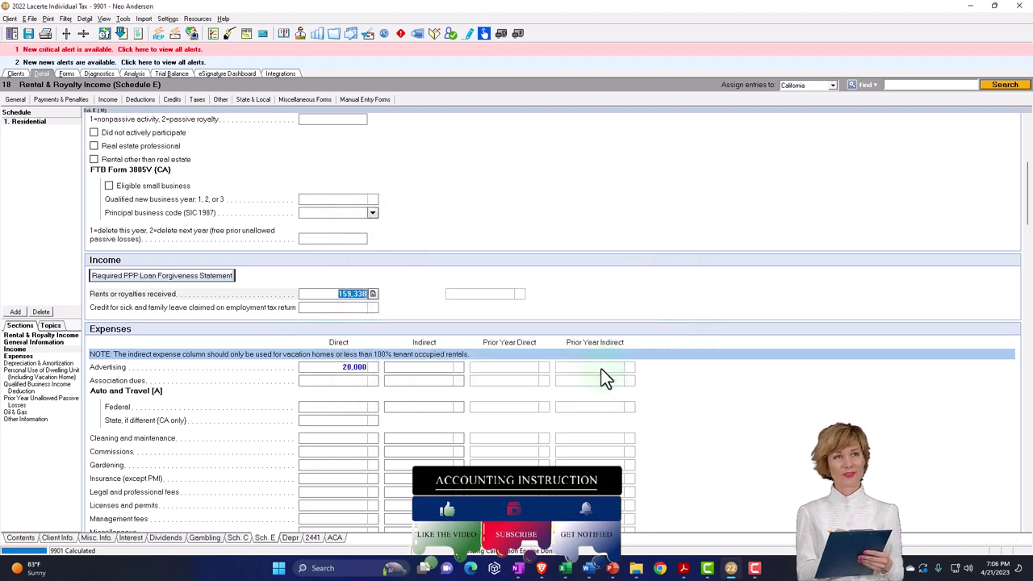
Examine the completed Schedule E form from rents received through the expense lines, total expenses and net rental income
key("F9")
scroll(604, 368, "up", 10)
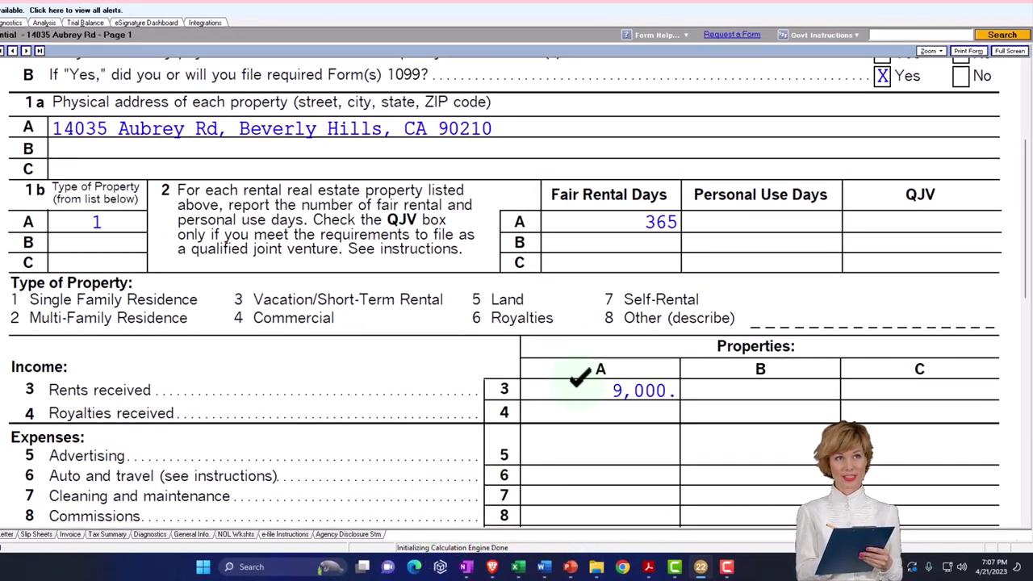
scroll(580, 378, "down", 3)
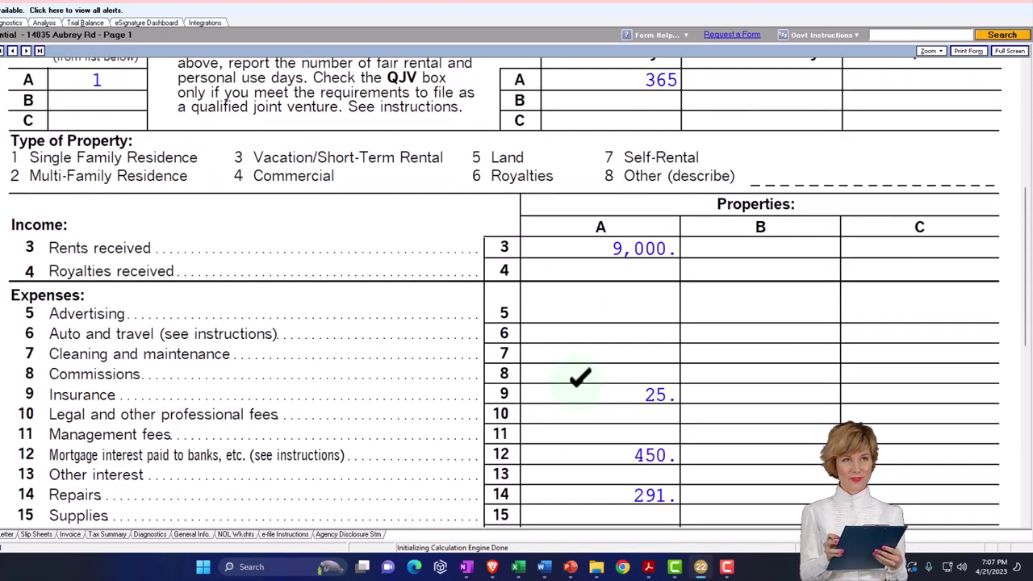
scroll(579, 380, "down", 1)
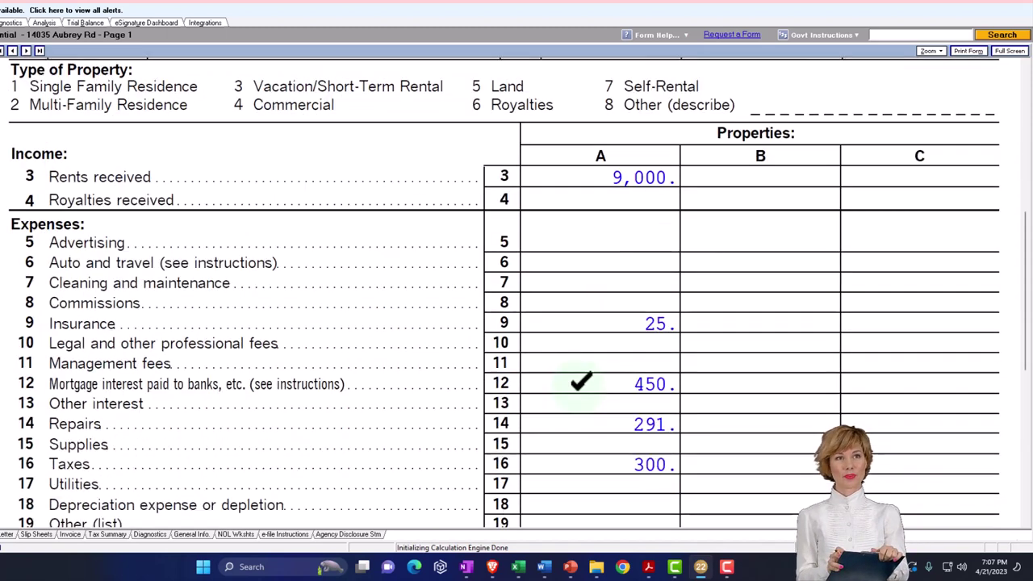
scroll(583, 374, "down", 2)
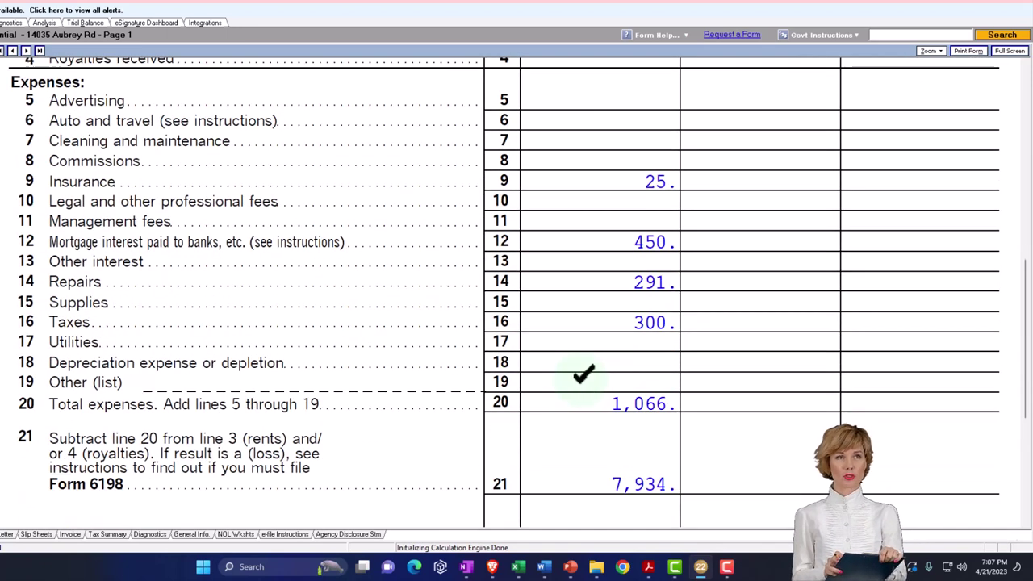
scroll(583, 374, "down", 3)
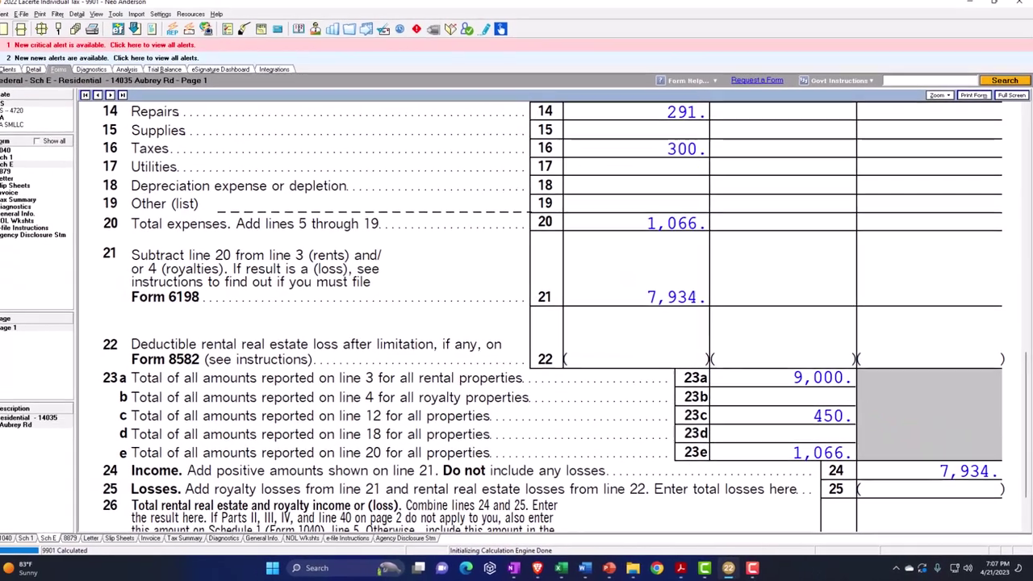
Open Form 1040 page 1 and check how the rental income flows into total income and adjusted gross income
key("alt+Tab")
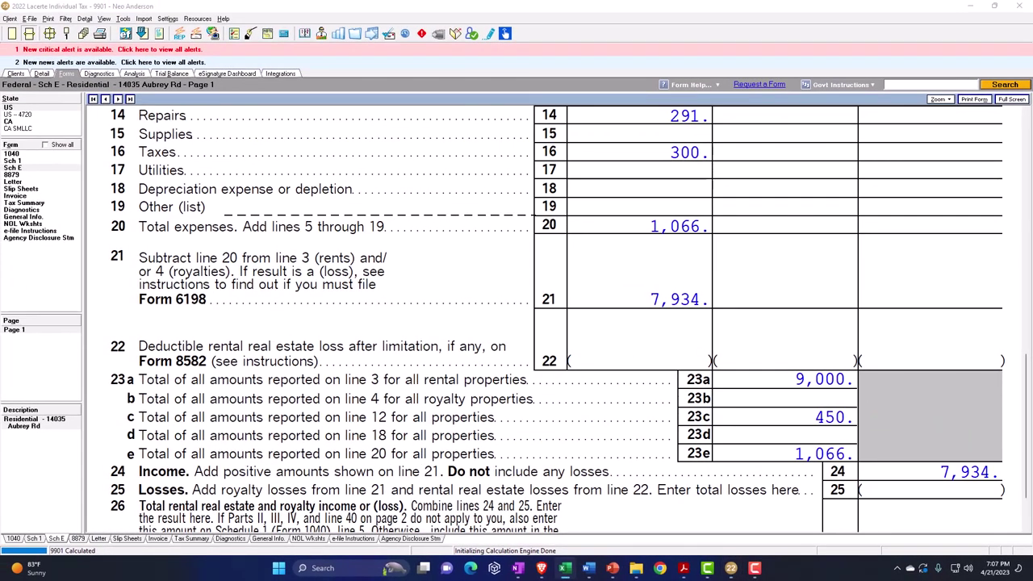
left_click(13, 155)
scroll(447, 290, "down", 10)
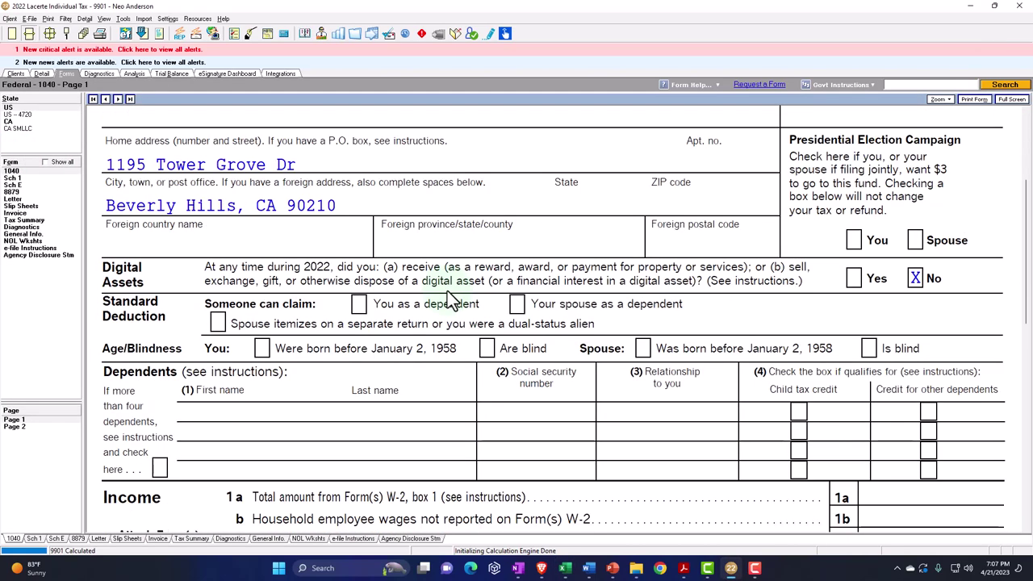
scroll(450, 298, "down", 3)
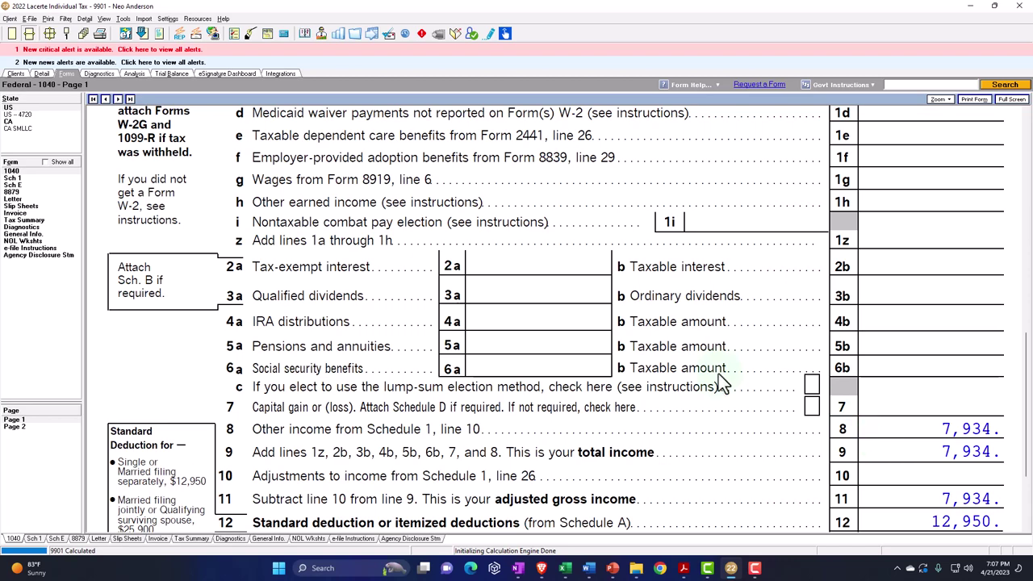
Enter 1,350 as home mortgage interest and points on Form 1098 in the Interest section of Itemized Deductions (Sch. A)
left_click(36, 77)
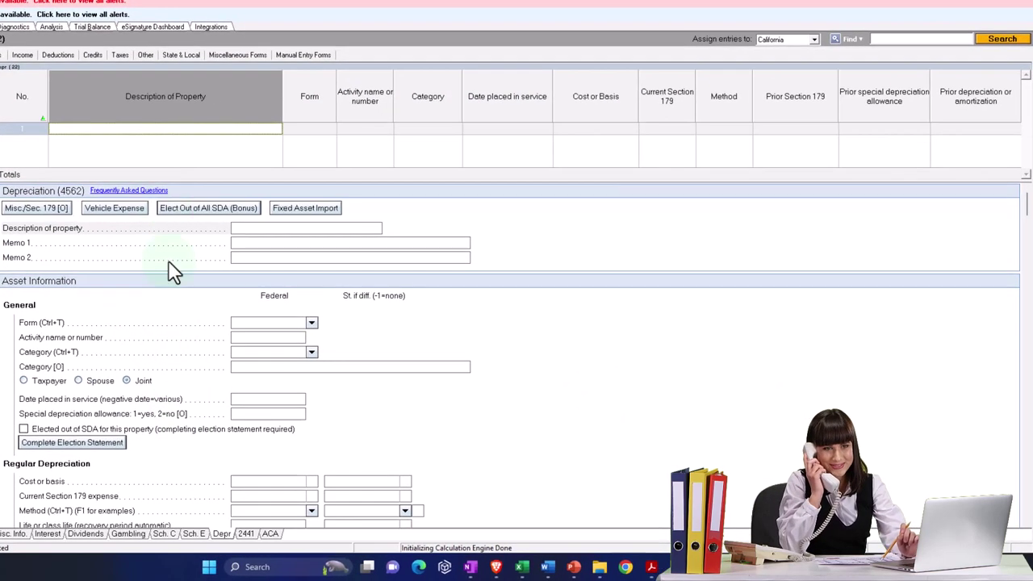
left_click(48, 57)
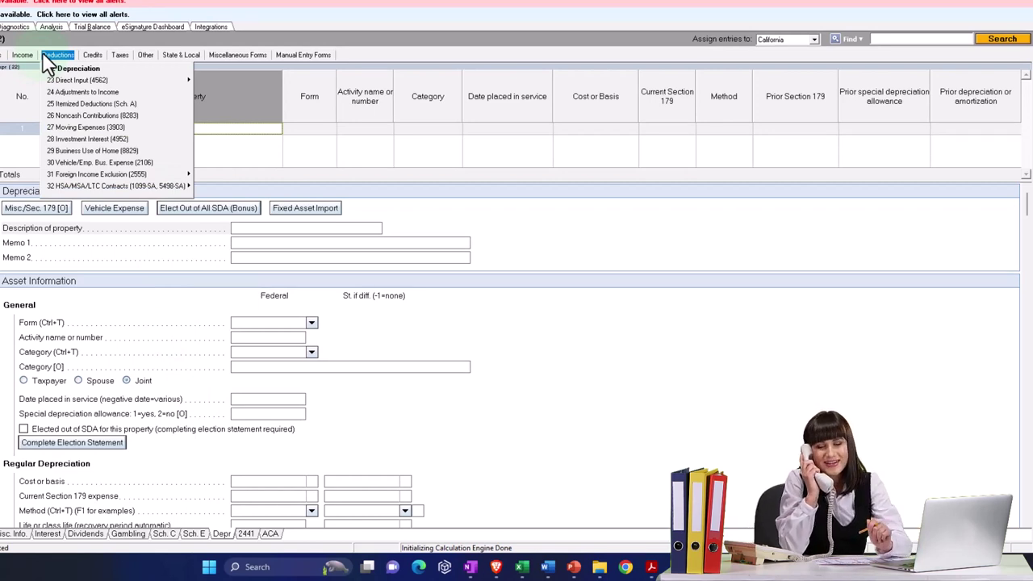
left_click(97, 106)
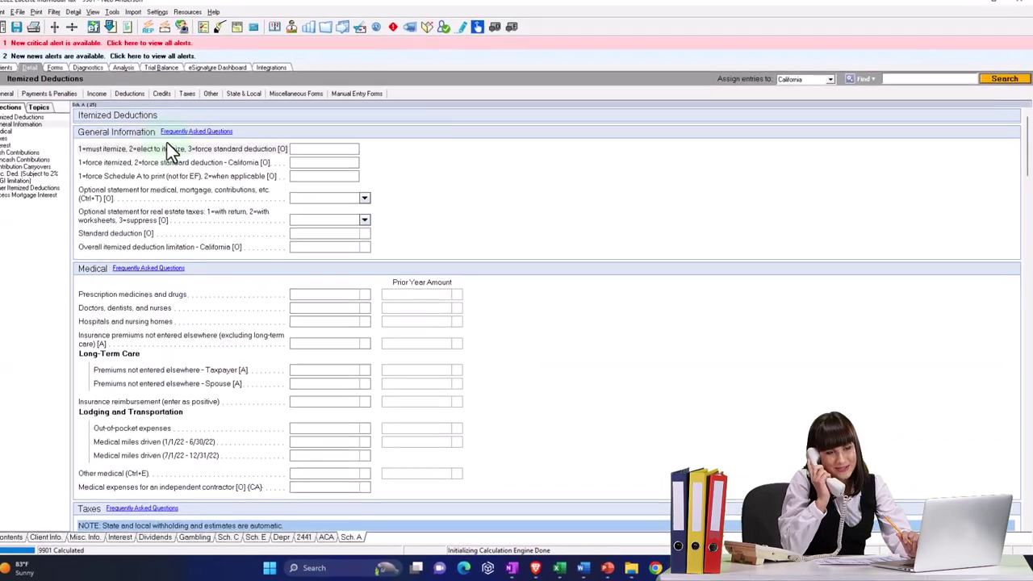
left_click(19, 151)
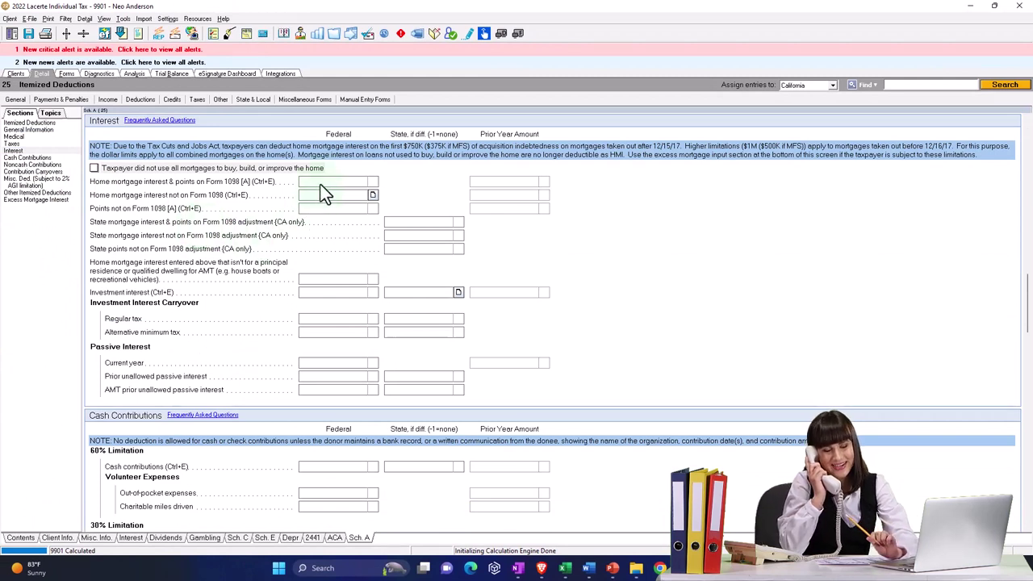
key("Tab")
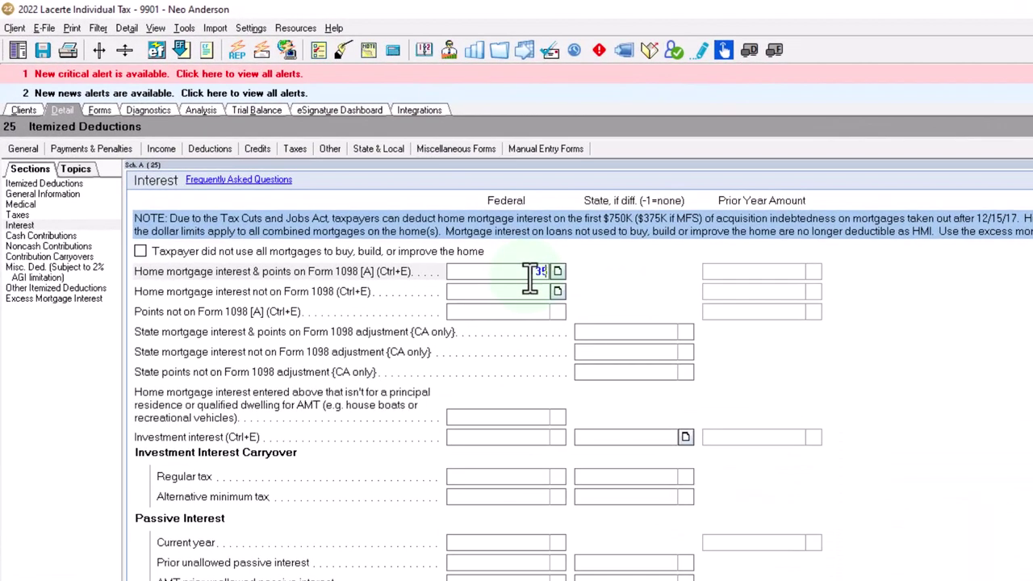
type("0")
key("Tab")
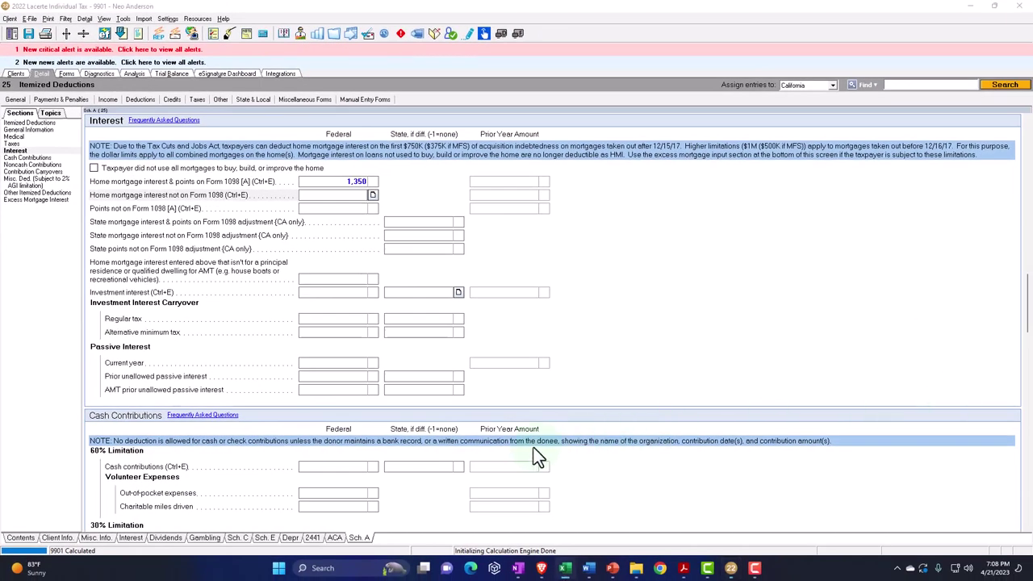
Enter 900 as principal residence real estate taxes in the Taxes section of Itemized Deductions
scroll(534, 457, "up", 8)
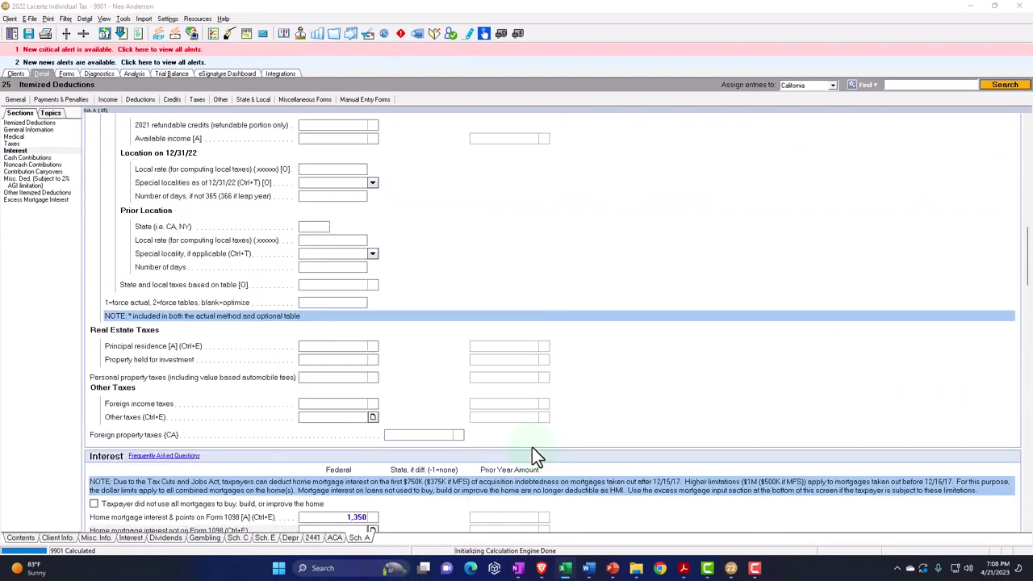
scroll(531, 450, "up", 15)
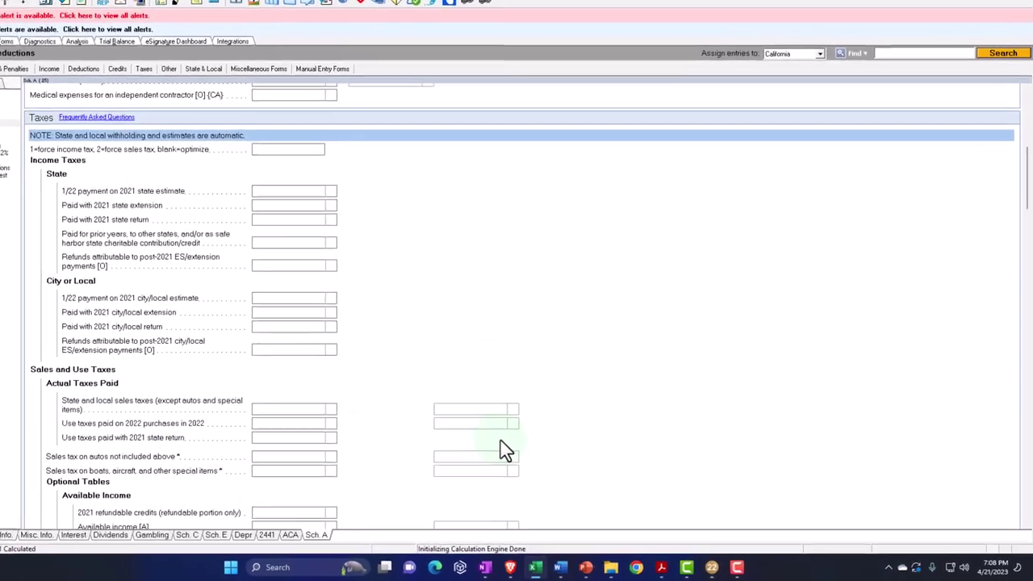
scroll(452, 447, "down", 3)
scroll(434, 451, "down", 2)
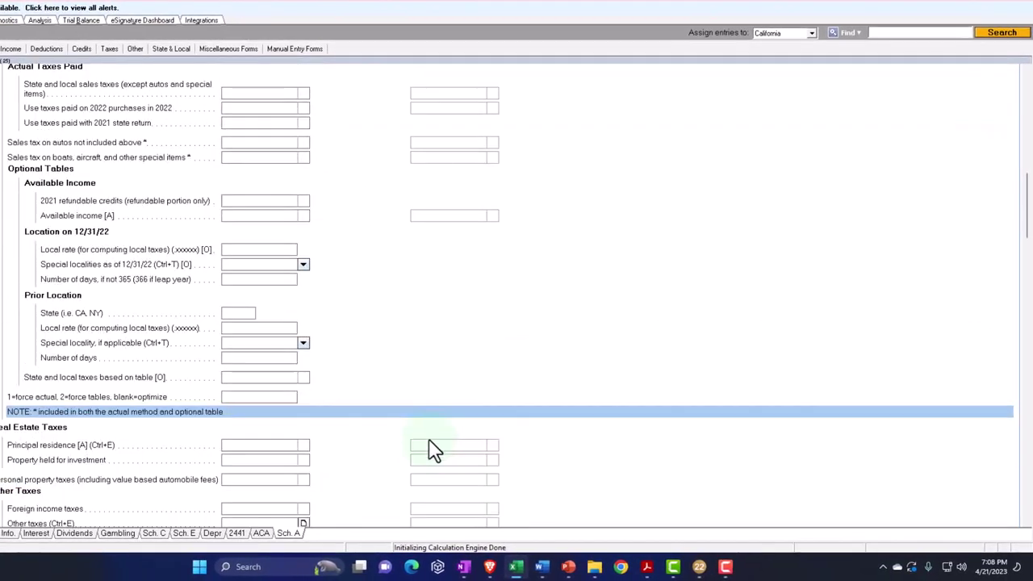
left_click(274, 446)
type("9")
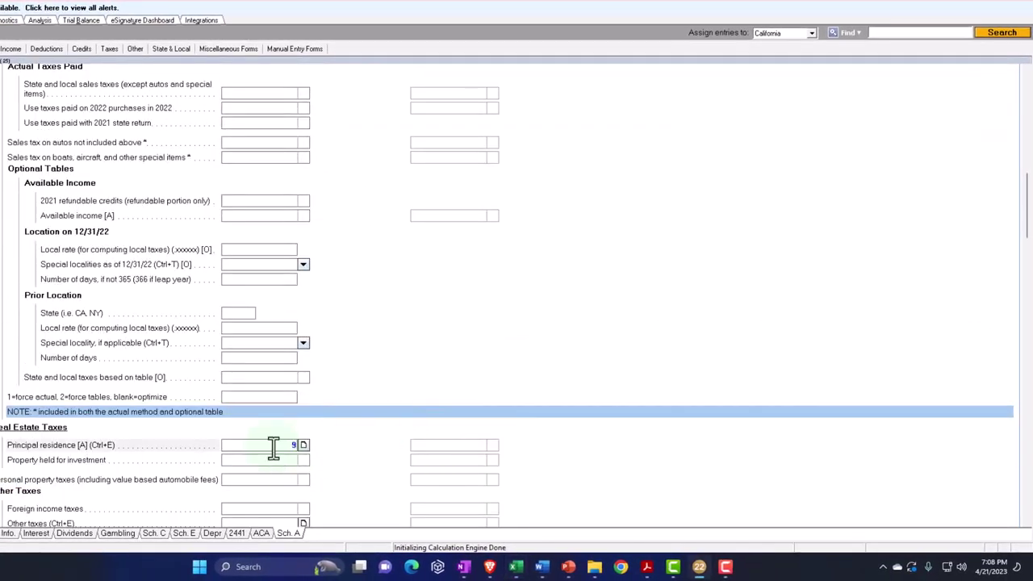
type("00")
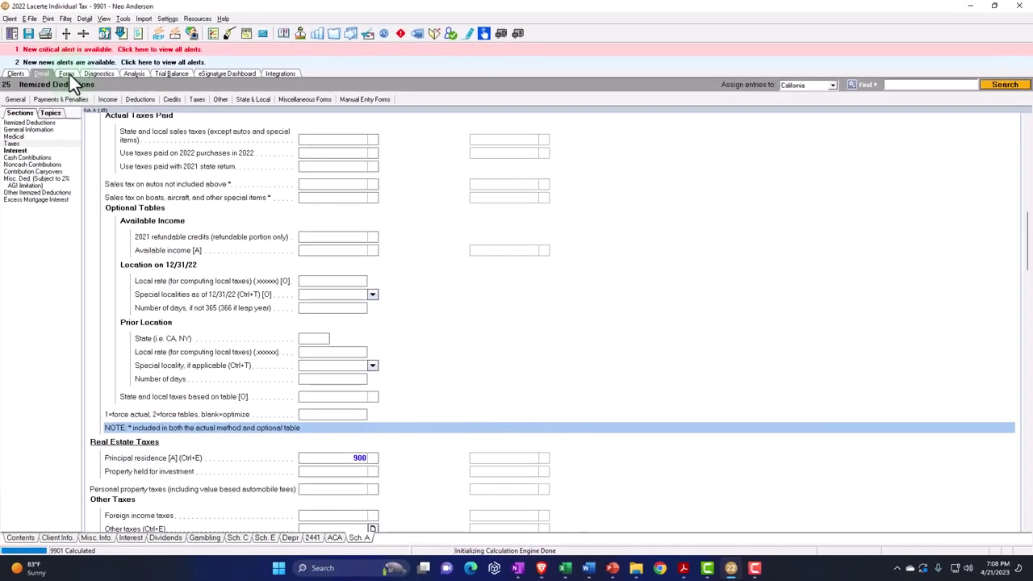
Review Form 1040 and Schedule A, checking the taxes paid, mortgage interest and total itemized deductions
left_click(68, 75)
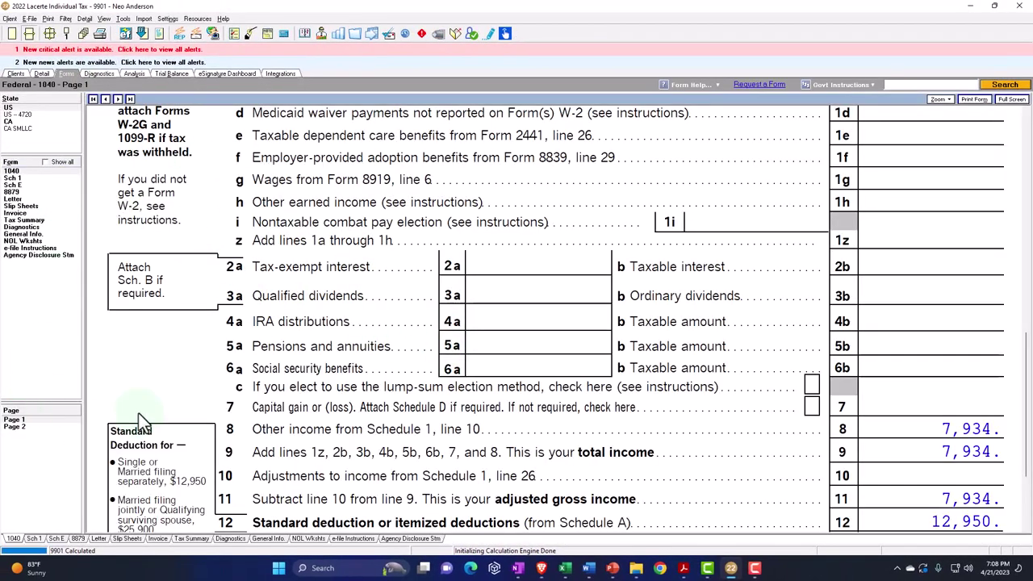
scroll(623, 378, "down", 10)
scroll(625, 387, "down", 3)
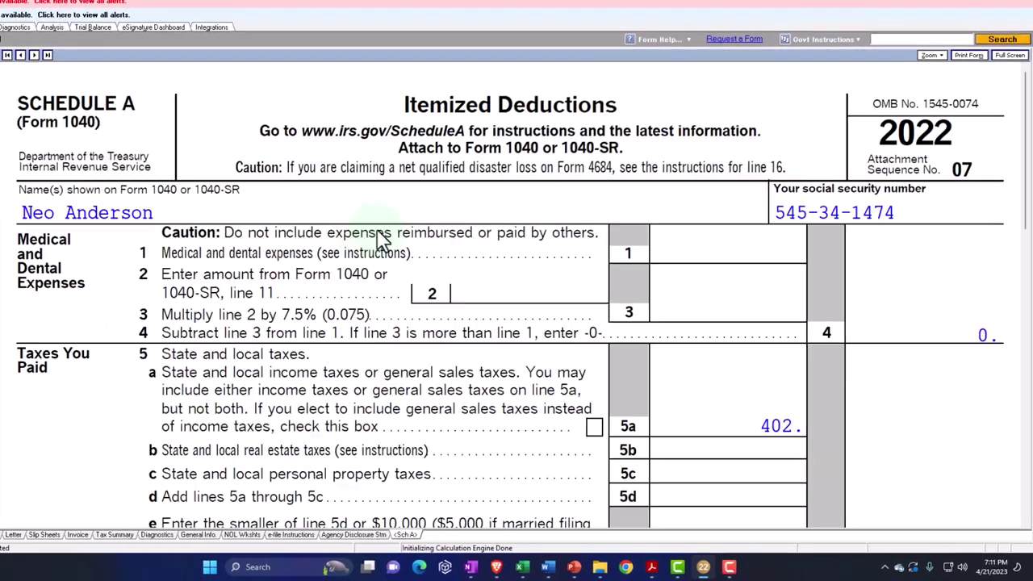
scroll(468, 262, "down", 5)
scroll(630, 250, "down", 10)
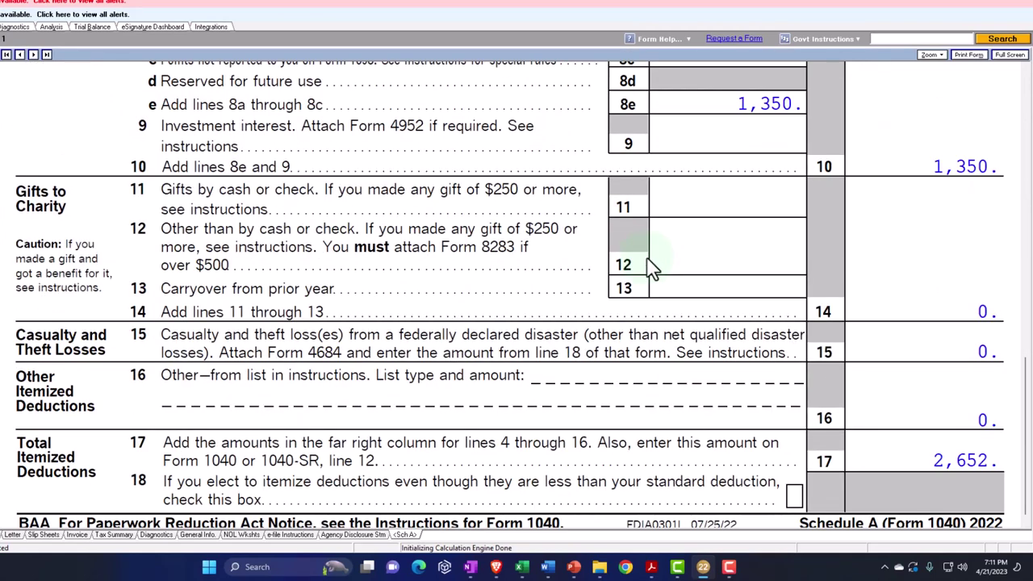
scroll(652, 269, "up", 5)
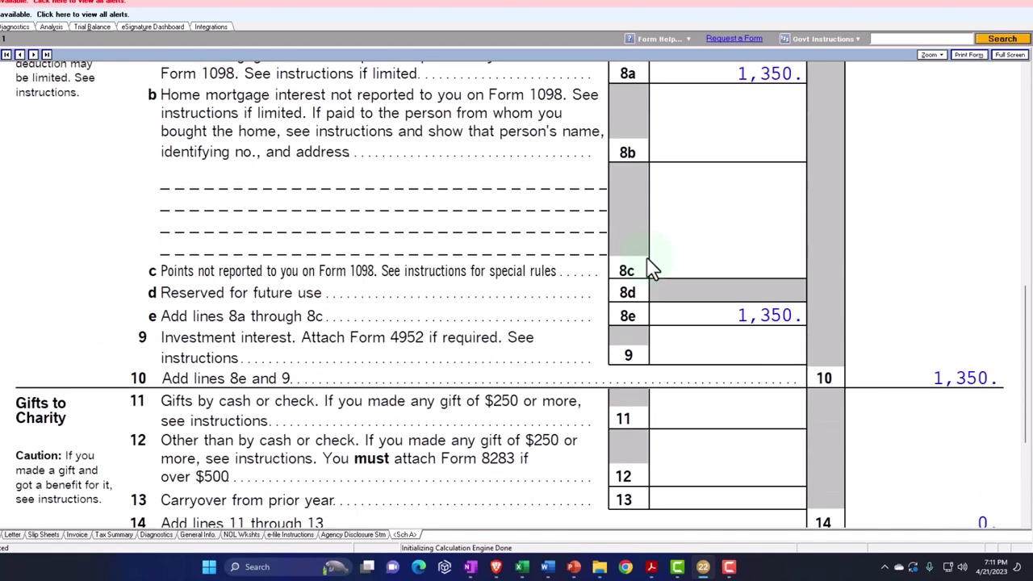
scroll(652, 269, "up", 2)
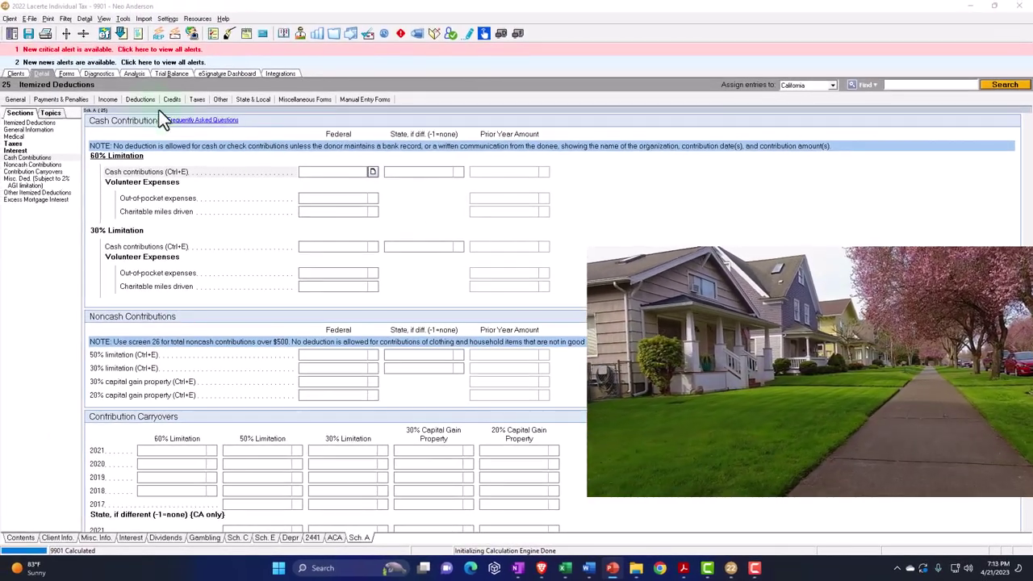
Open the Depreciation (4562) input screen and review the Land asset's regular depreciation entries
left_click(106, 100)
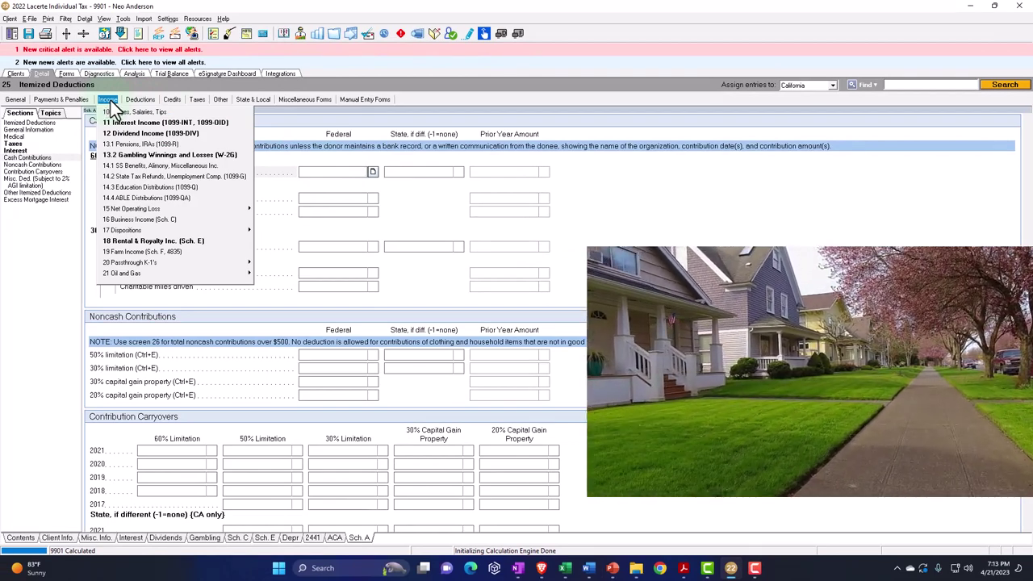
left_click(130, 98)
left_click(130, 99)
left_click(138, 111)
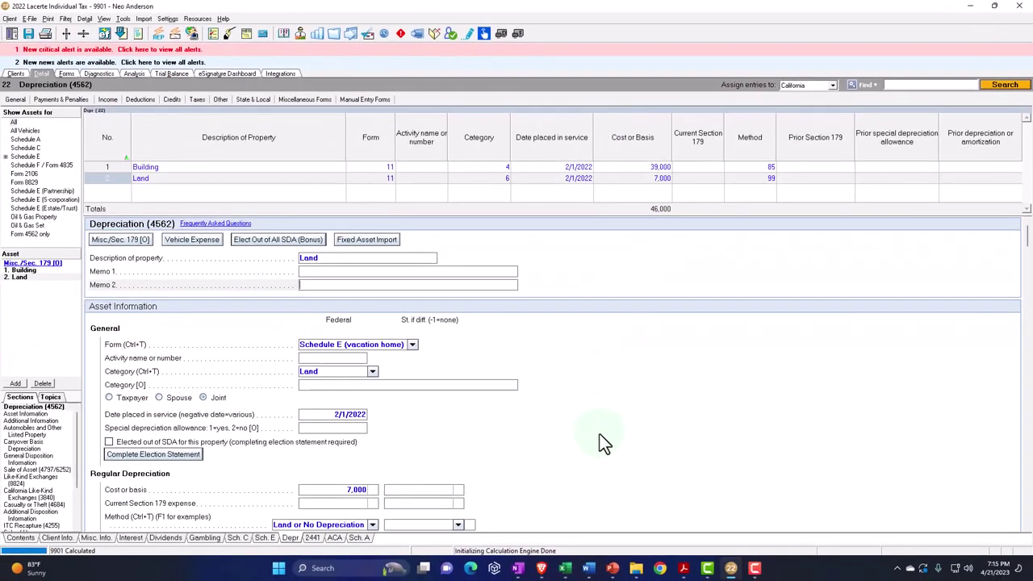
scroll(600, 436, "down", 4)
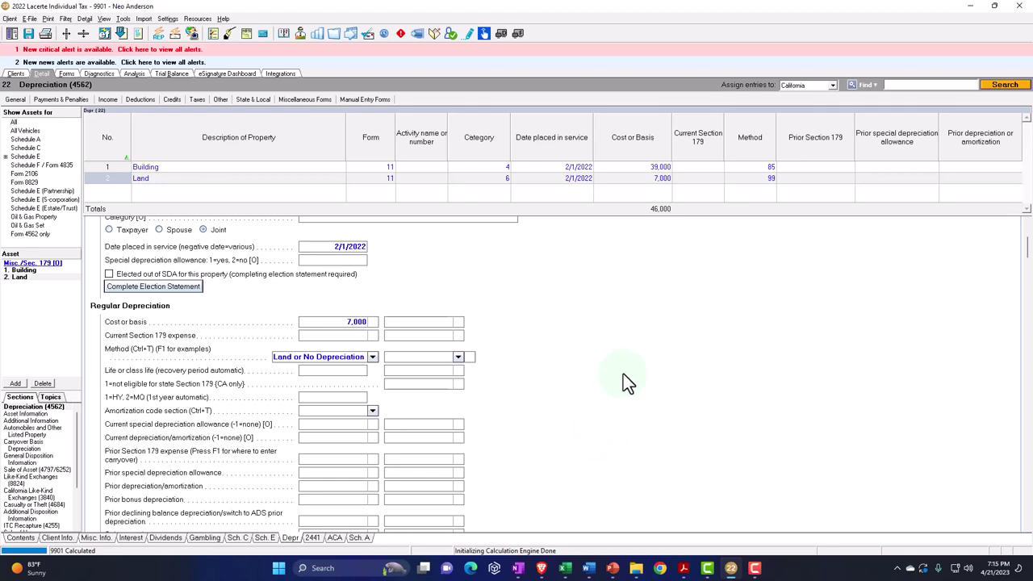
Review the 2022 summary and regular federal depreciation schedules and the 2023 schedule for the Building and Land assets
scroll(623, 373, "down", 5)
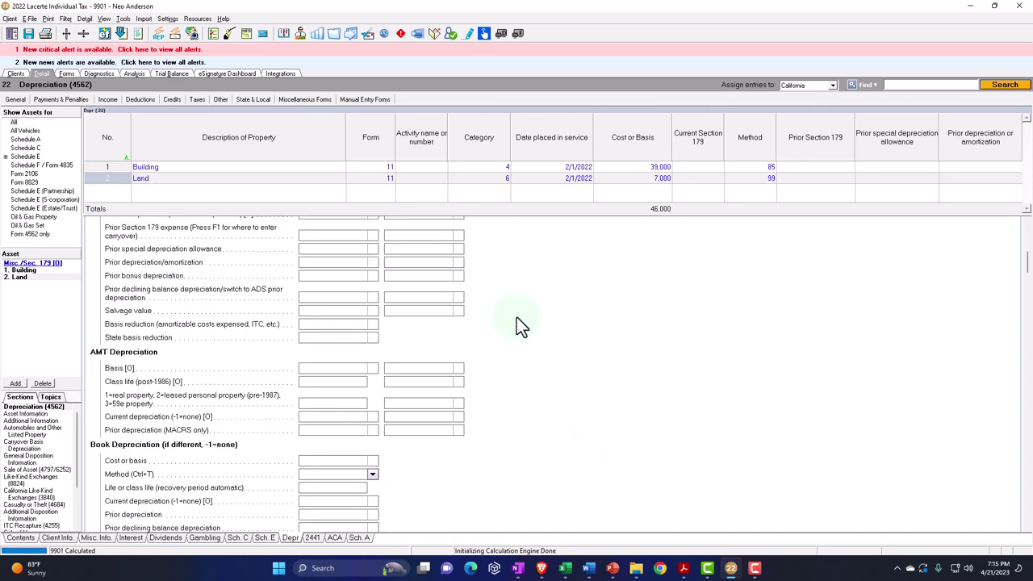
left_click(71, 75)
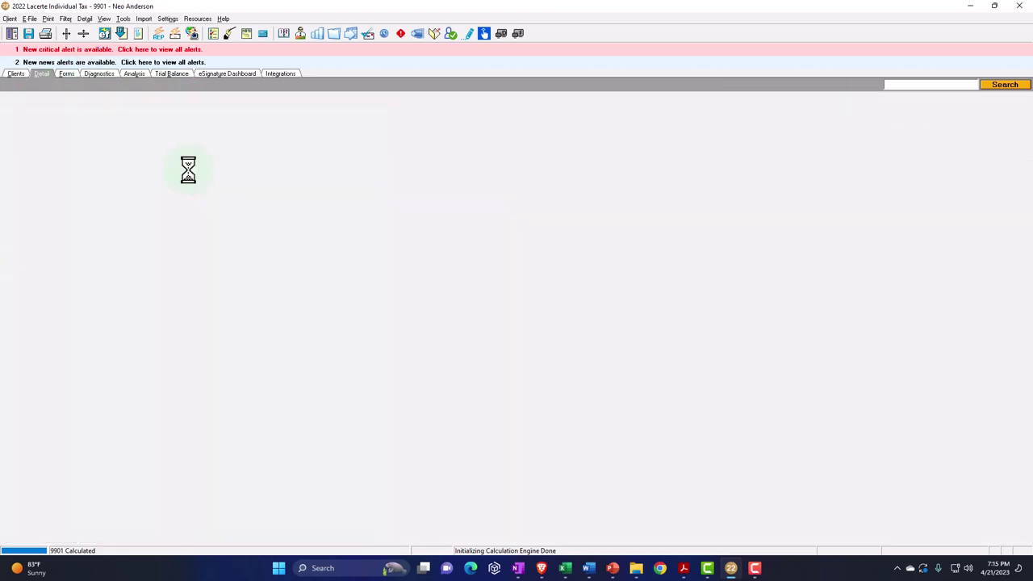
left_click(44, 162)
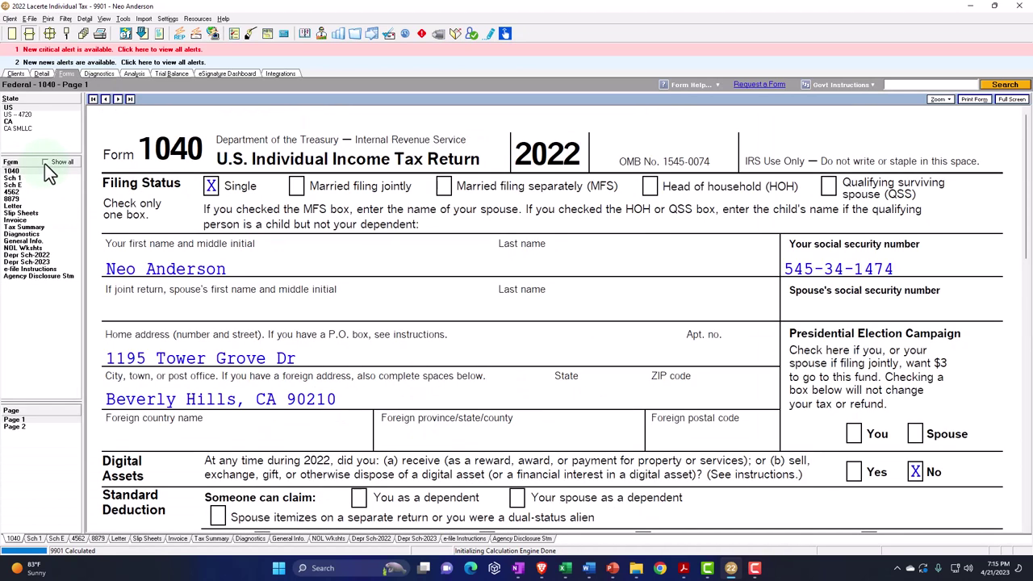
left_click(33, 237)
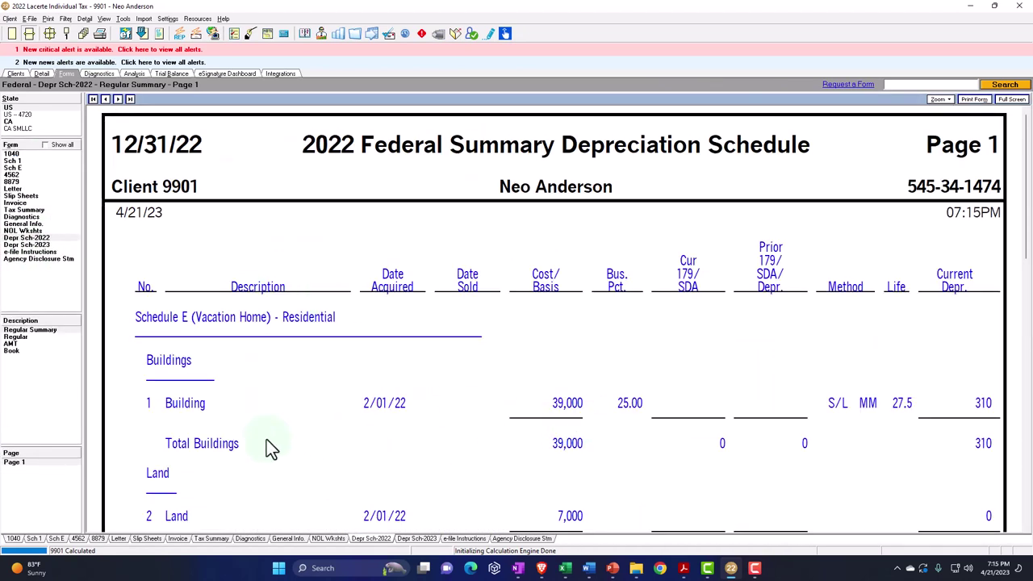
left_click(24, 337)
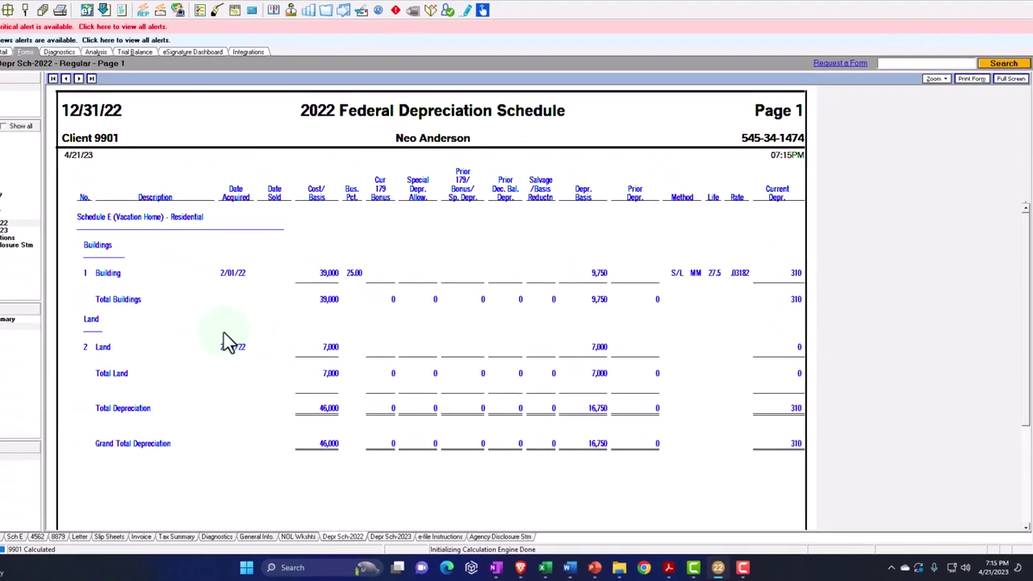
left_click(31, 245)
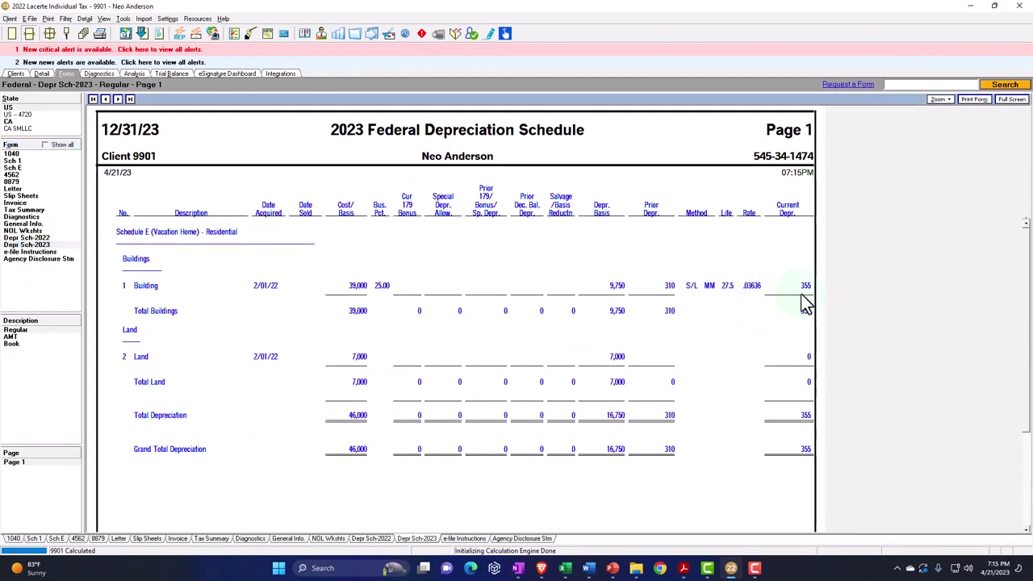
left_click(767, 294)
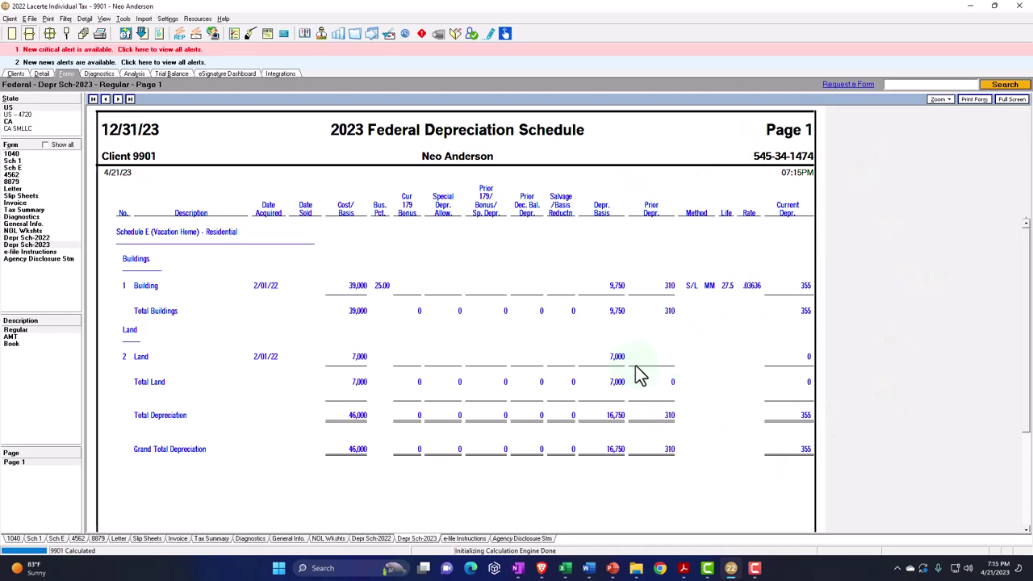
Check the expenses and net income on Schedule E, and compare them with the Rental column of the allocation worksheet in Excel
left_click(32, 168)
scroll(475, 296, "down", 10)
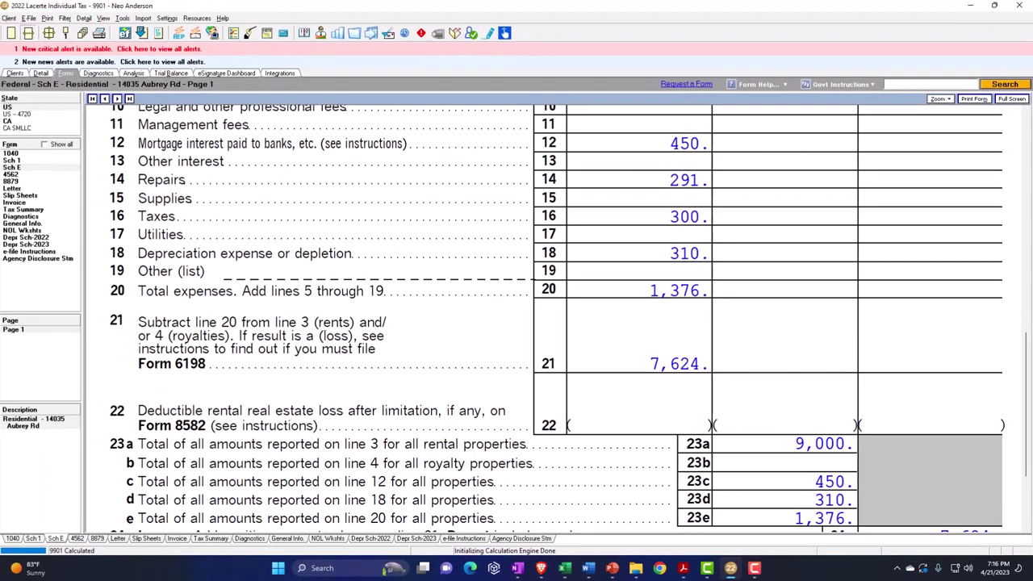
left_click(537, 568)
left_click_drag(419, 37, 432, 7)
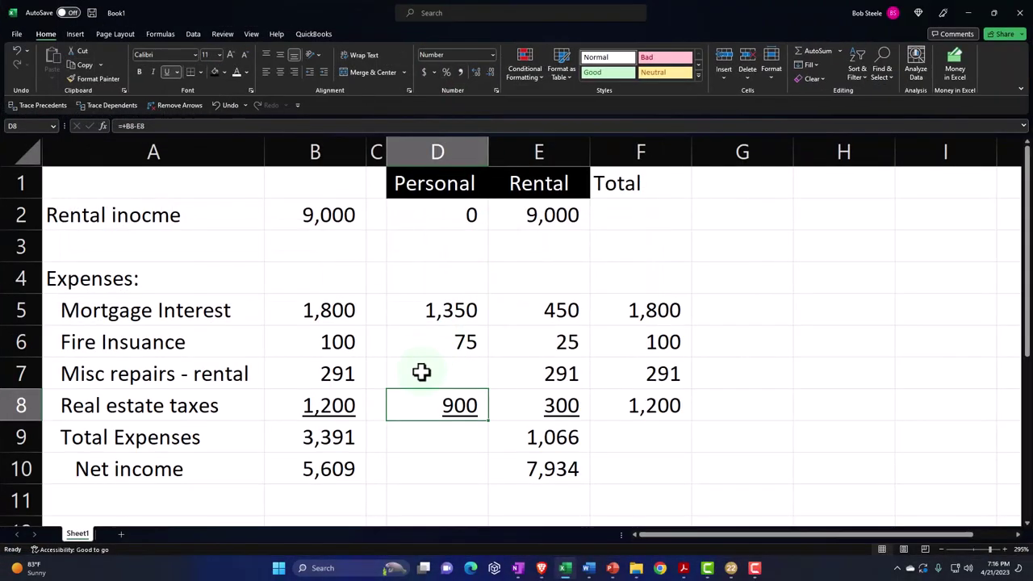
left_click(368, 396)
scroll(367, 394, "down", 1)
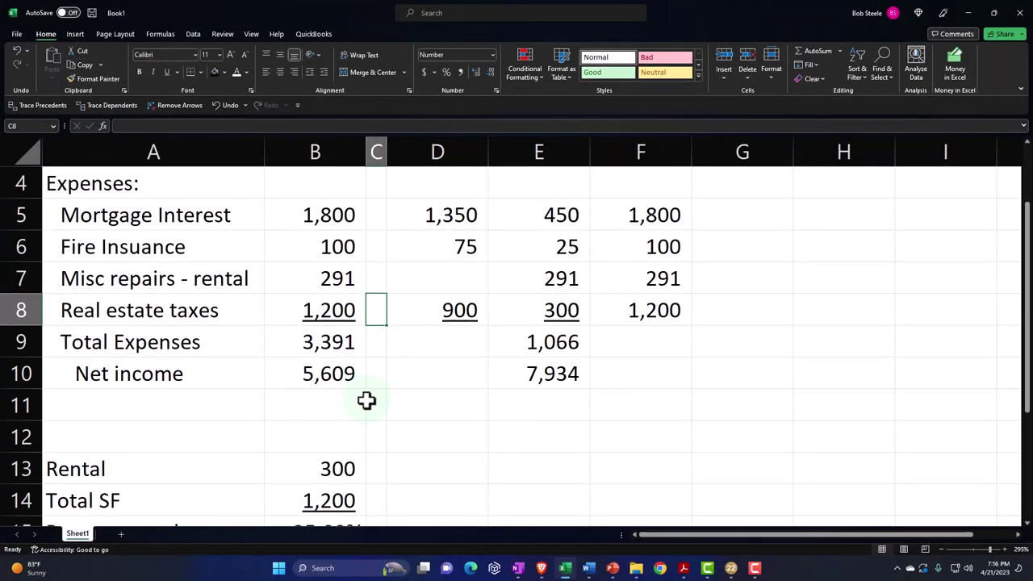
scroll(363, 404, "up", 1)
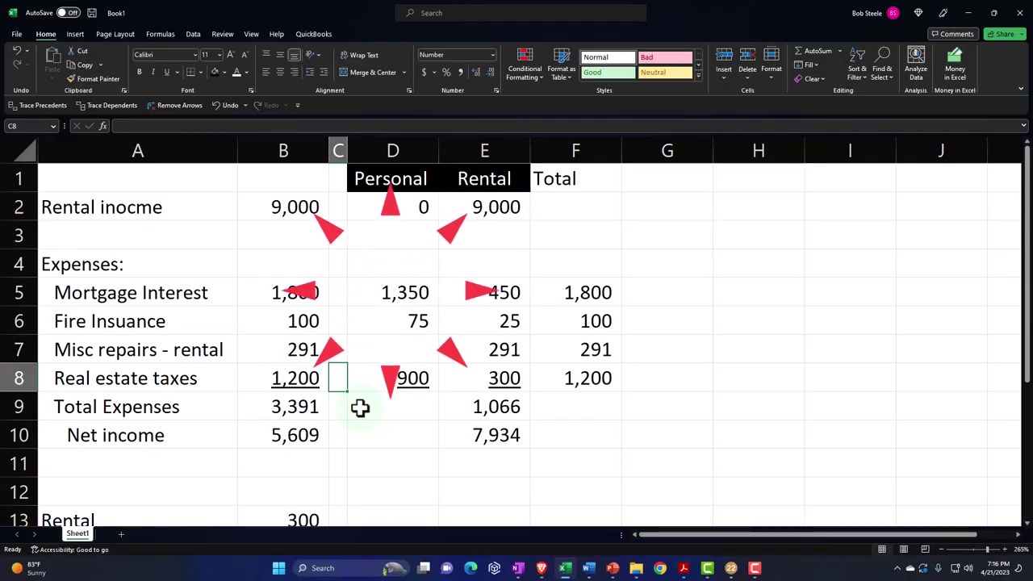
left_click(461, 433)
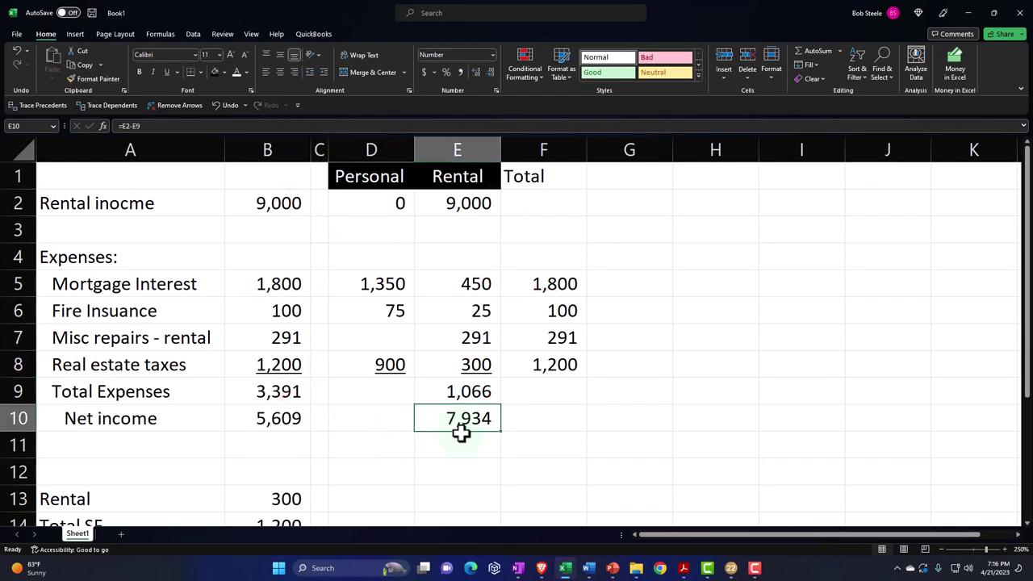
left_click(467, 448)
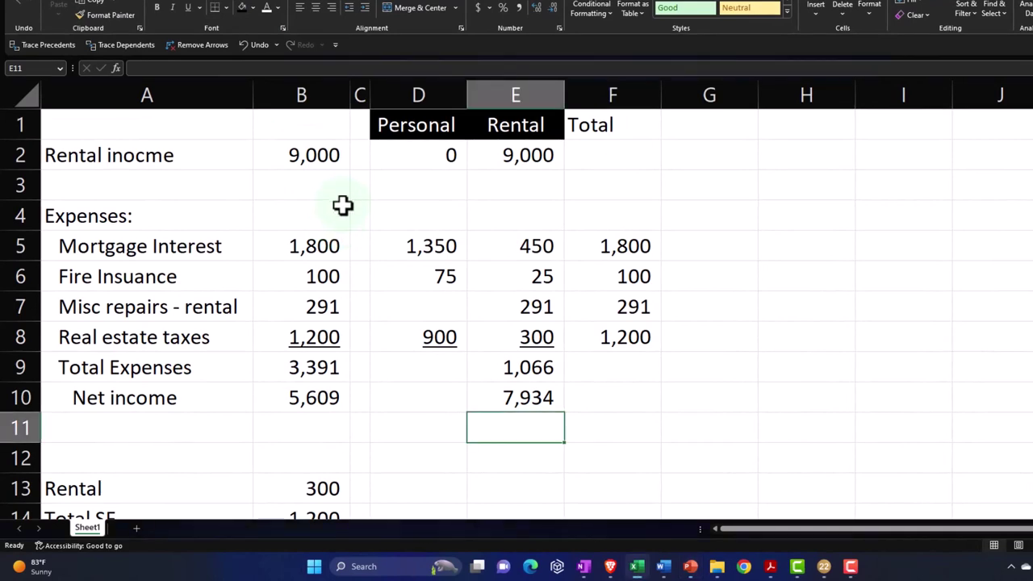
Delete the Total column (column F) from the allocation worksheet
left_click(611, 94)
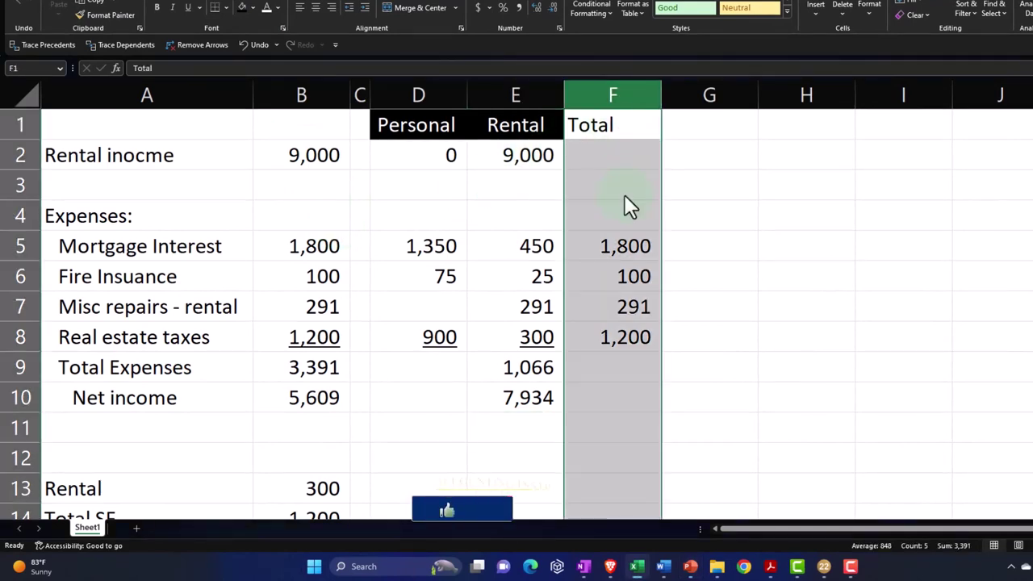
right_click(625, 195)
left_click(659, 334)
left_click(345, 288)
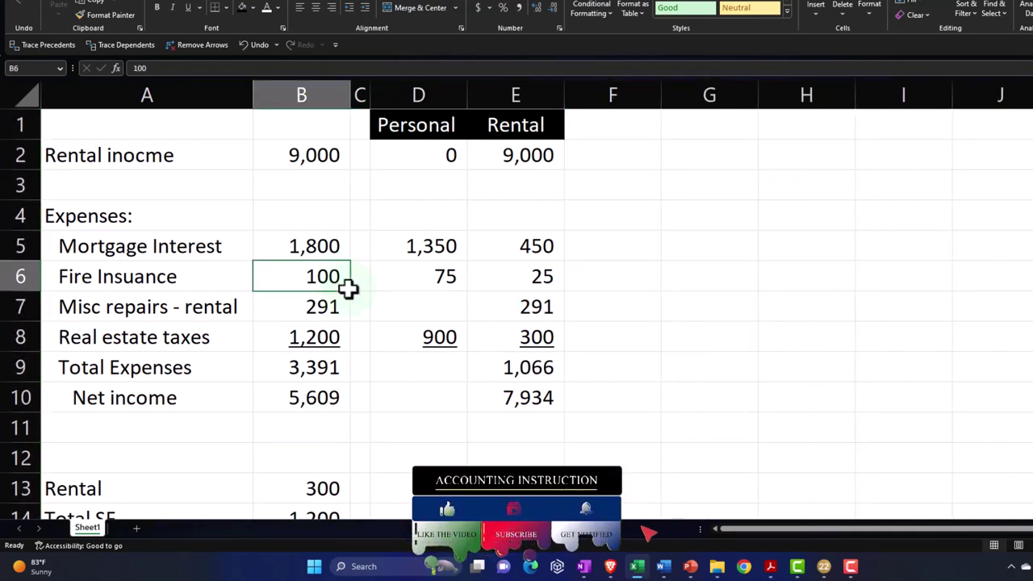
left_click(313, 289)
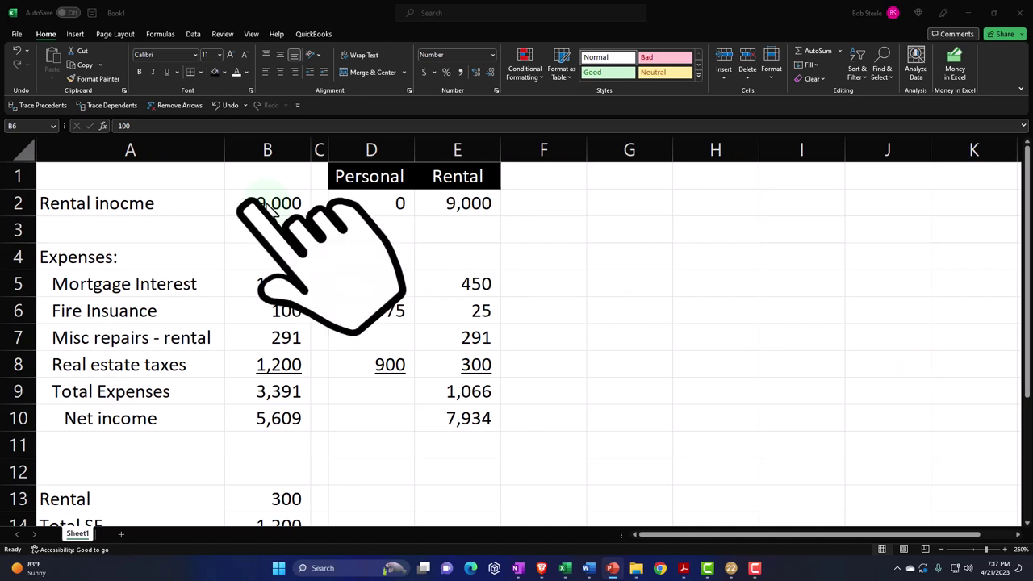
Correct the misspelled label in cell A2 to "Rental income"
left_click(167, 204)
double_click(173, 198)
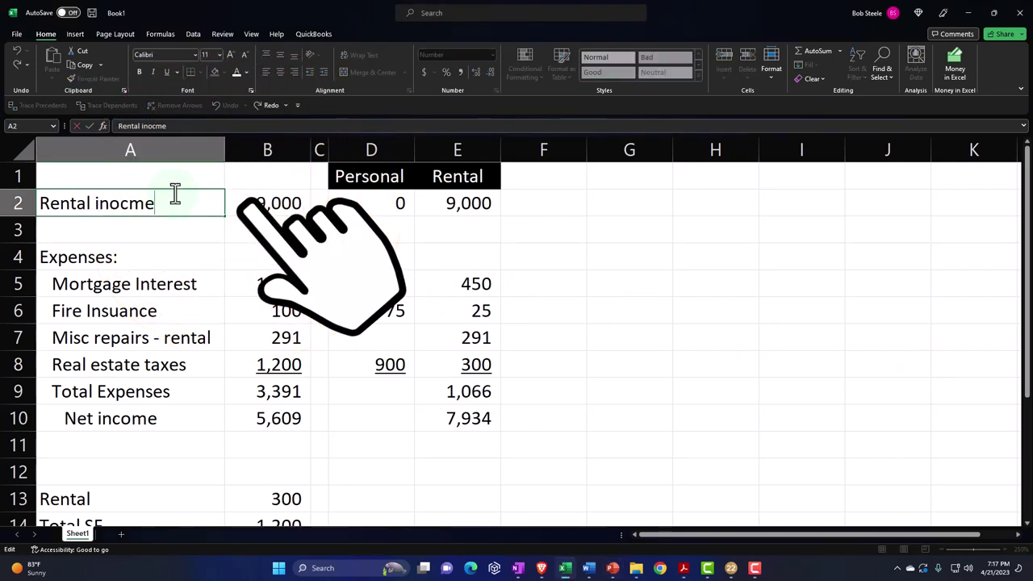
key("BackSpace")
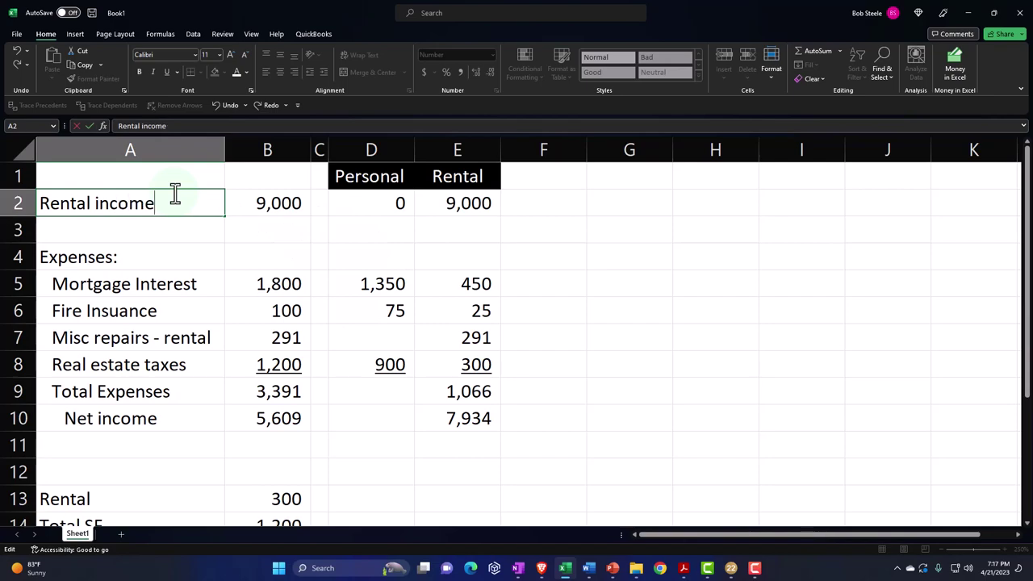
key("Return")
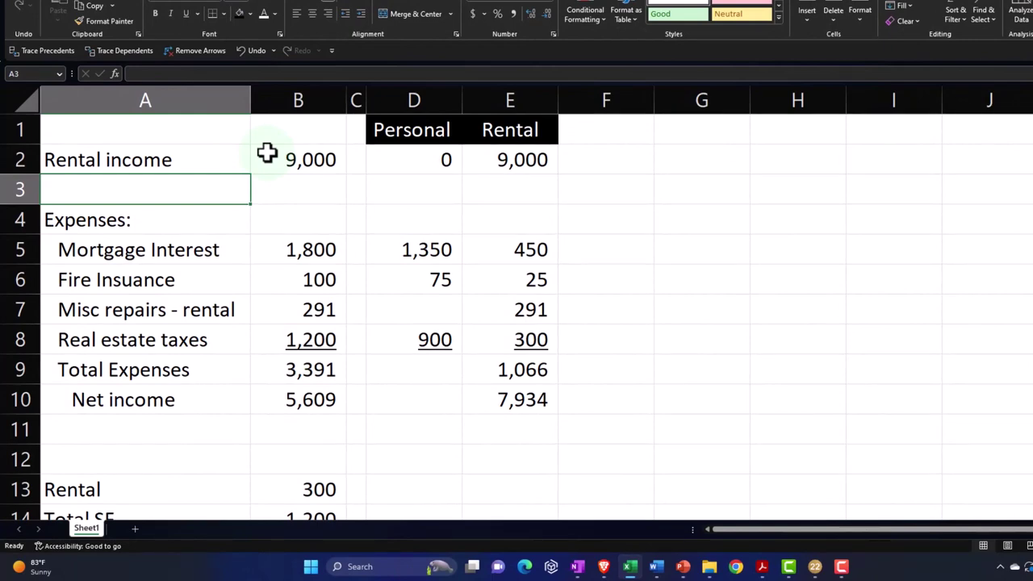
Replace the rental income formula in cell B2 with =750*11
left_click(313, 161)
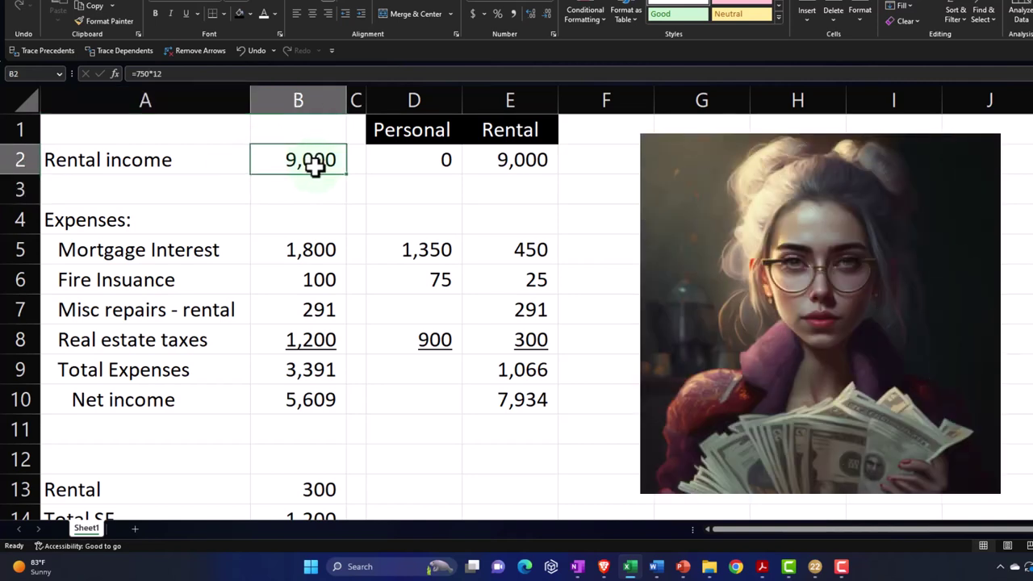
type("=")
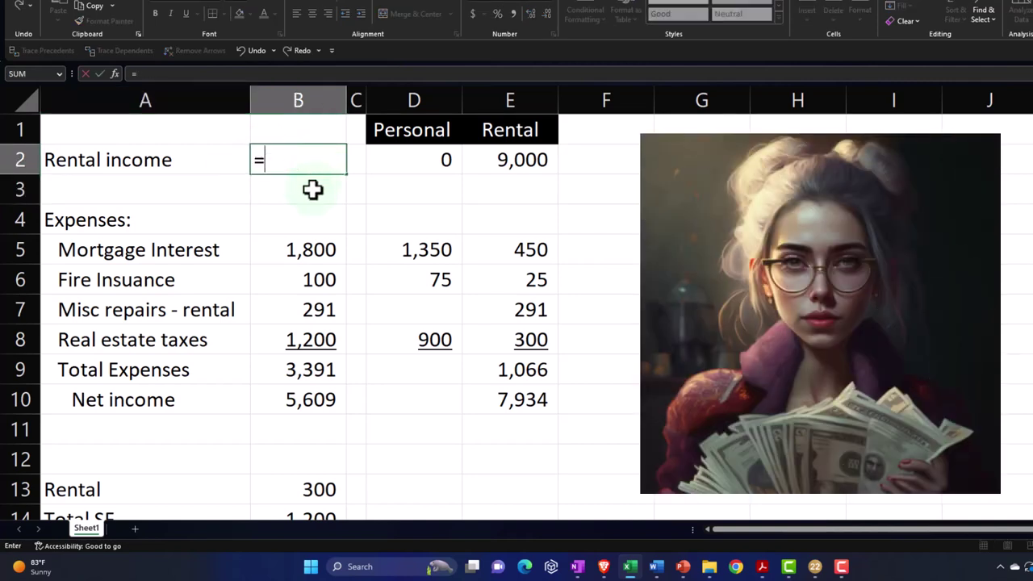
type("750*11")
key("Return")
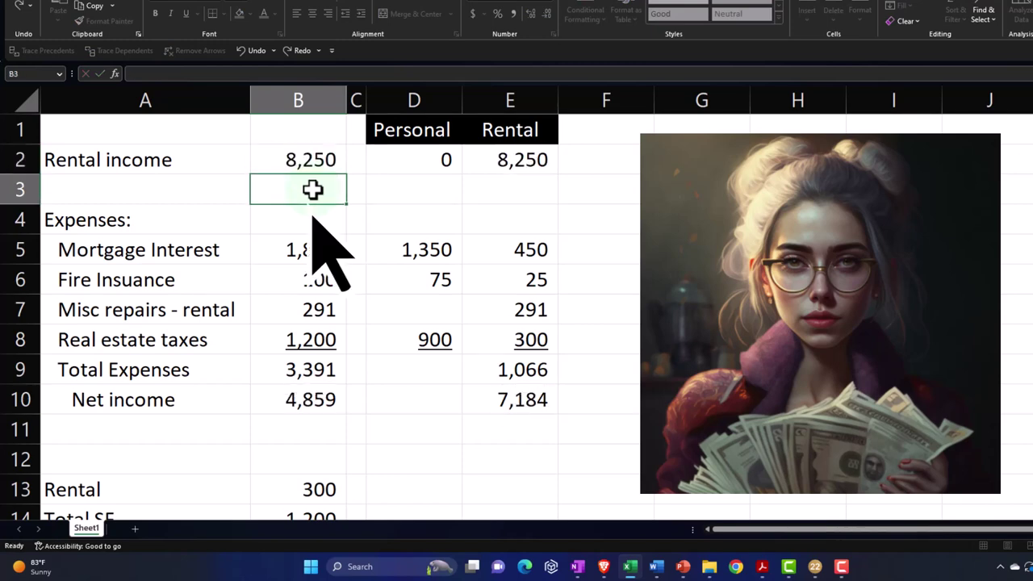
left_click(312, 190)
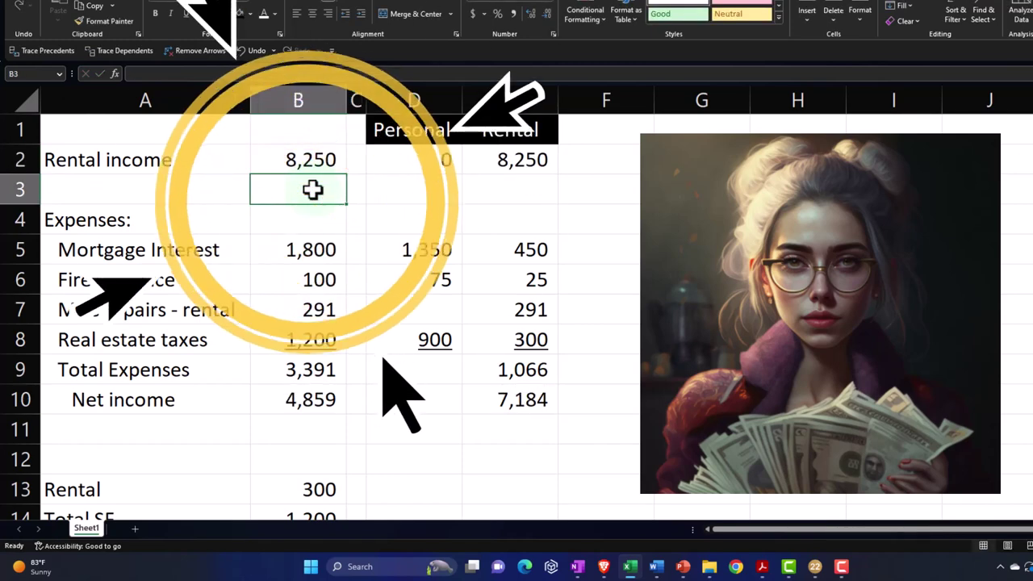
Clear the Personal and Rental allocation amounts in D2:E10, keeping the column headings
key("Down")
key("Down")
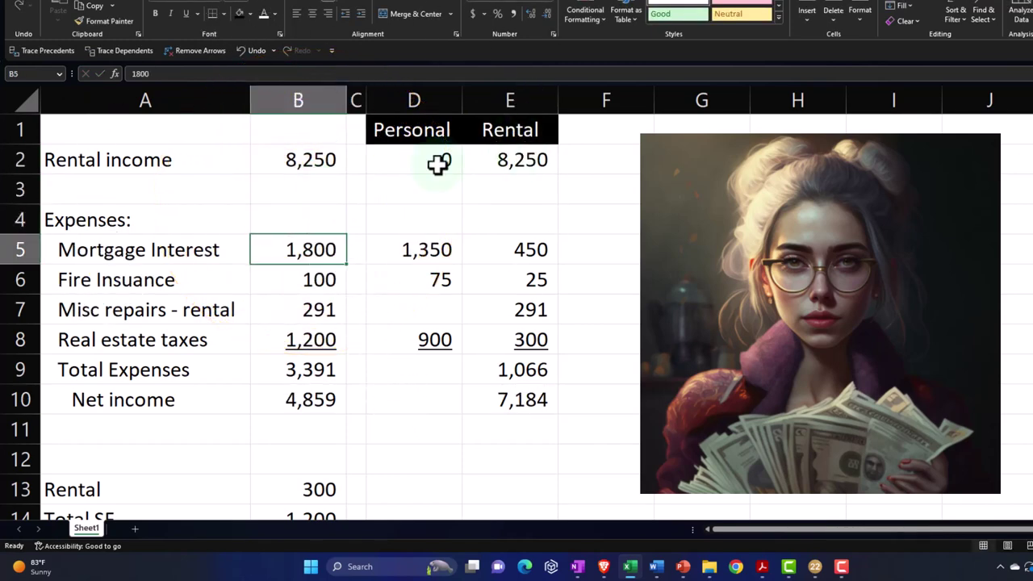
left_click_drag(406, 159, 506, 397)
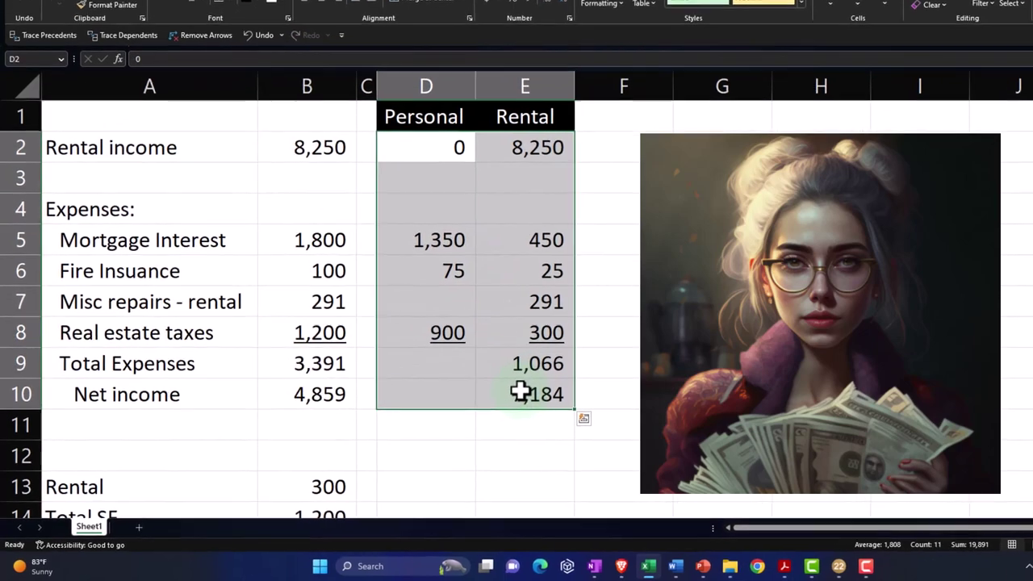
key("Delete")
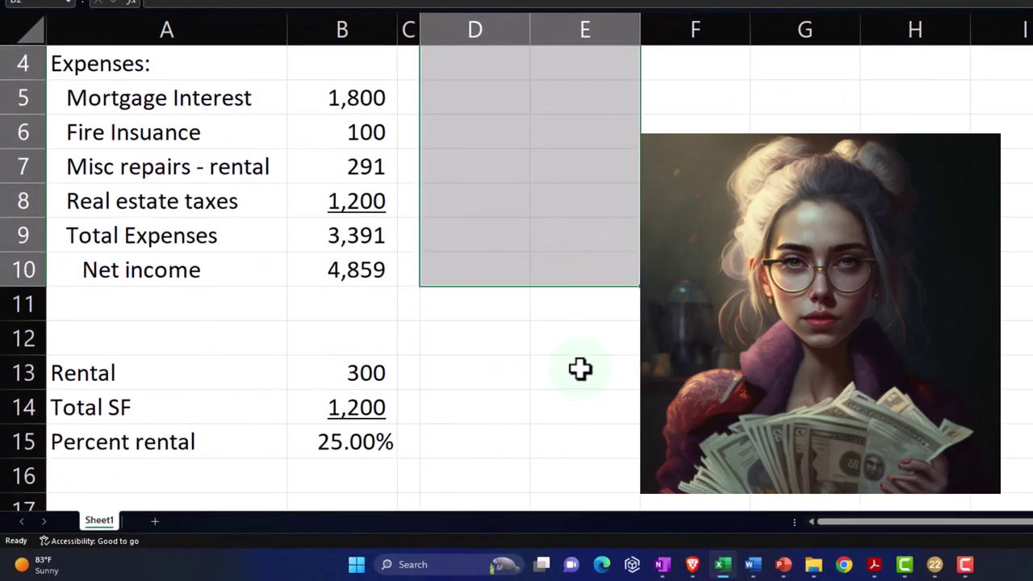
Extend the "Rental" label in cell A13 to "Rental 11"
left_click(163, 373)
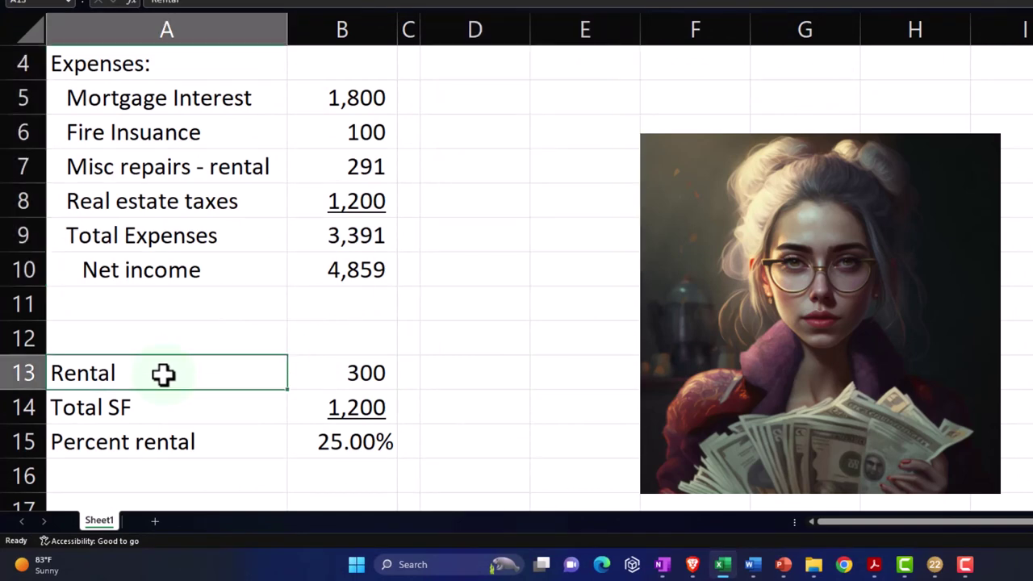
double_click(164, 372)
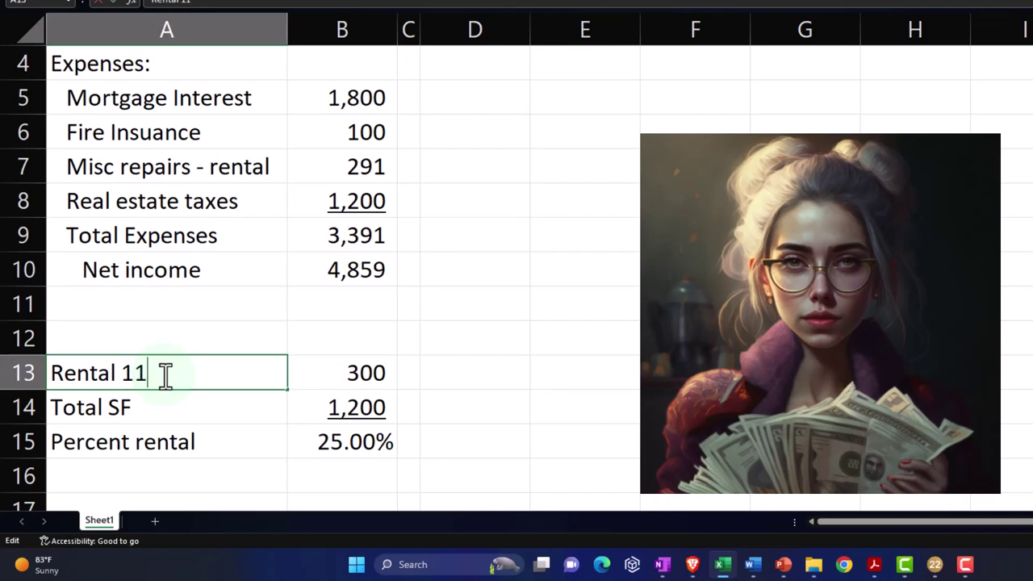
key("Return")
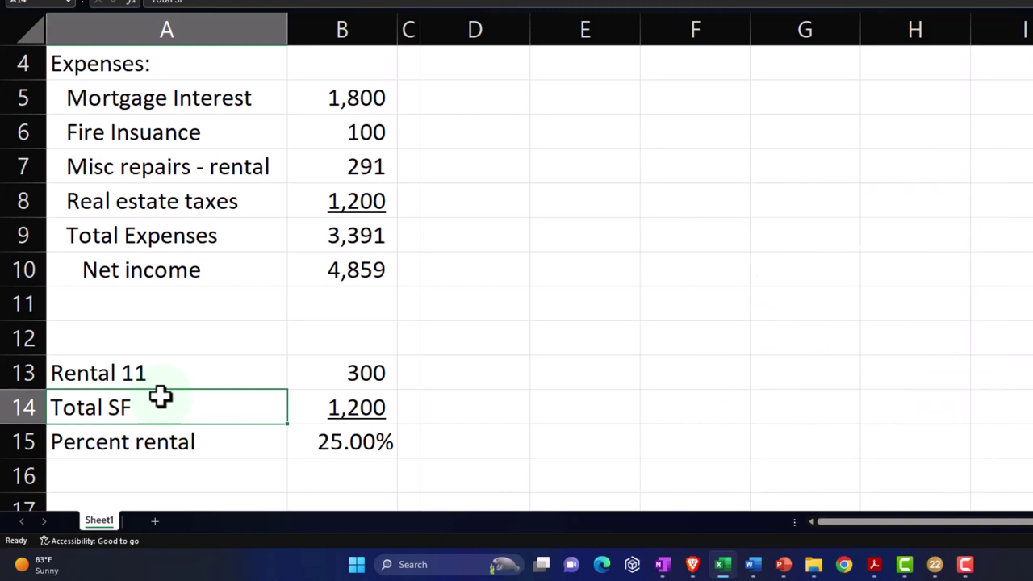
Replace the "Total SF" label in cell A14 with "Months for personal"
type("Months for")
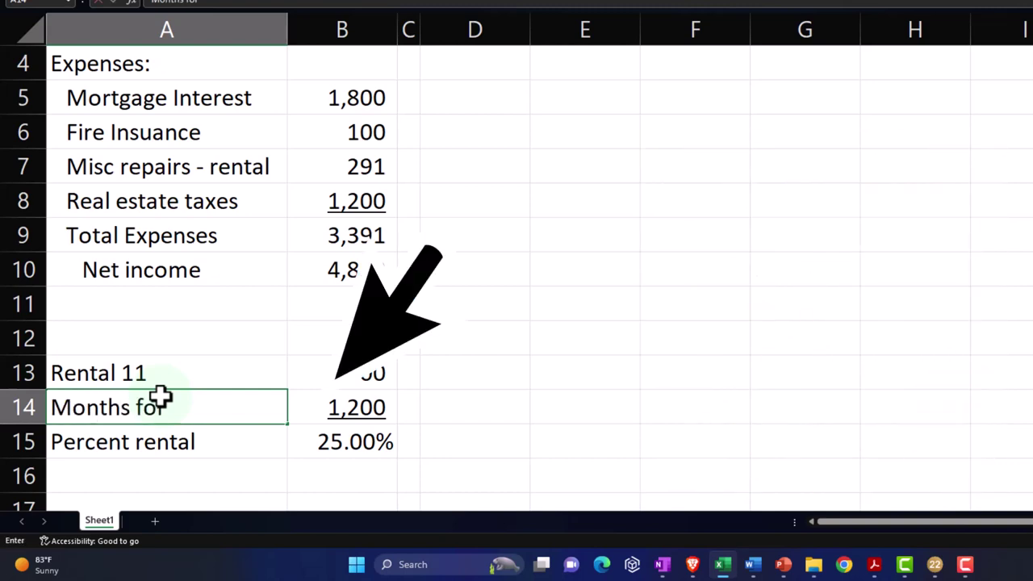
type(" personal")
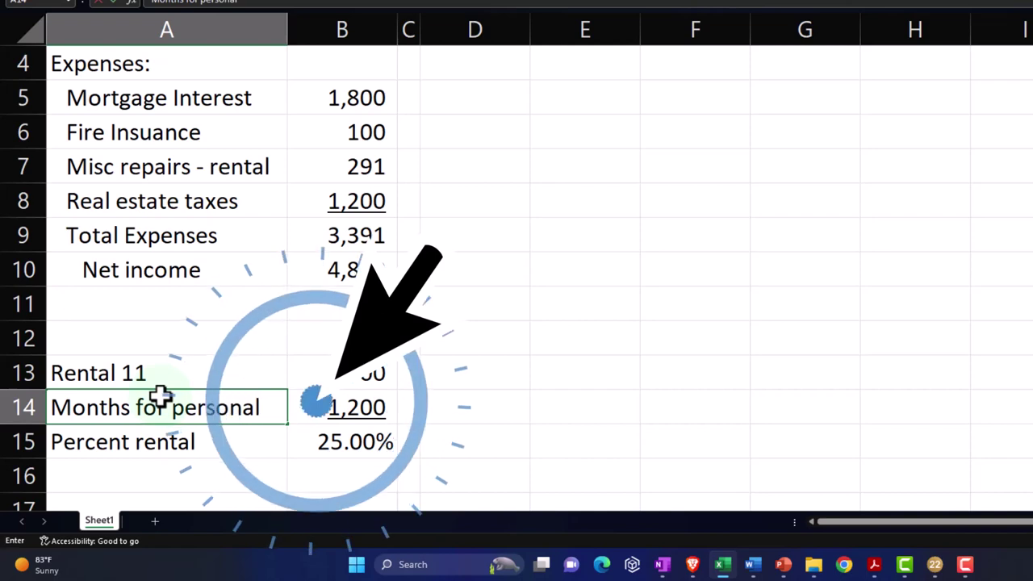
key("Return")
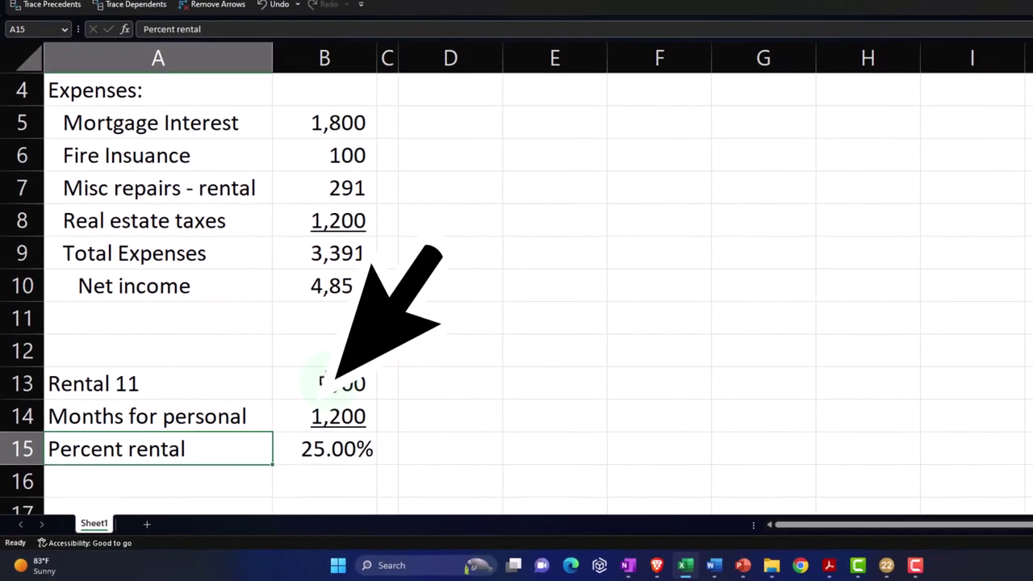
Enter 11 in cell B13 and change its label in A13 to "Months for rental"
left_click(348, 371)
type("11")
key("Return")
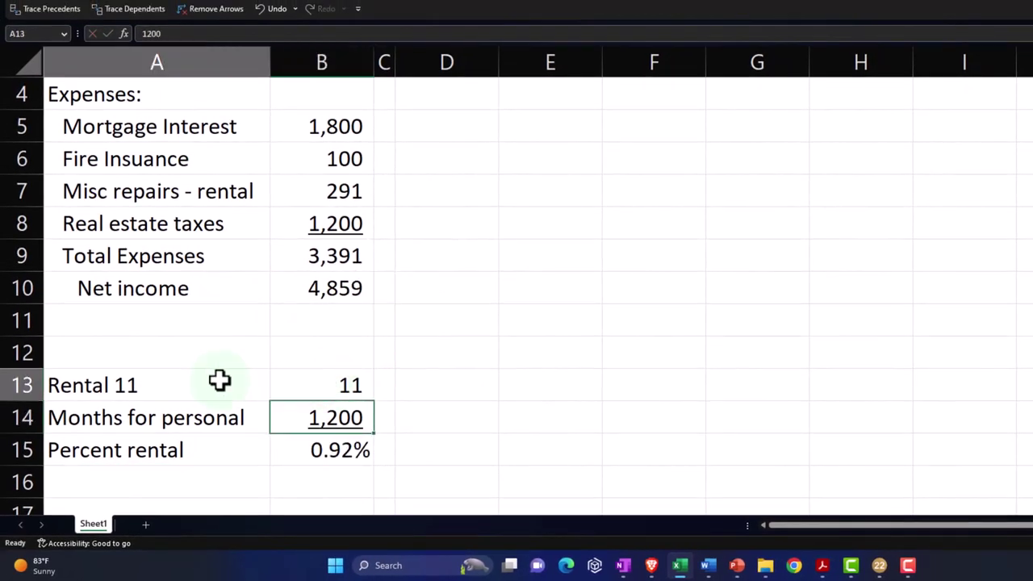
left_click(219, 380)
type("Months for rental")
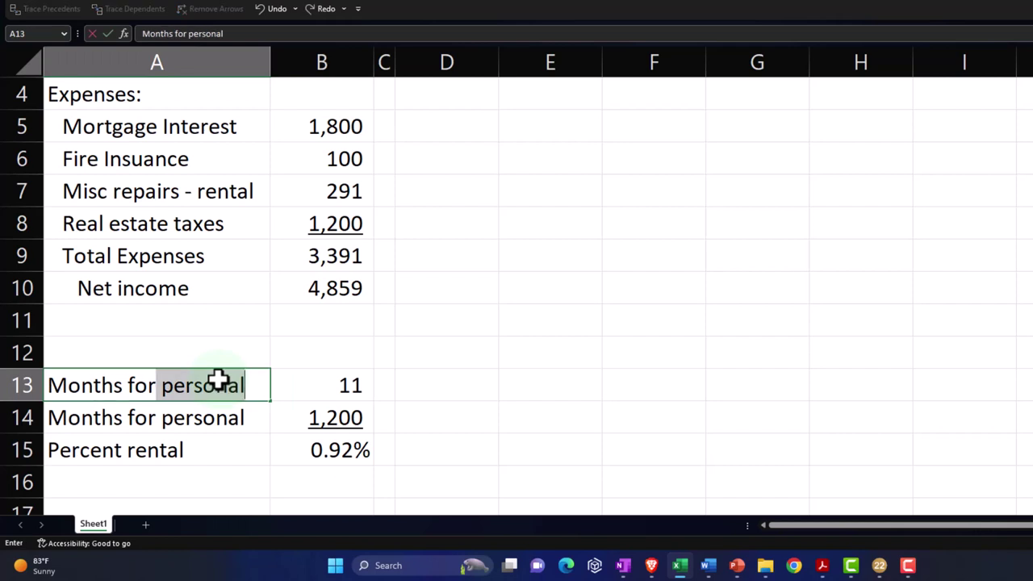
key("Tab")
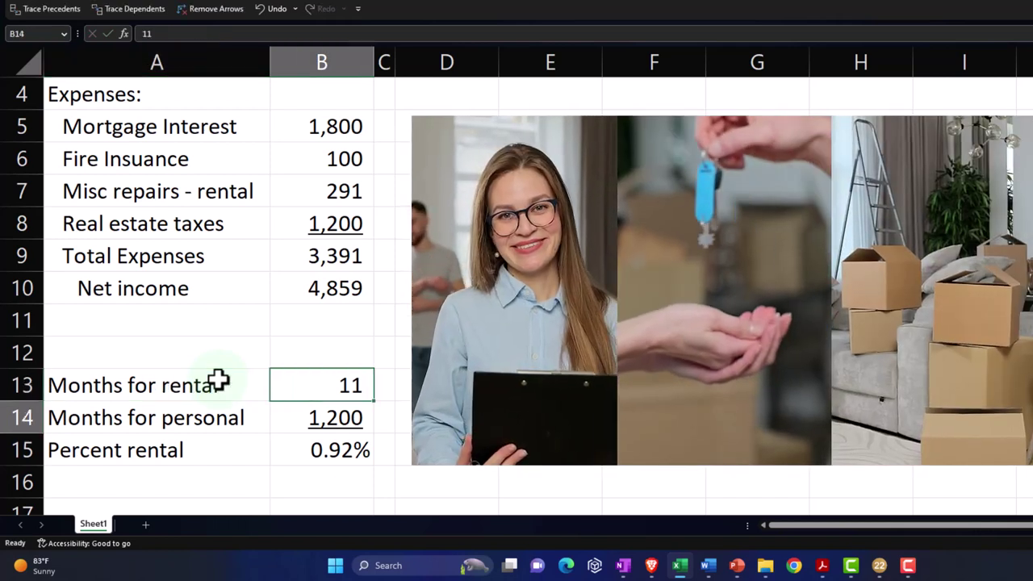
Set the months for personal use in cell B14 to 1
key("Down")
type("1")
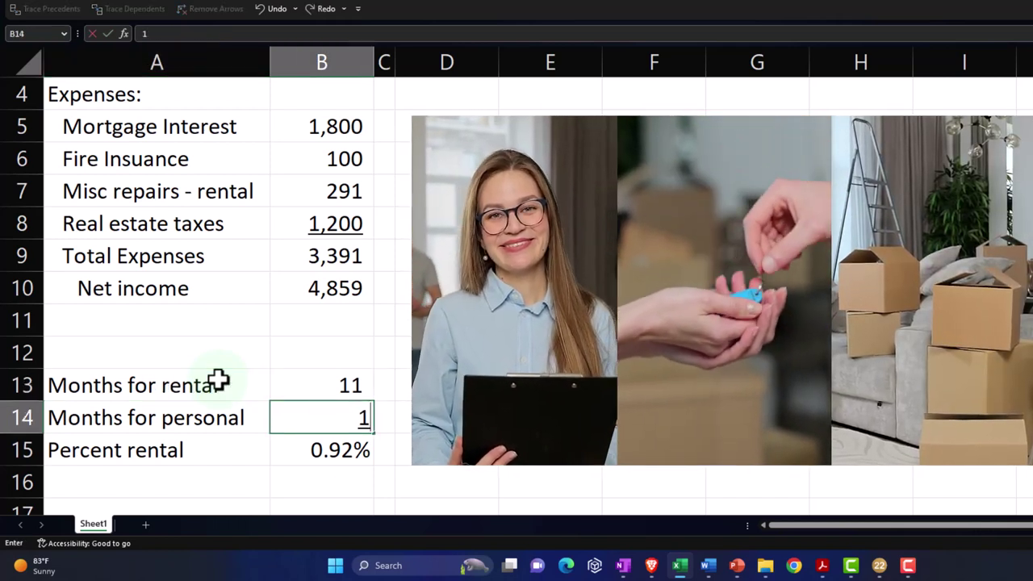
key("Return")
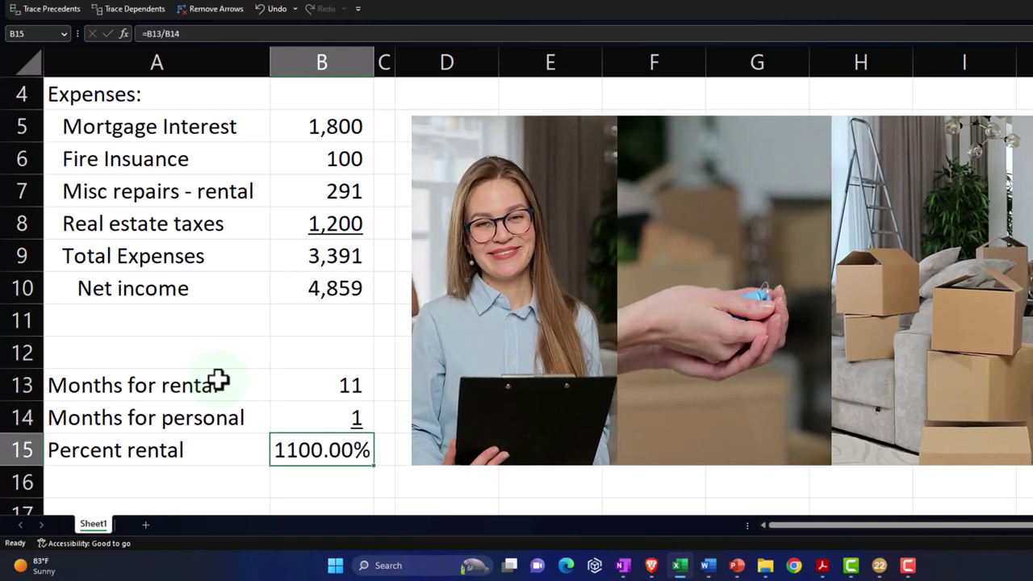
Clear the formula in B15 and move the "Percent rental" row down to A16:B16, leaving row 15 empty
type("=")
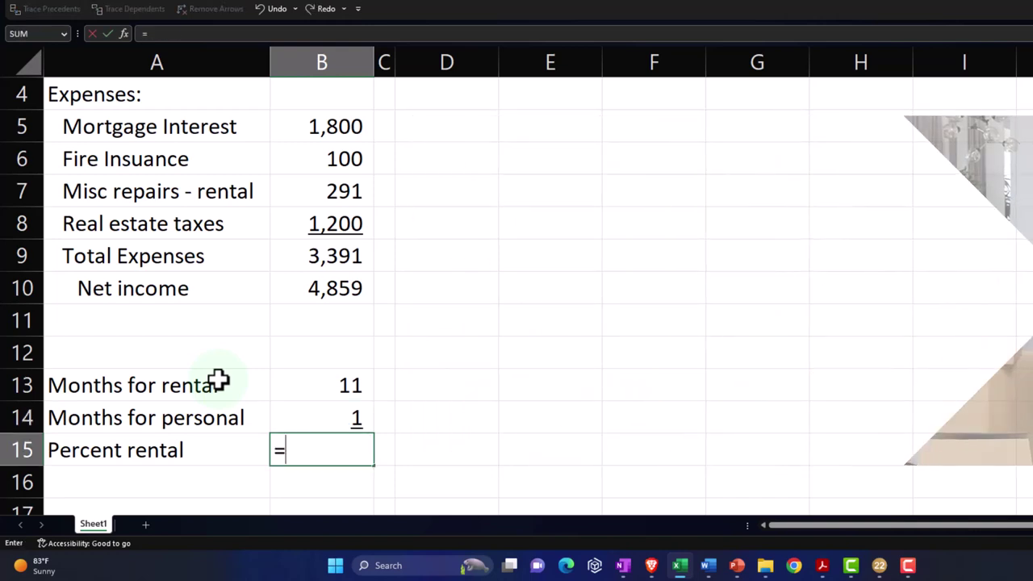
key("BackSpace")
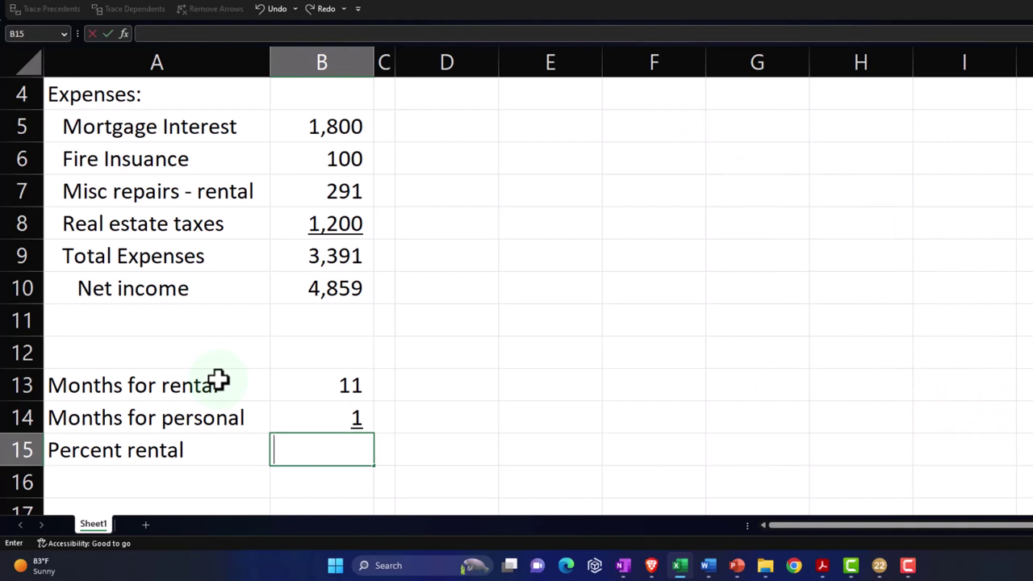
key("Escape")
key("Delete")
key("Return")
left_click_drag(185, 449, 287, 475)
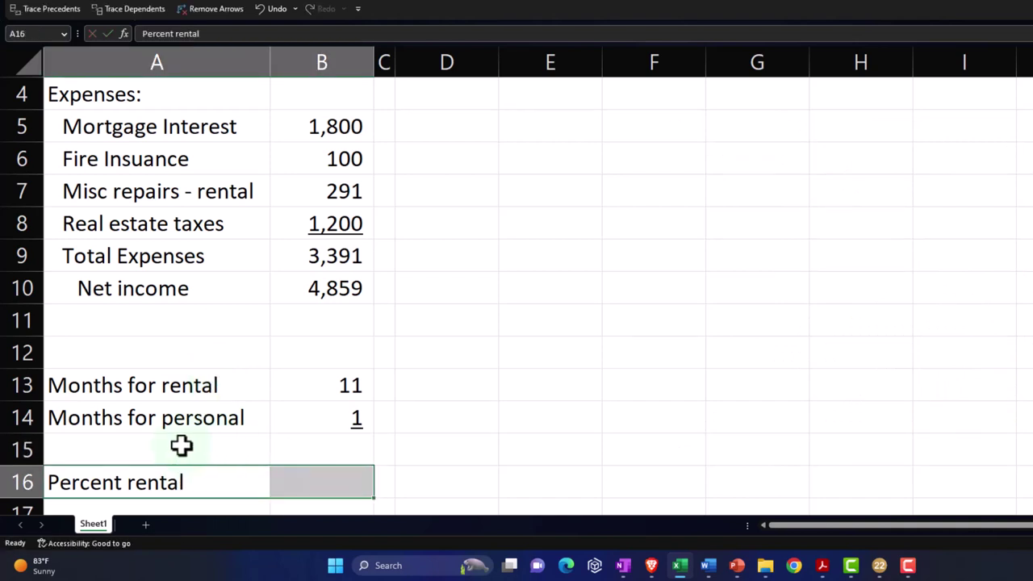
Label cell A15 "Montsh in year" and enter 12 in B15
left_click(174, 445)
type("Montsh in year")
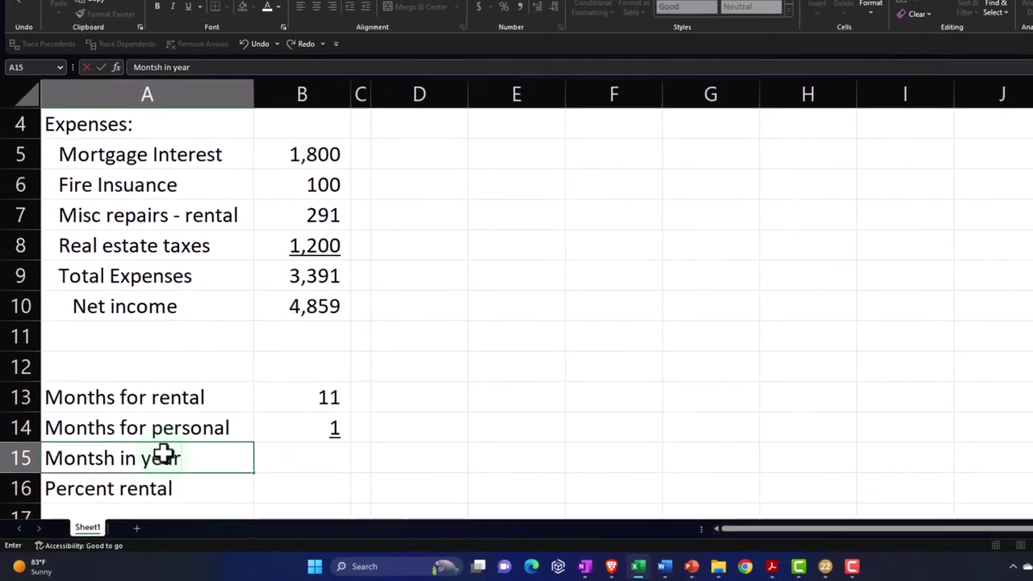
key("Tab")
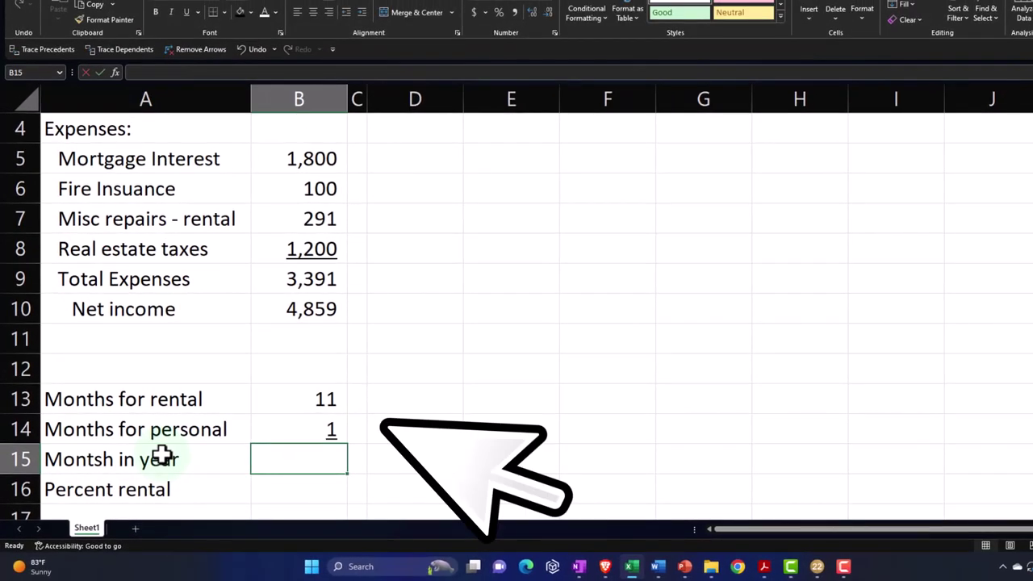
type("12")
key("Return")
key("Up")
key("Right")
Remove the underline from the personal months in B14 and underline the months in year in B15
left_click(286, 429)
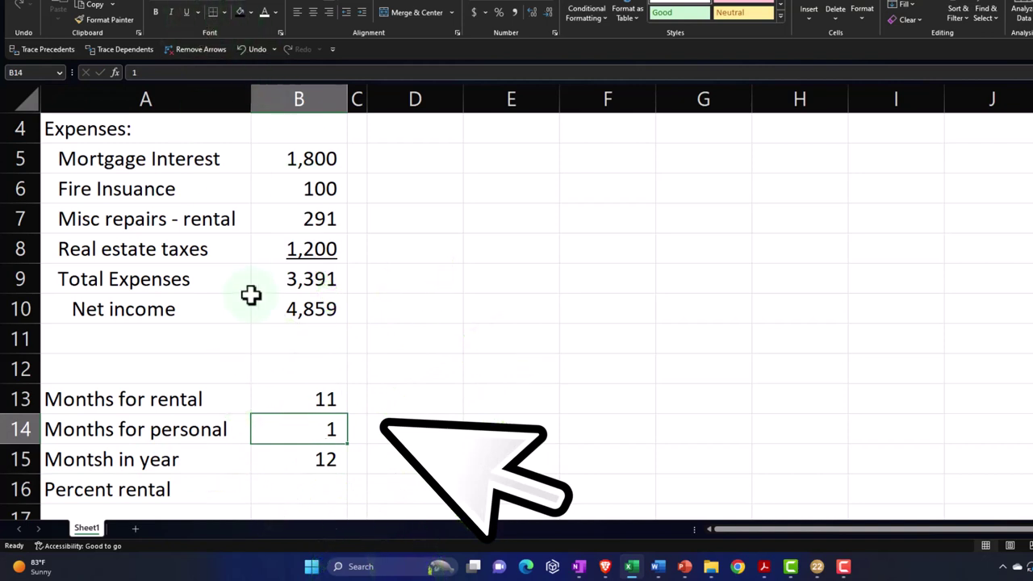
left_click(288, 455)
left_click(188, 11)
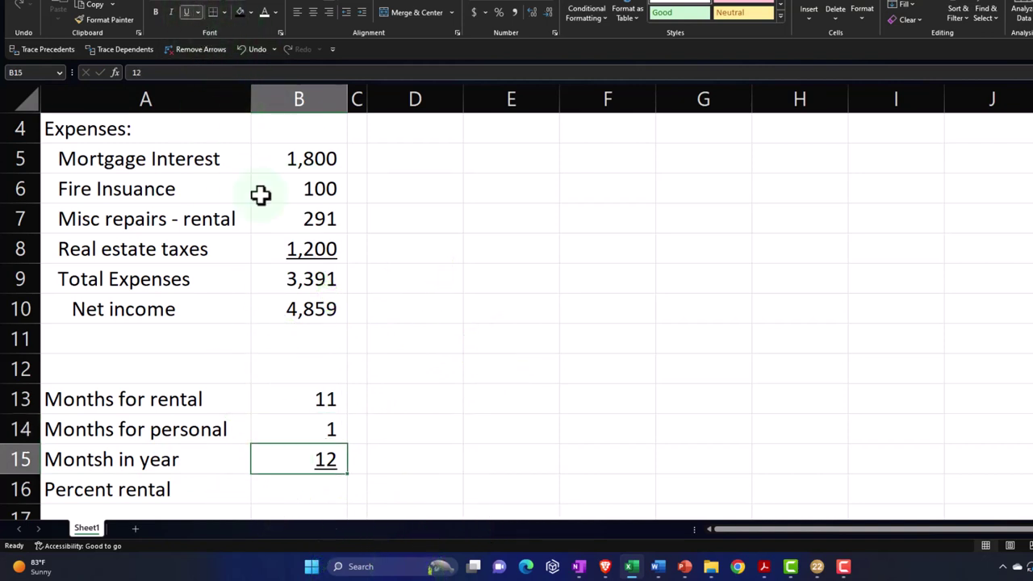
Calculate the rental percentage in B16 with the formula =B13/B15
left_click(315, 492)
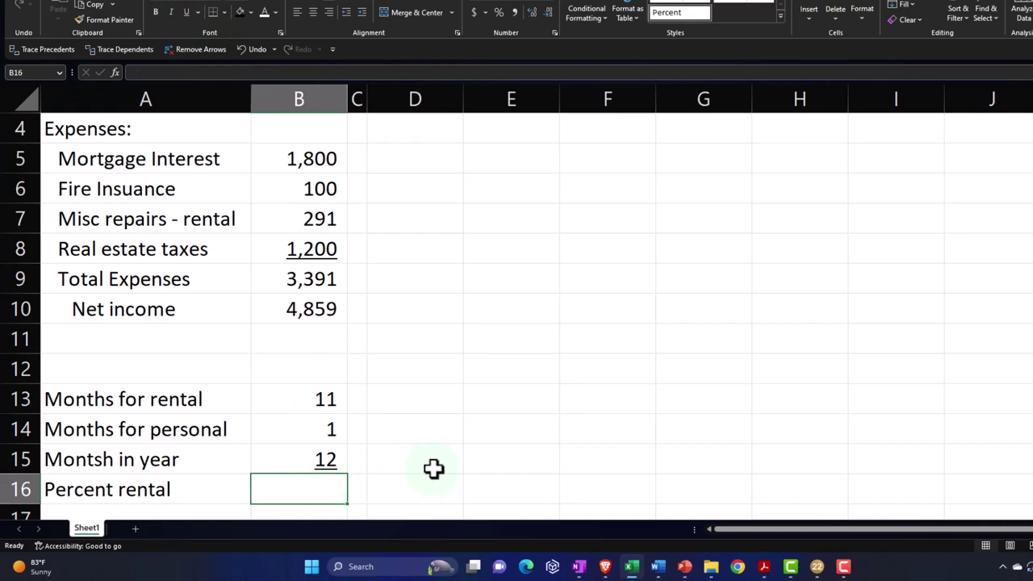
type("=")
key("Up")
key("Up")
key("Up")
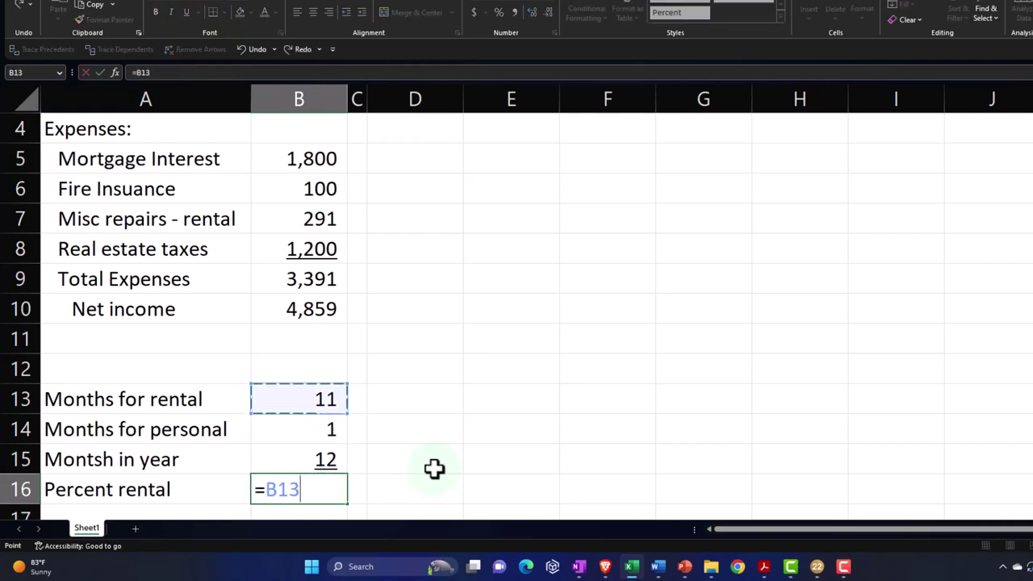
type("/")
key("Up")
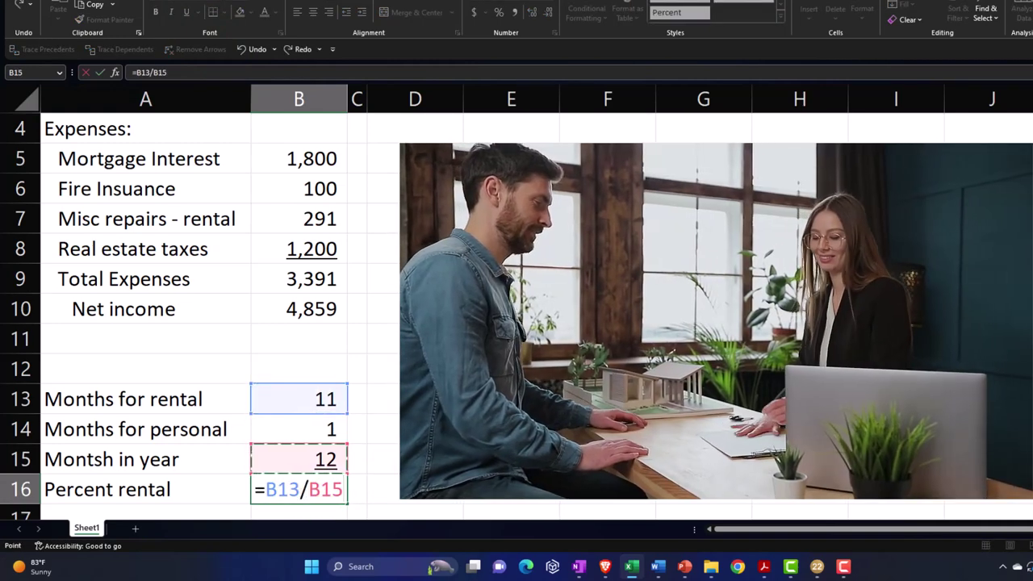
key("Return")
left_click(298, 460)
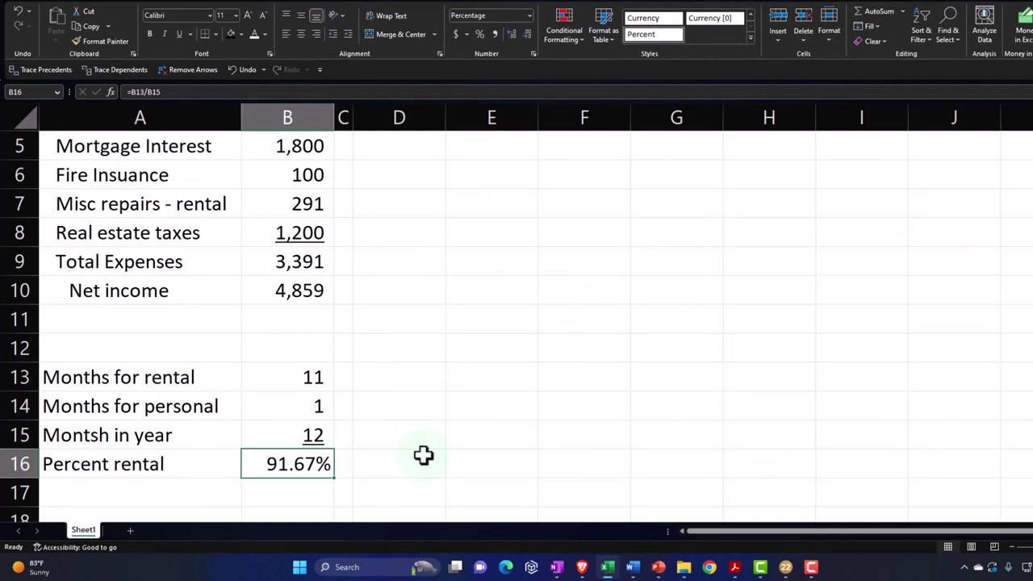
Allocate the full rental income to the Rental column by linking E2 to B2
scroll(424, 456, "up", 2)
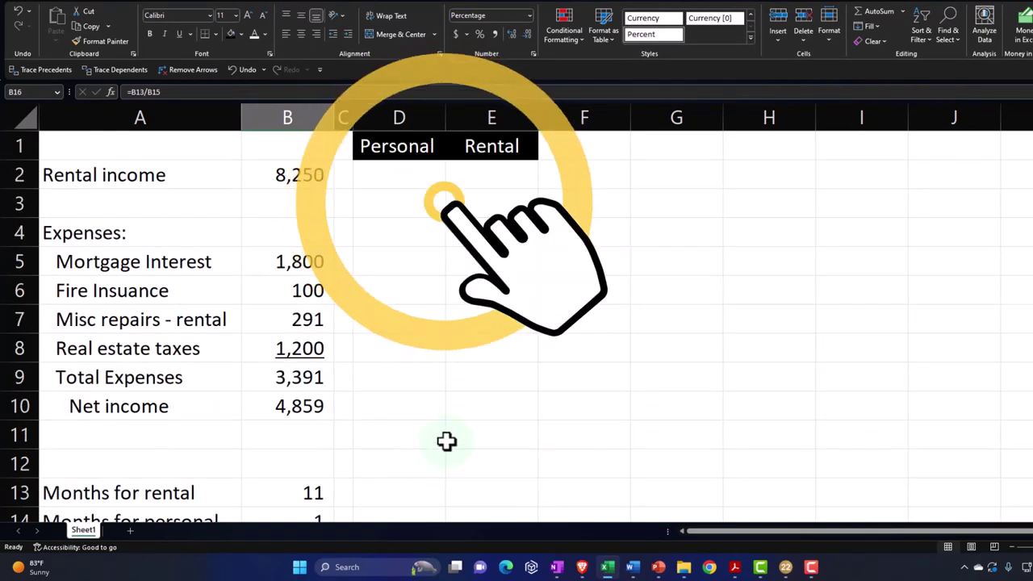
left_click(497, 174)
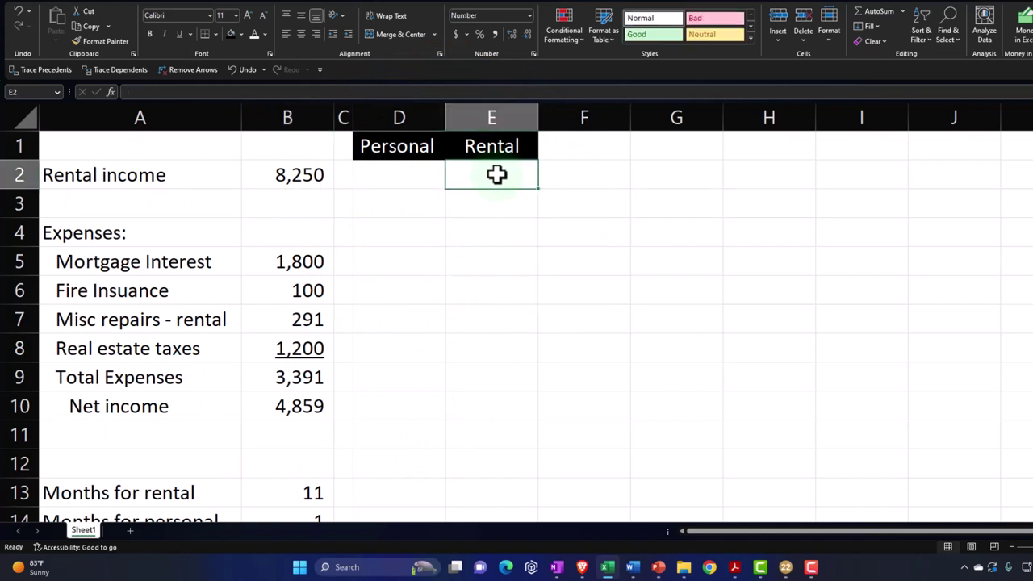
type("=")
key("Left")
key("Left")
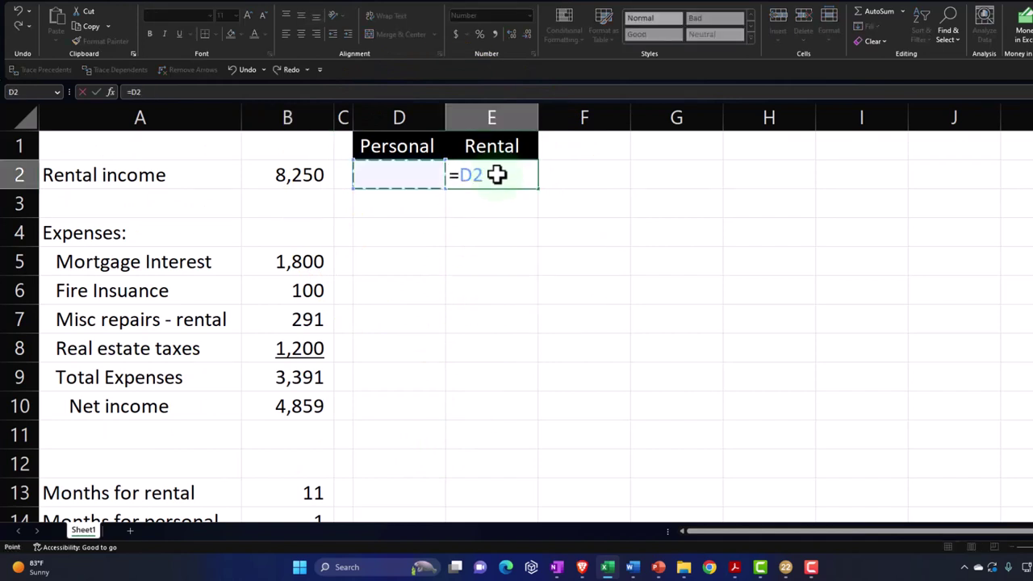
key("Left")
key("Return")
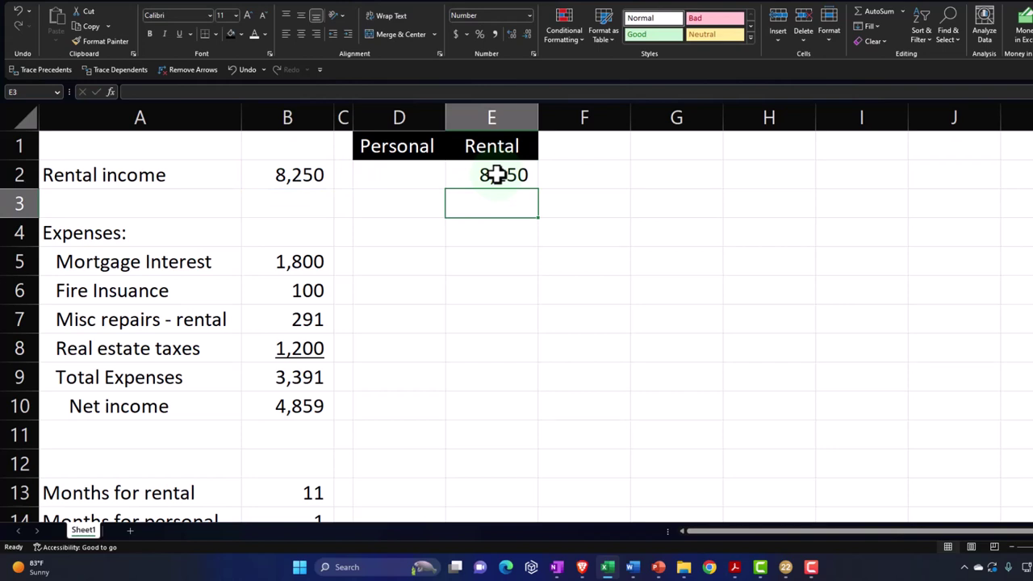
Calculate the rental share of mortgage interest in E5 as =B5*$B$16 and copy the formula down through E8
key("Down")
key("Down")
type("=")
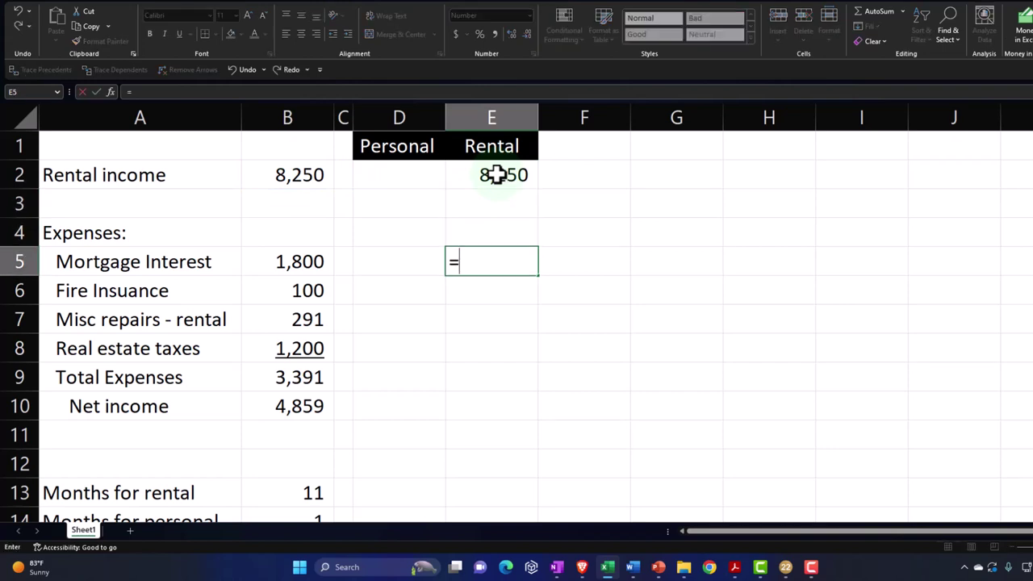
key("Left")
key("Left")
key("Left")
type("*")
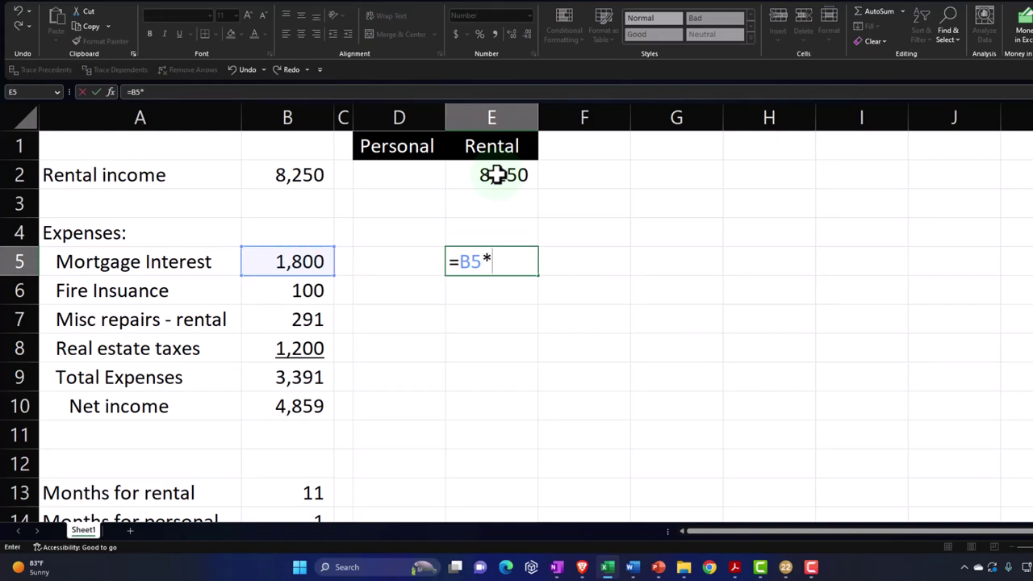
key("Down")
key("Down")
key("Down")
key("Down")
key("Down")
key("Down")
key("Down")
key("Down")
key("Down")
key("Down")
key("Down")
key("Down")
key("Down")
key("Left")
key("Left")
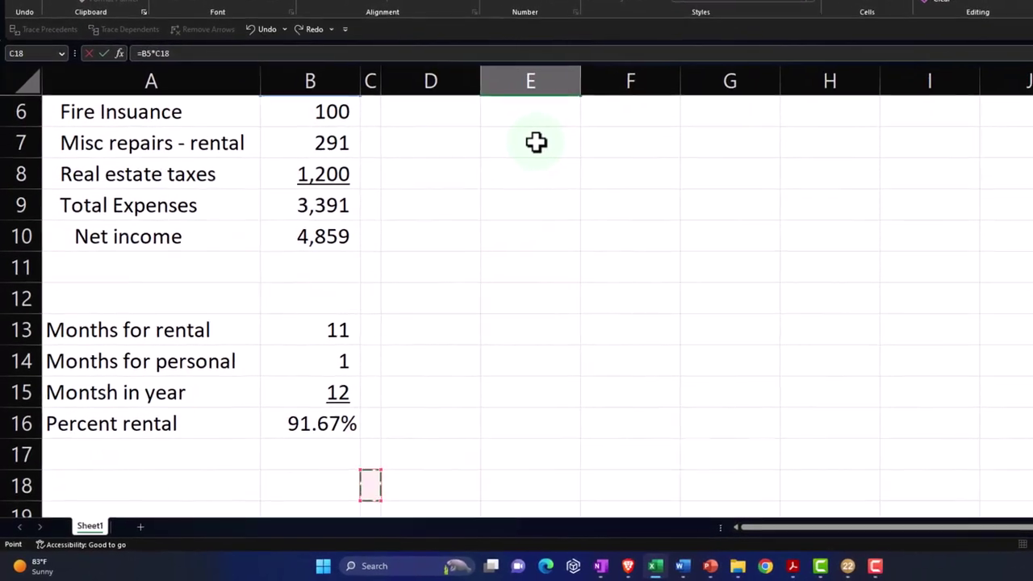
key("Left")
key("Up")
key("Up")
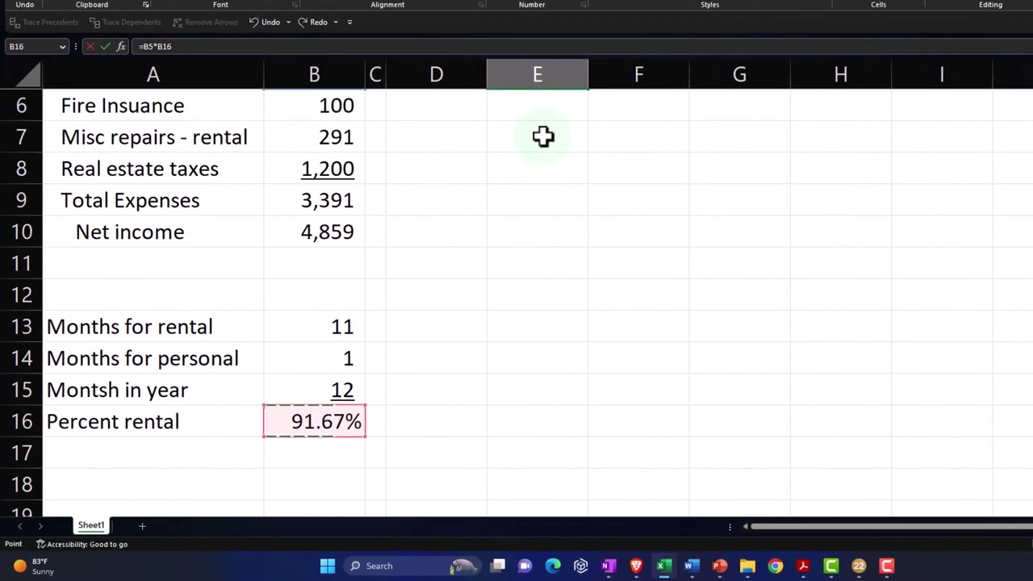
key("F4")
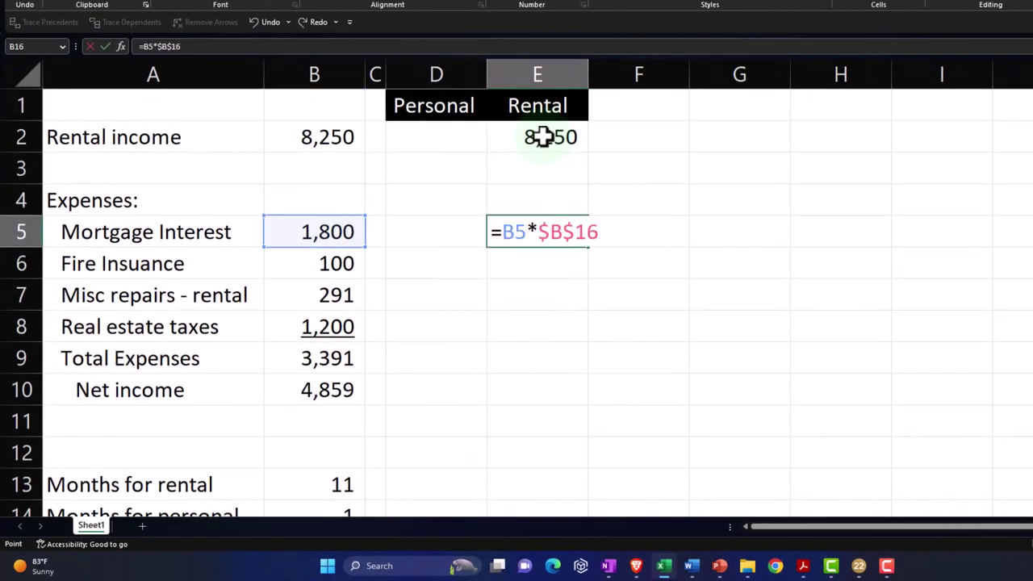
key("Return")
left_click(563, 230)
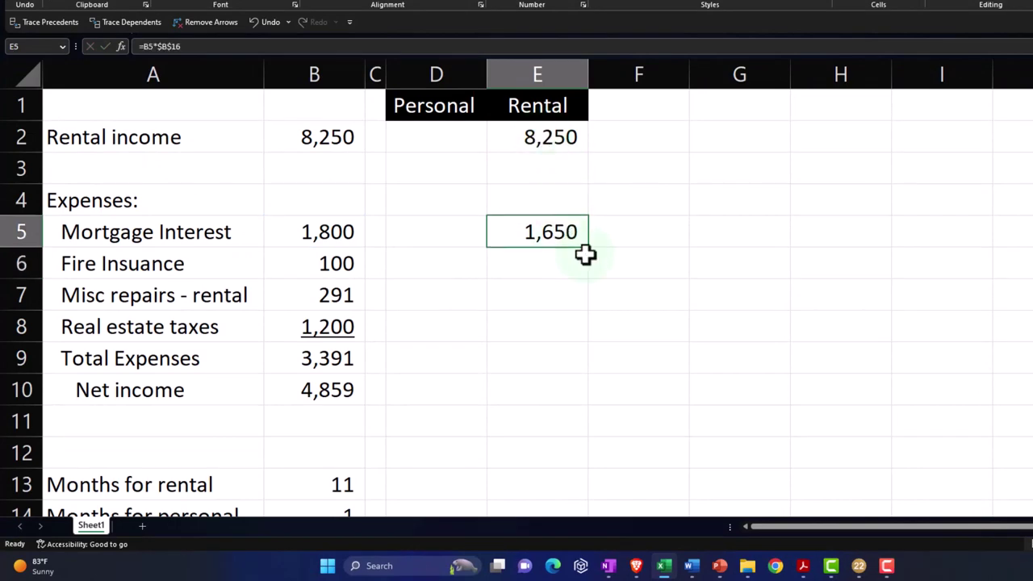
left_click_drag(588, 249, 574, 339)
Replace the prorated misc repairs formula in E7 with the full amount from B7
left_click(321, 294)
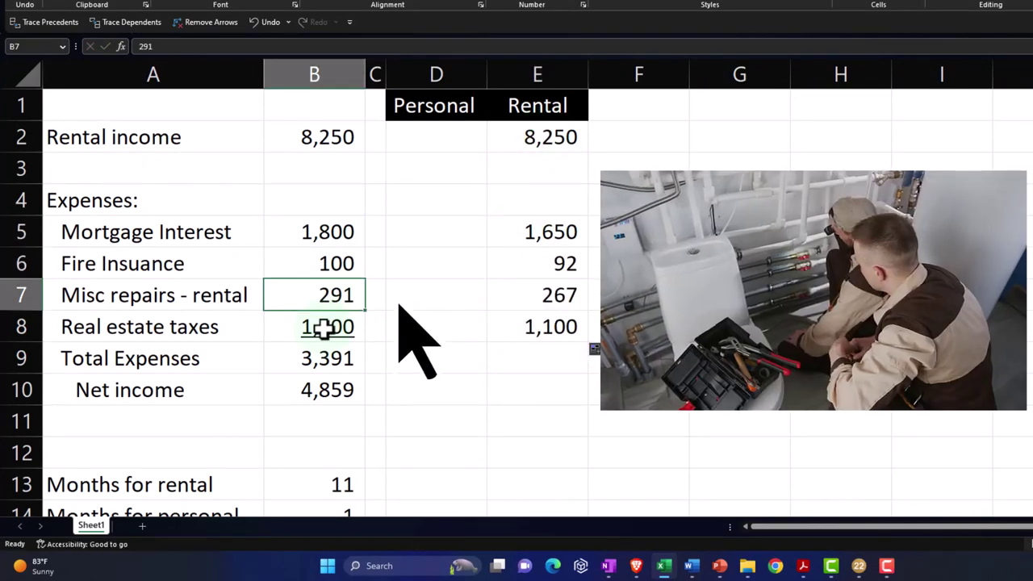
left_click(398, 304)
key("Right")
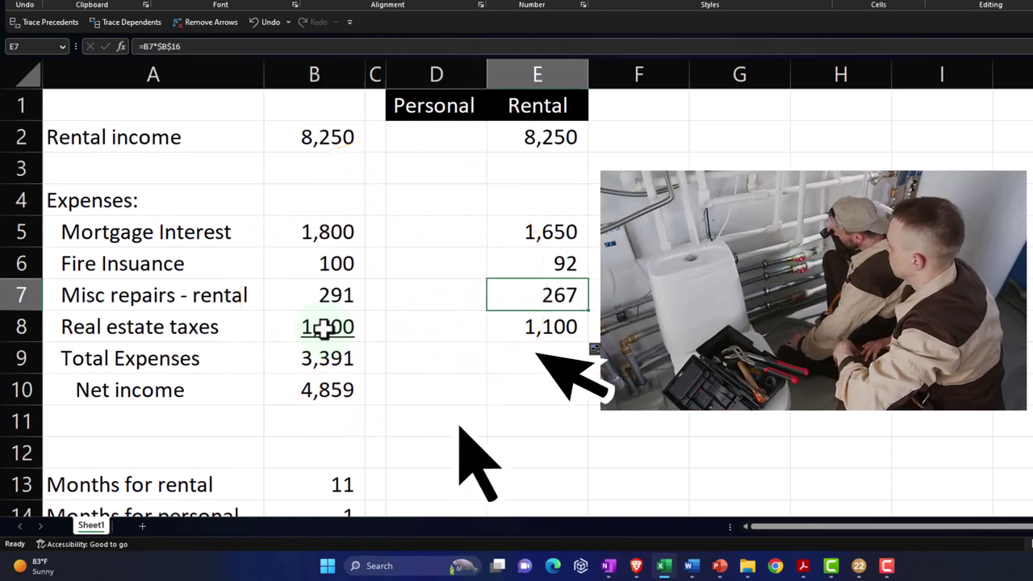
type("=")
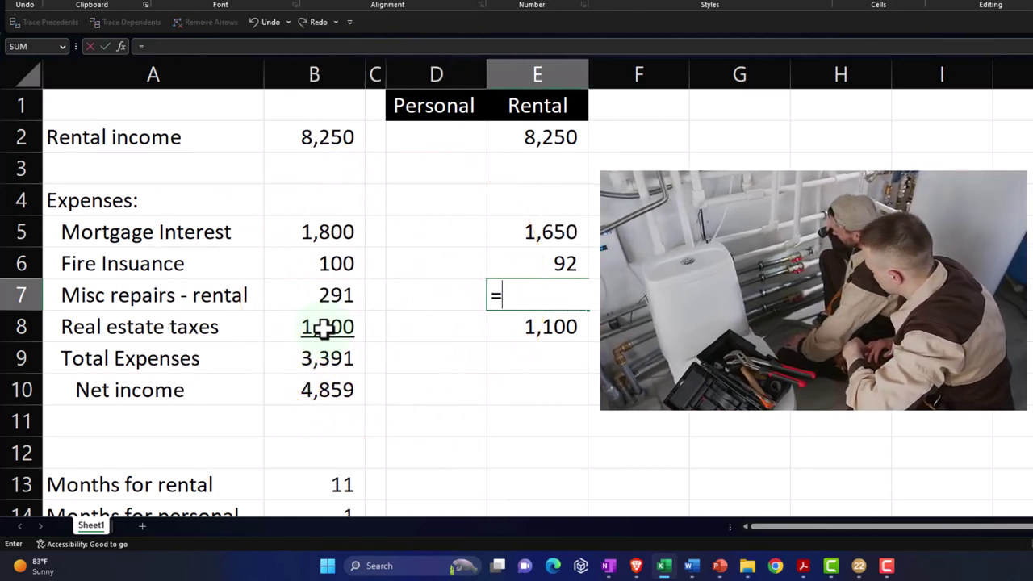
key("Left")
key("Left")
key("Left")
key("Return")
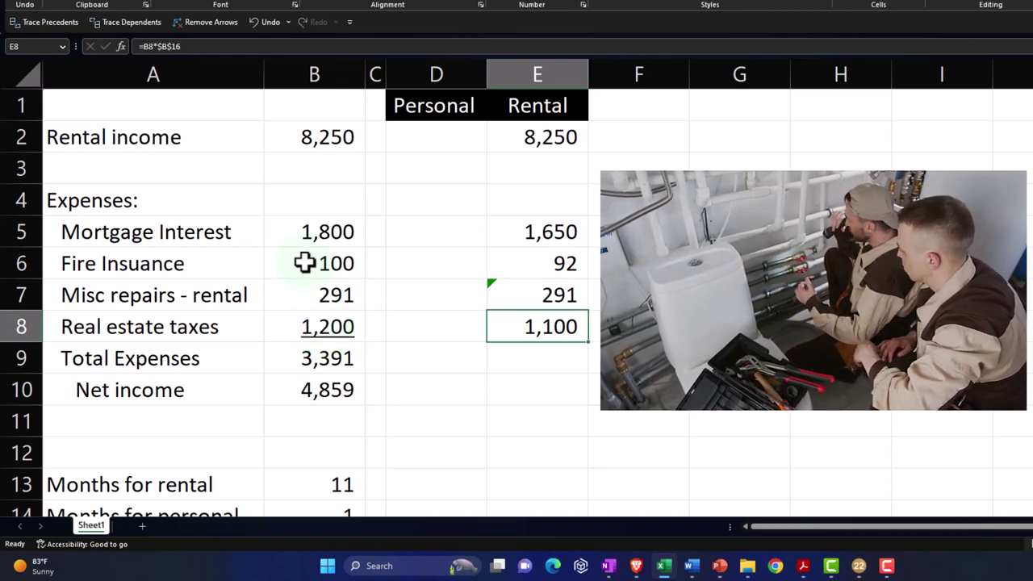
Calculate the personal share of mortgage interest in D5 as =B5-E5 and copy the formula down through D8
left_click(424, 244)
type("=")
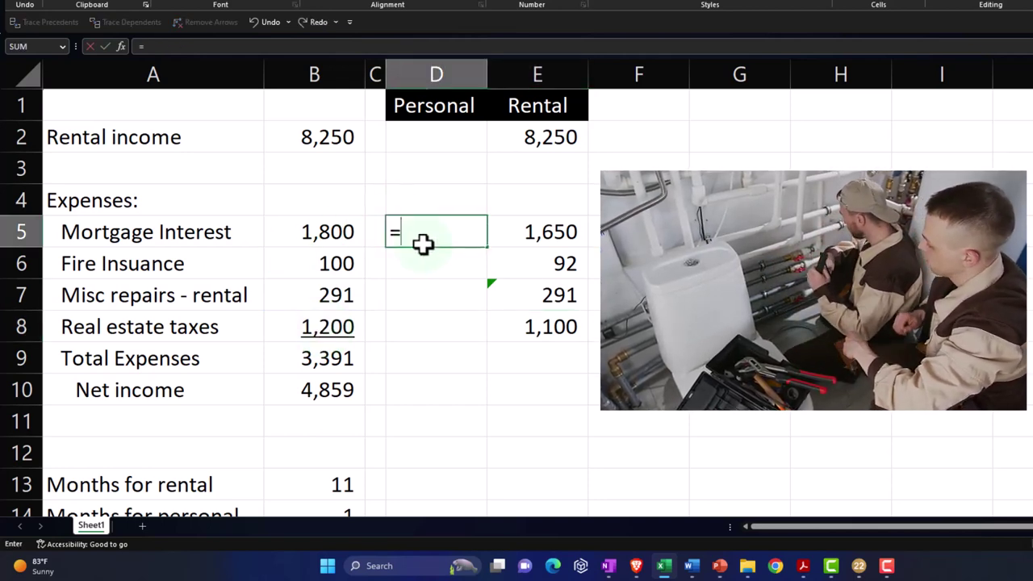
key("Left")
key("Left")
type("-")
key("Right")
key("Return")
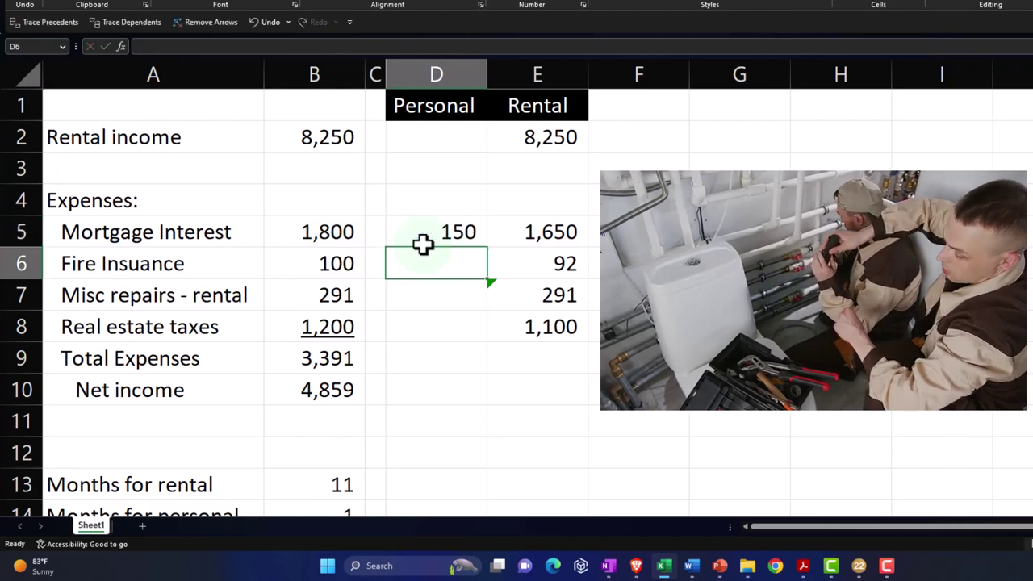
left_click(464, 227)
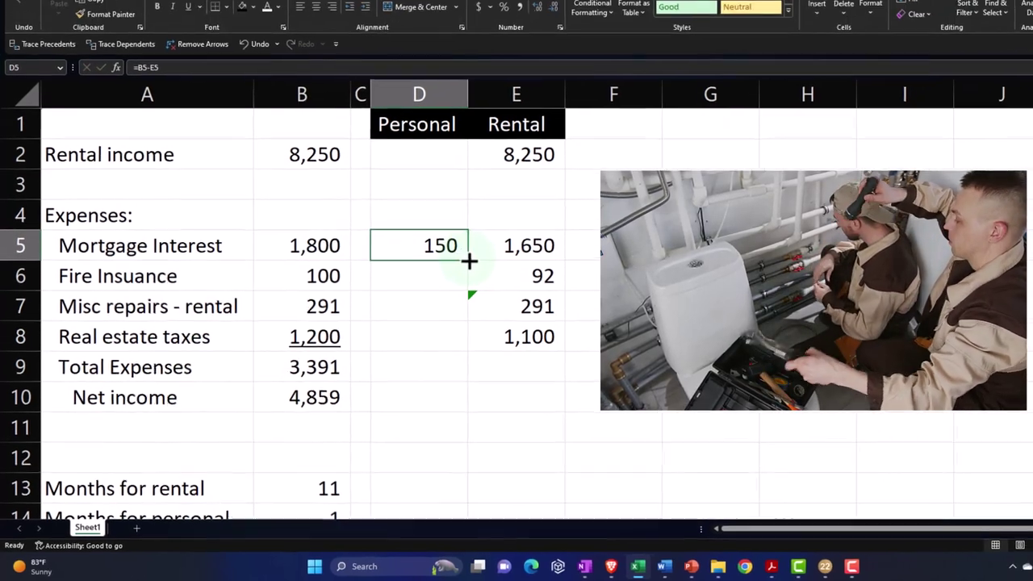
left_click_drag(469, 261, 453, 354)
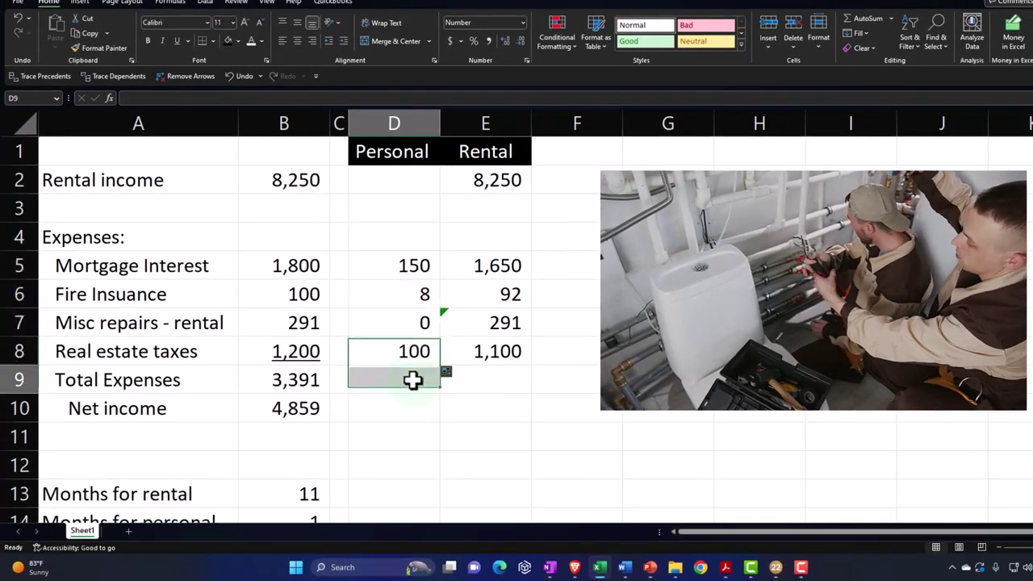
Total the rental expenses E5:E8 with a SUM formula in E9 and underline the real estate taxes amount in E8
left_click(413, 382)
key("Right")
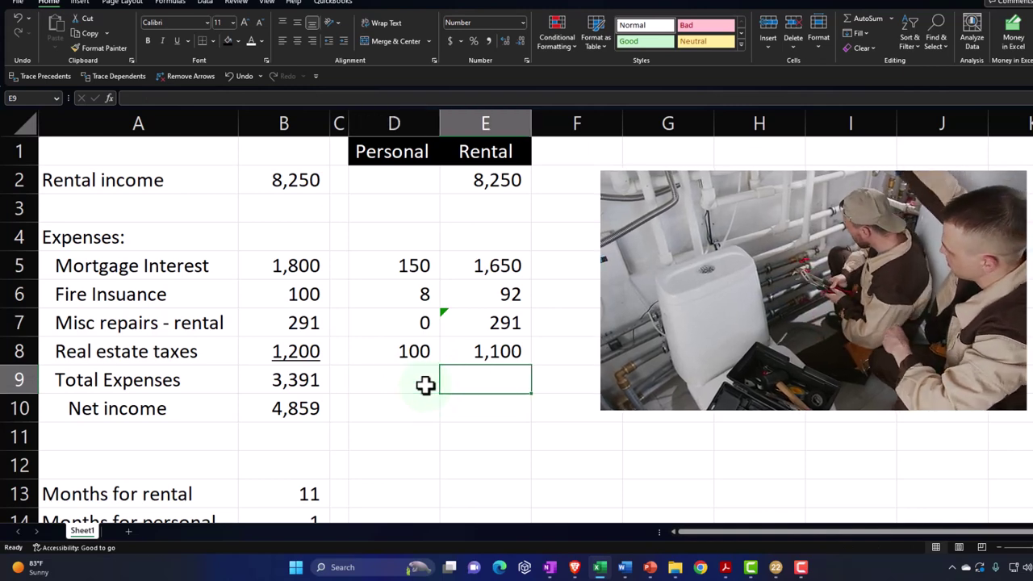
type("=sum(")
key("Up")
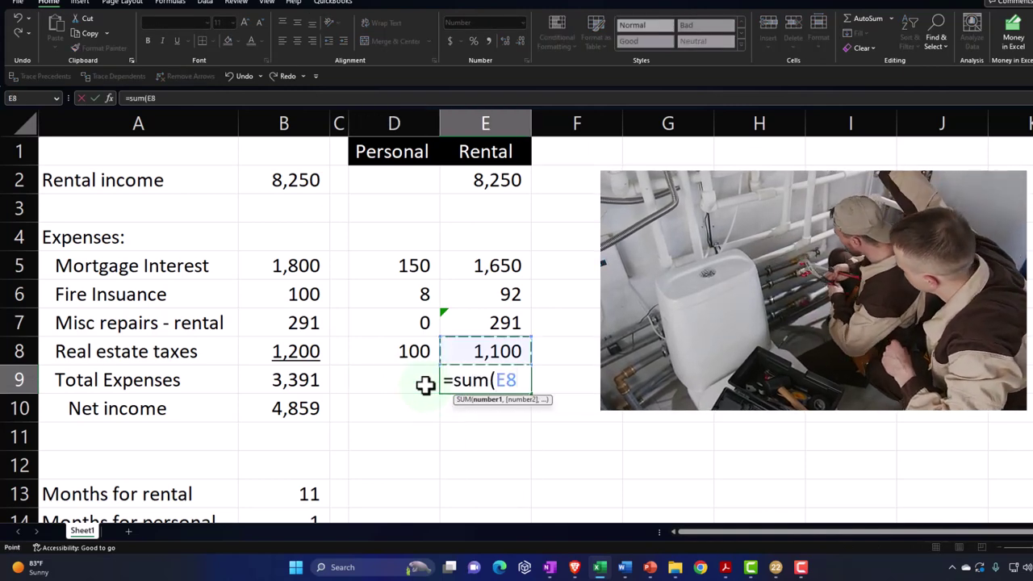
key("shift+Up")
key("shift+Up")
key("shift+Up")
key("Return")
left_click(488, 355)
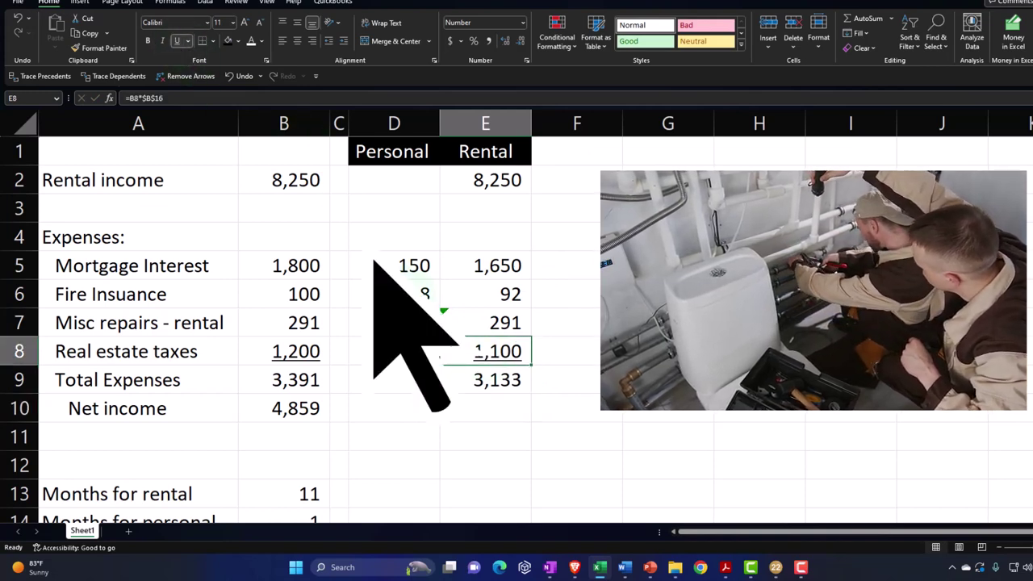
scroll(374, 260, "down", 1)
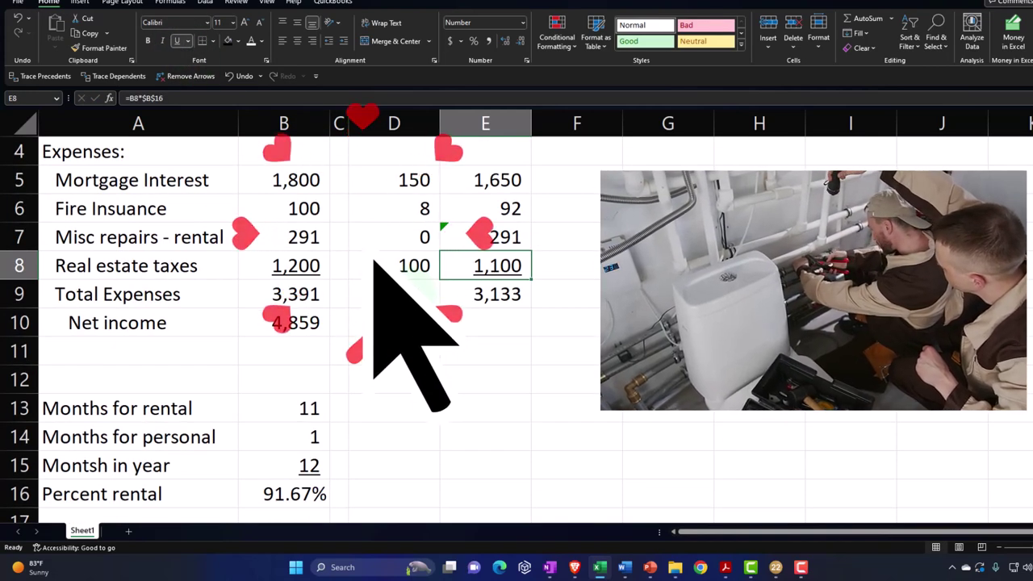
Switch to Lacerte and review the 2022 depreciation schedule and the Schedule E expense lines and totals
scroll(410, 294, "up", 1)
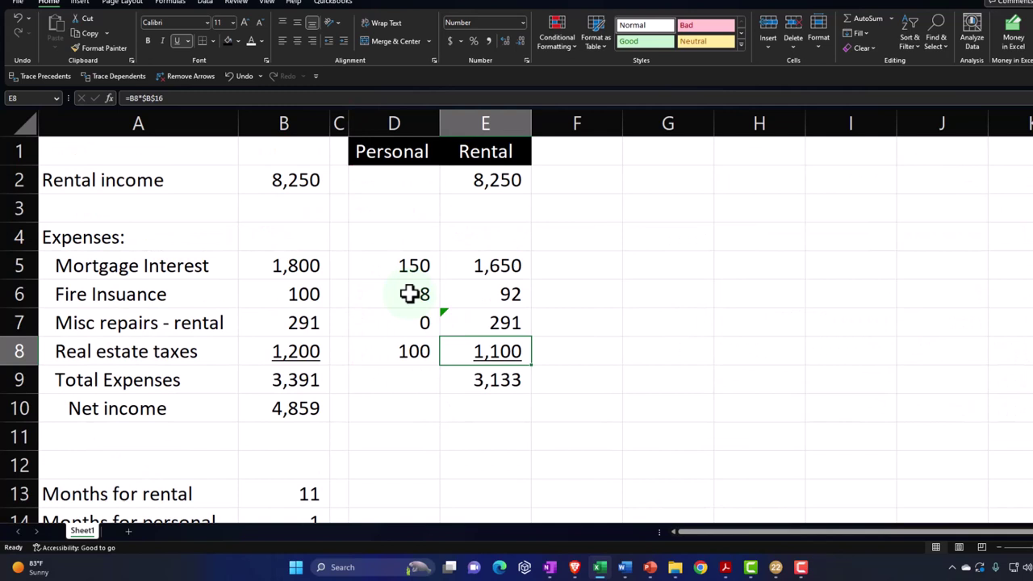
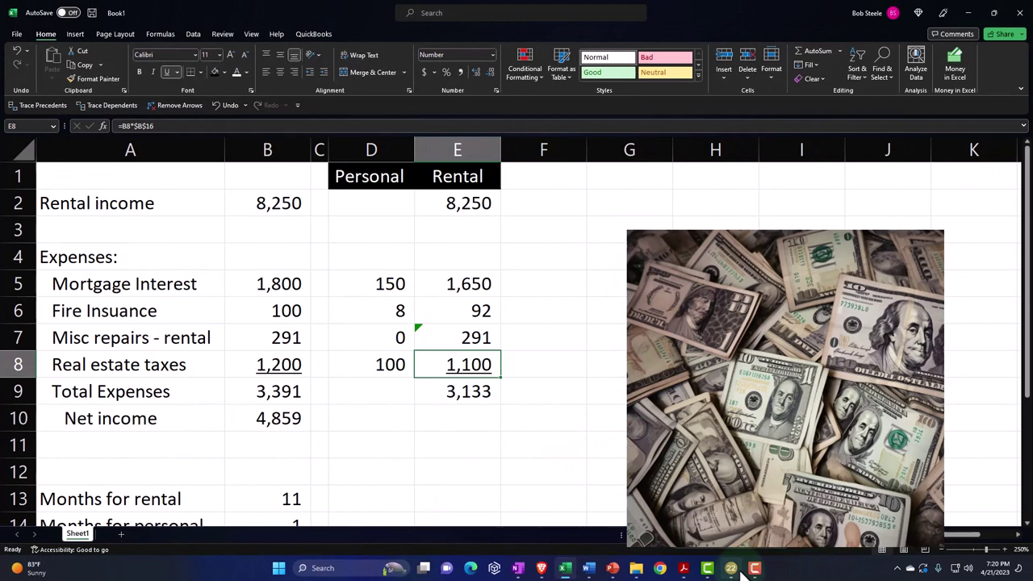
left_click(733, 569)
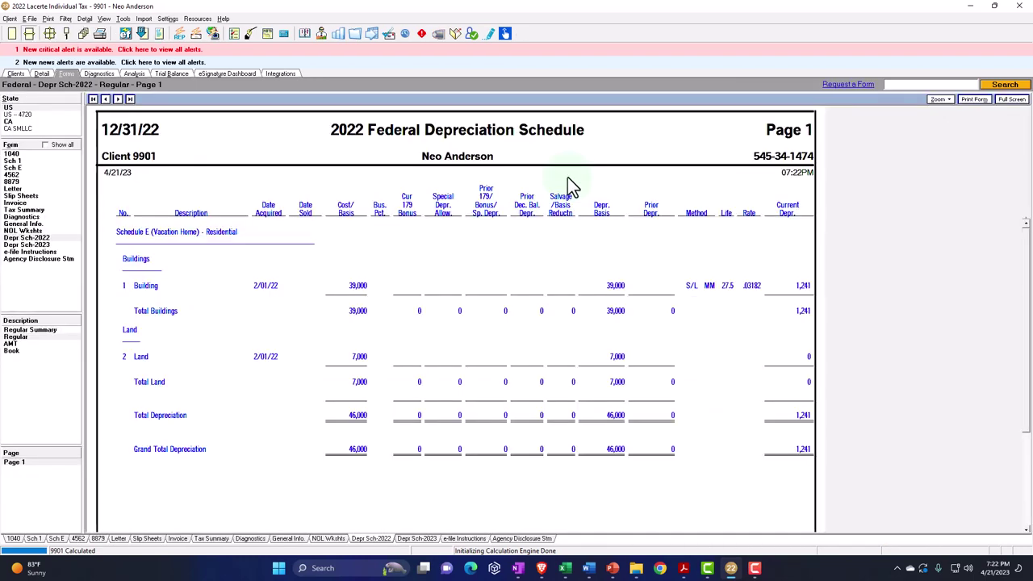
left_click(319, 289)
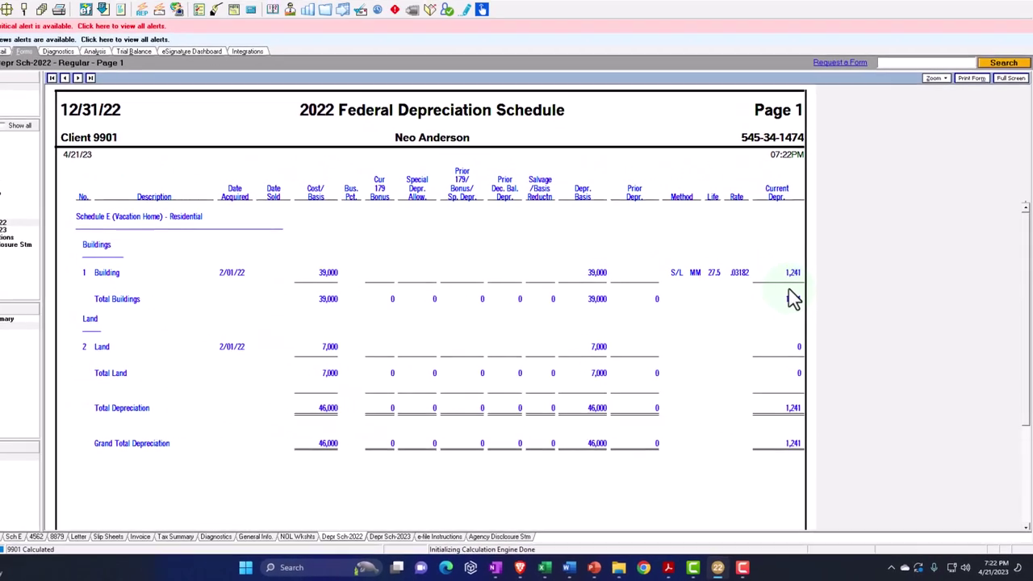
left_click(29, 168)
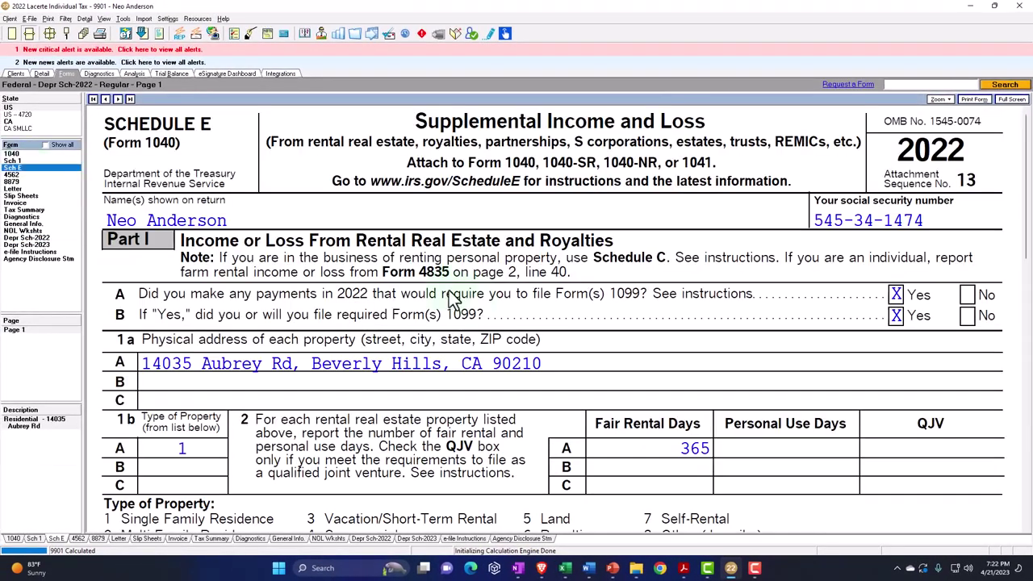
scroll(482, 311, "down", 10)
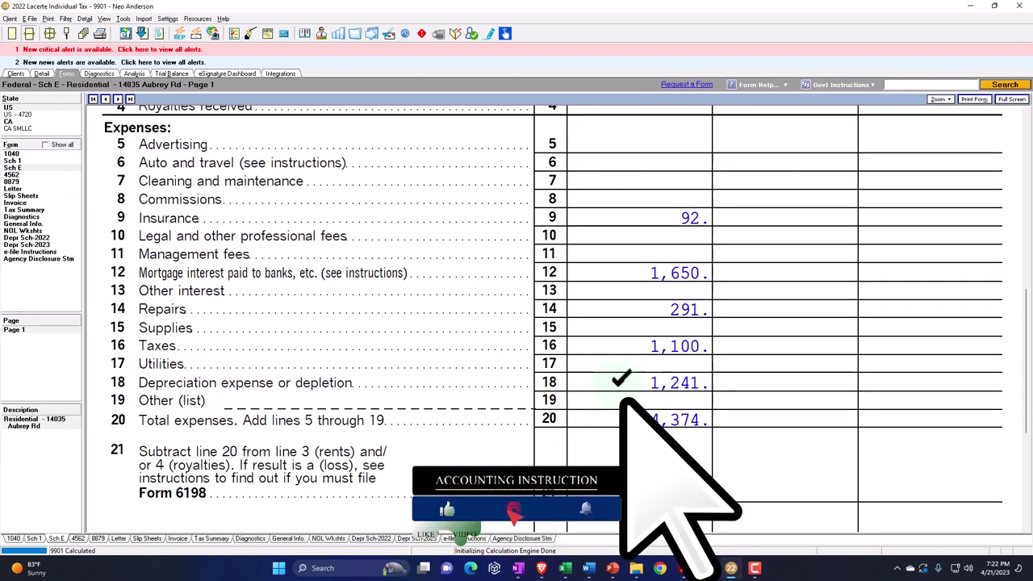
scroll(622, 391, "down", 5)
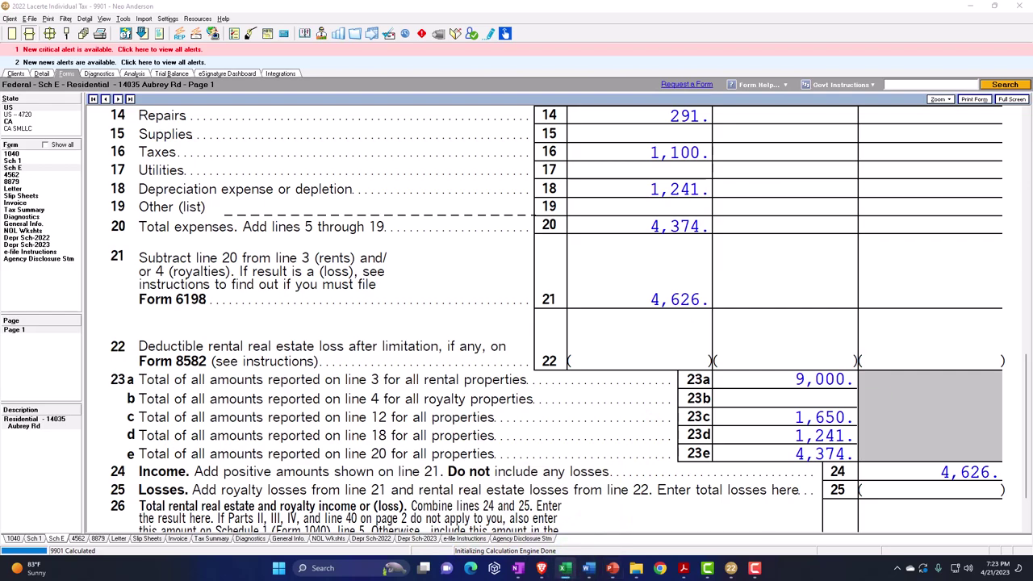
Switch back to Excel and start a cost list below the rental percentage with House in A19 and 25,000 in B19
left_click(565, 568)
scroll(339, 363, "down", 3)
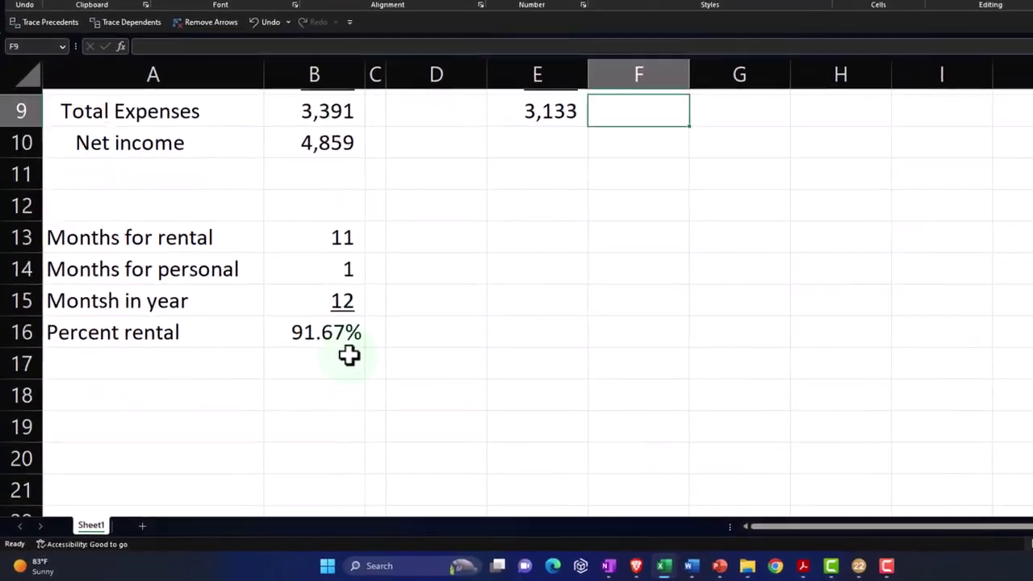
scroll(348, 355, "down", 1)
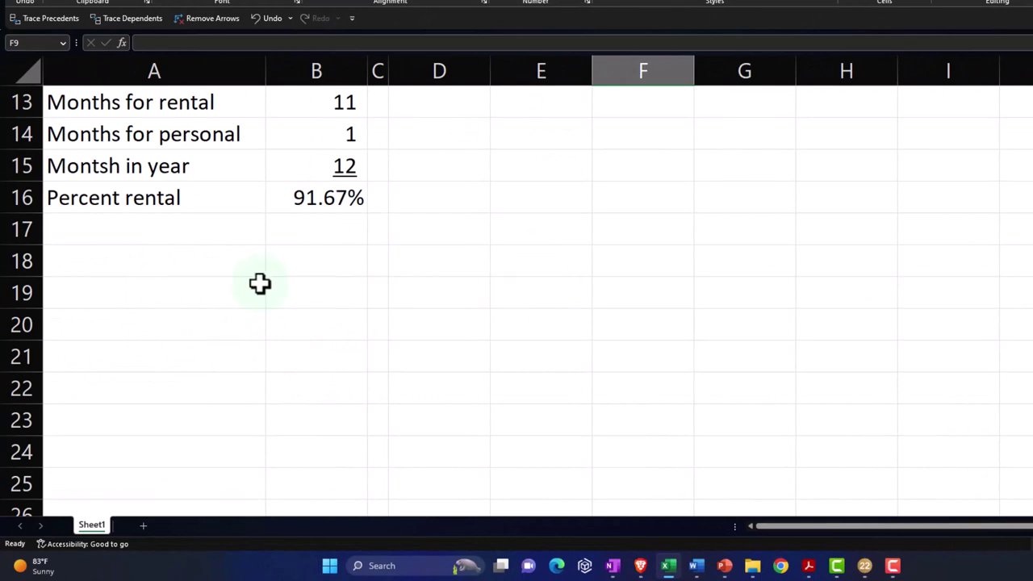
left_click(131, 296)
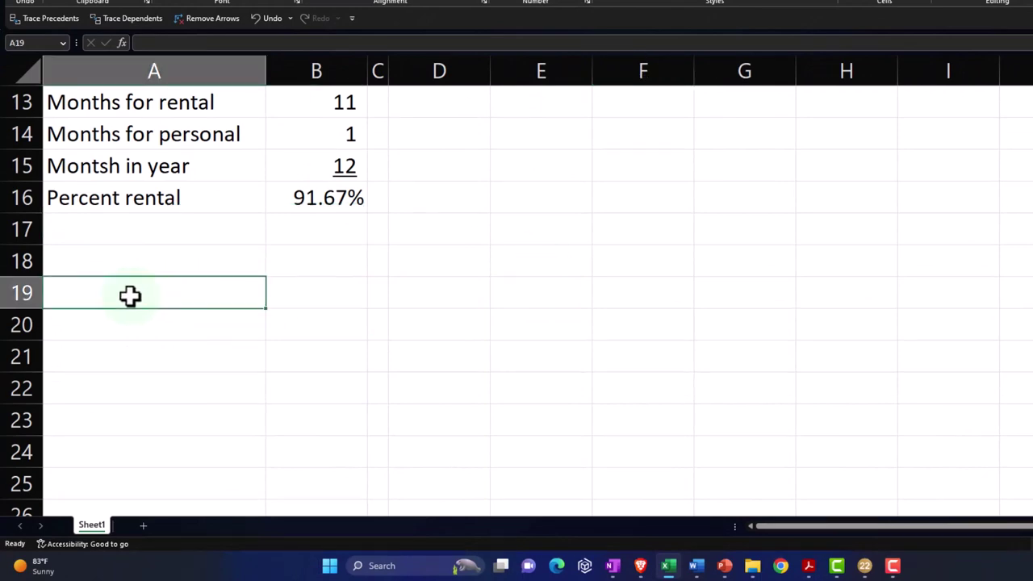
type("House")
key("Tab")
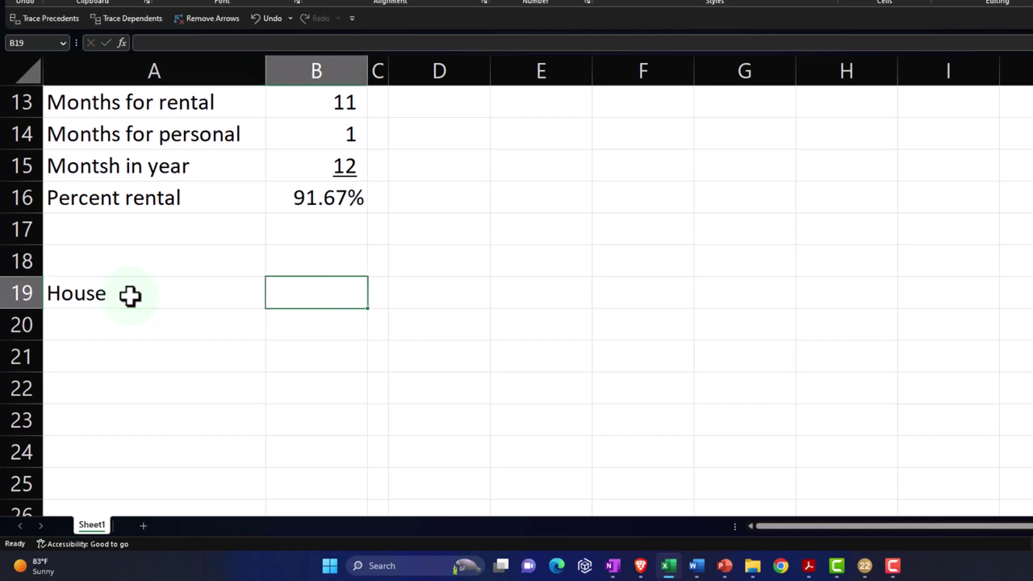
type("25,00")
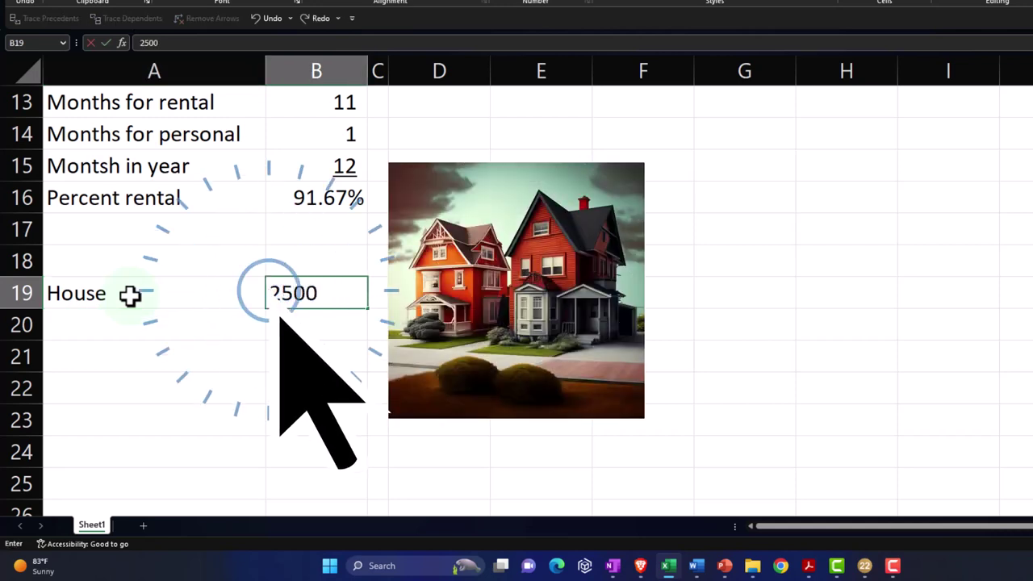
type("0")
key("Return")
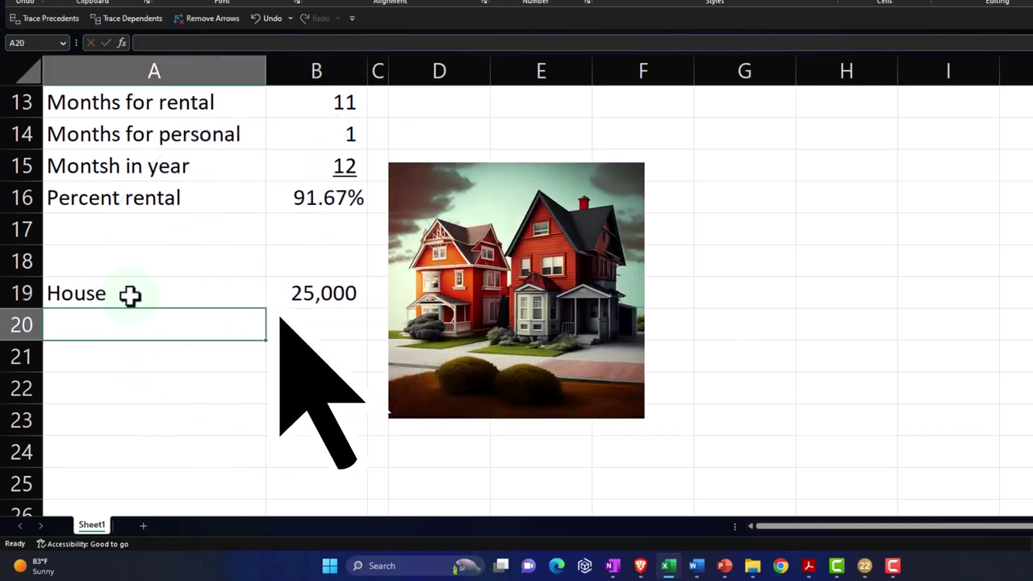
Add Remodeled kitchen in A20 with a cost of 4,200 in B20
type("Remo")
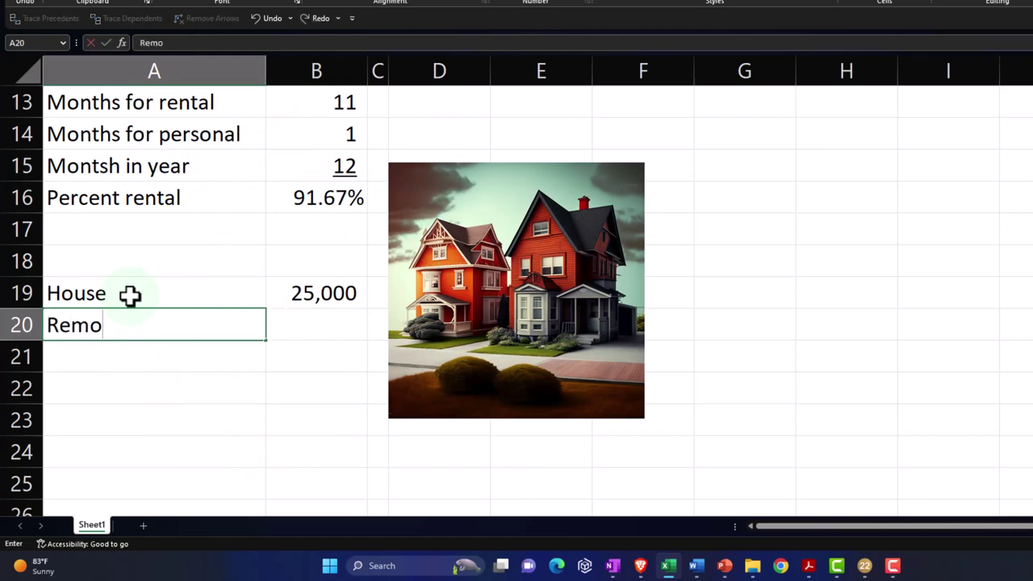
type("deled ki")
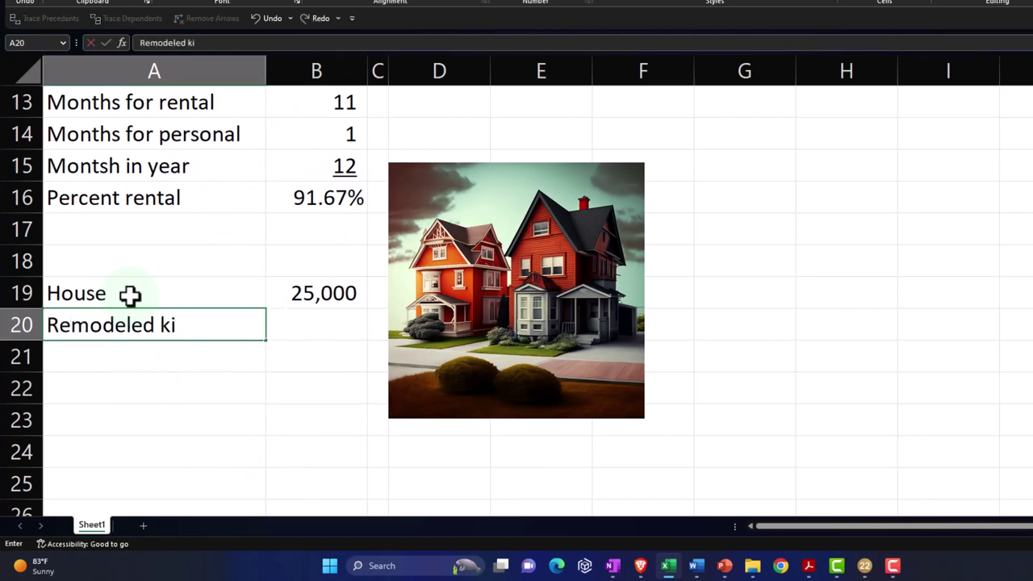
type("tchen")
key("Tab")
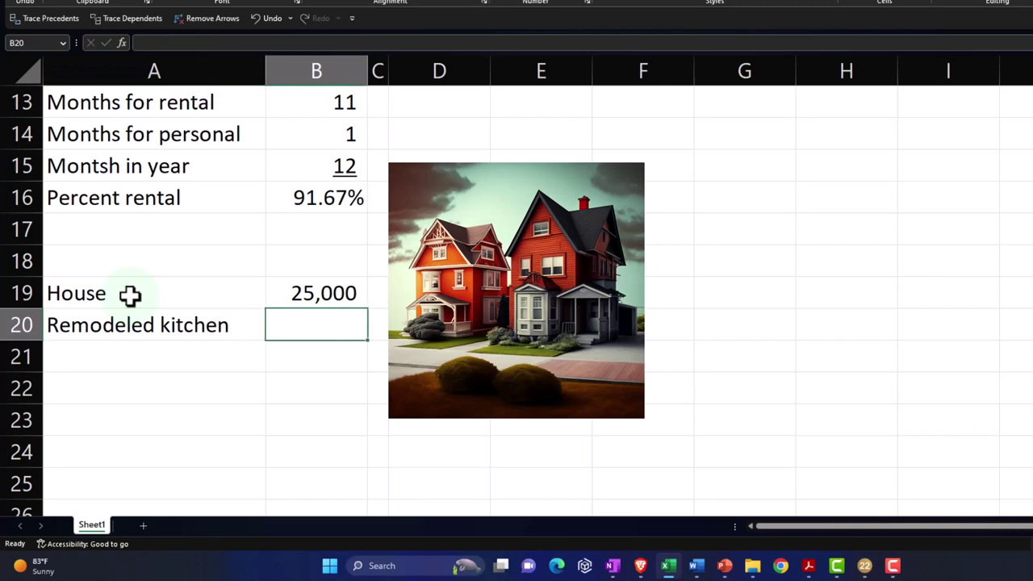
type("4,200")
key("Return")
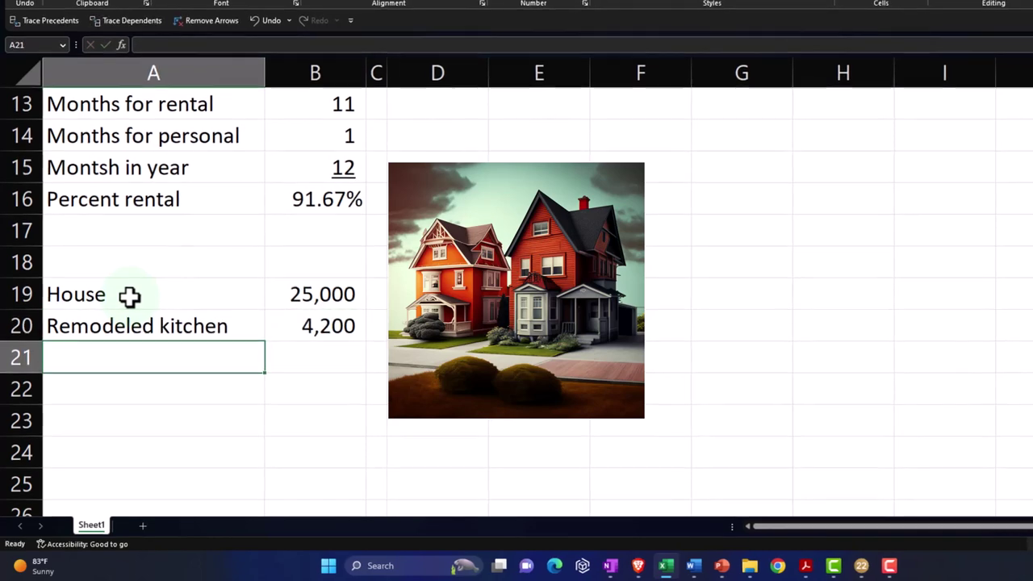
Add Recreation room in A21 with a cost of 5,800 in B21
type("R")
type("ecreation ")
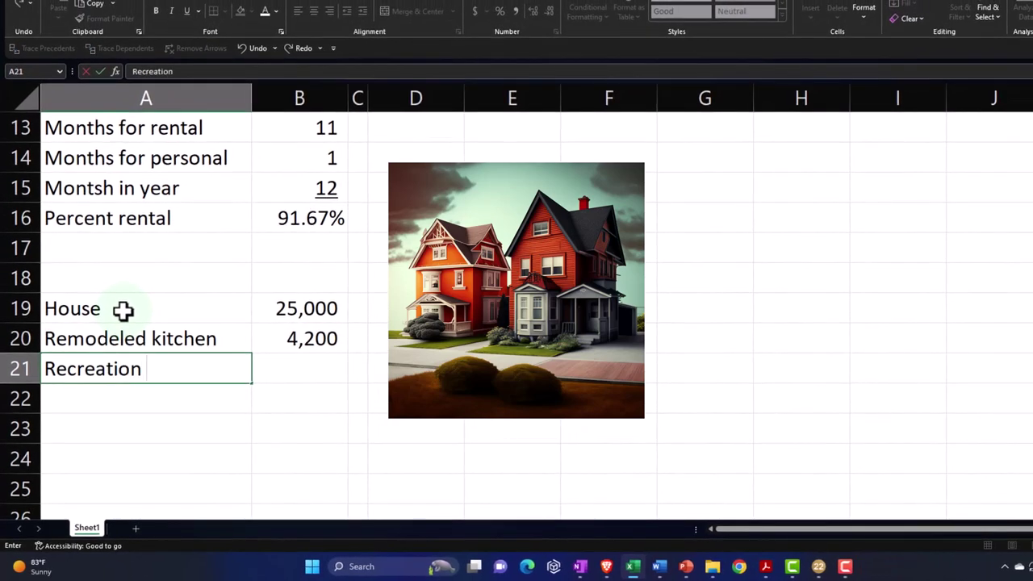
type("room")
key("Tab")
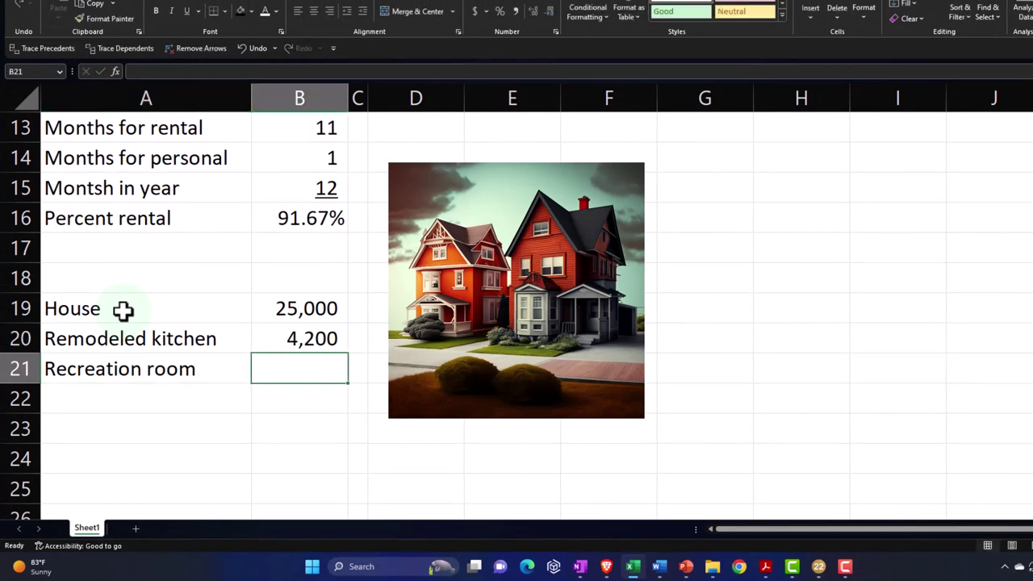
type("5800")
key("Return")
Add New roof in A22 with a cost of 1,600 in B22
type("N")
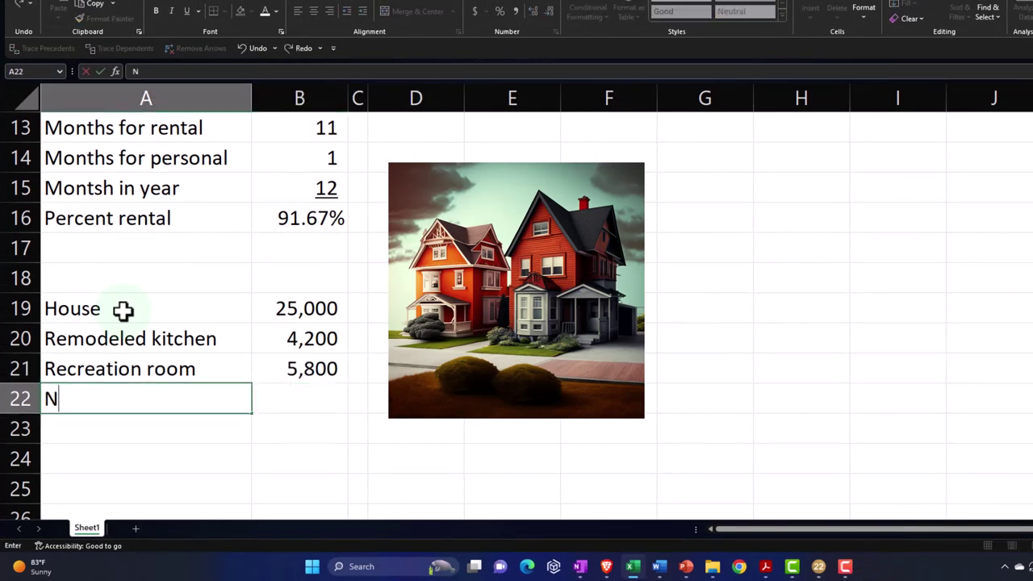
type("ew roo")
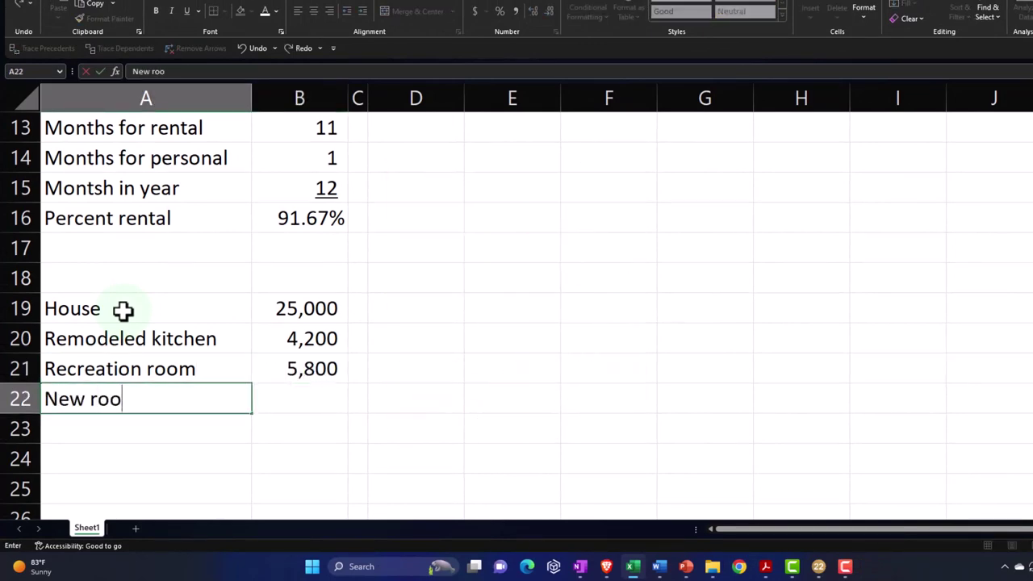
type("f")
key("Tab")
type("1600")
key("Return")
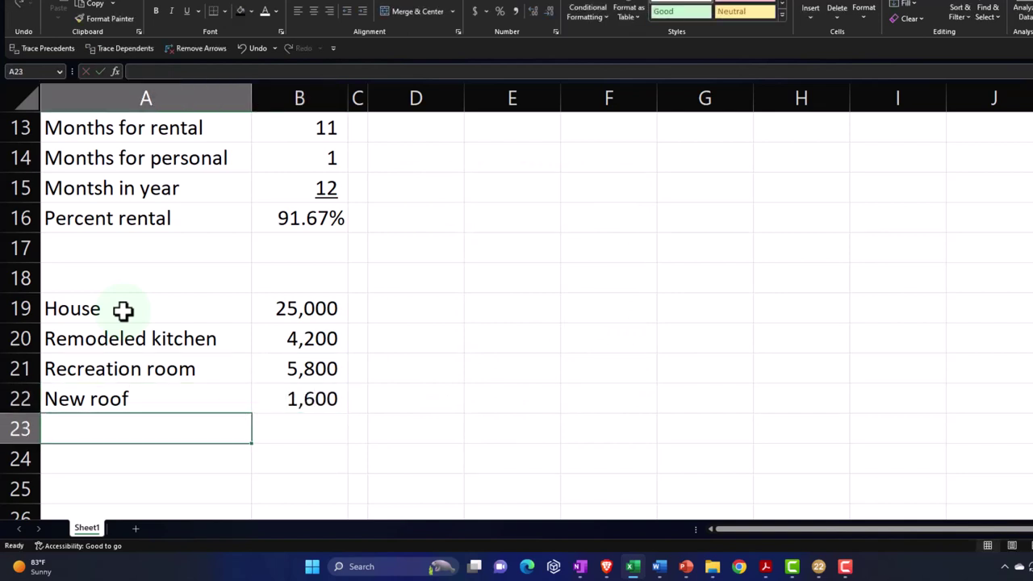
Add Patio and deck in A23 with a cost of 2,400 in B23
type("Pati")
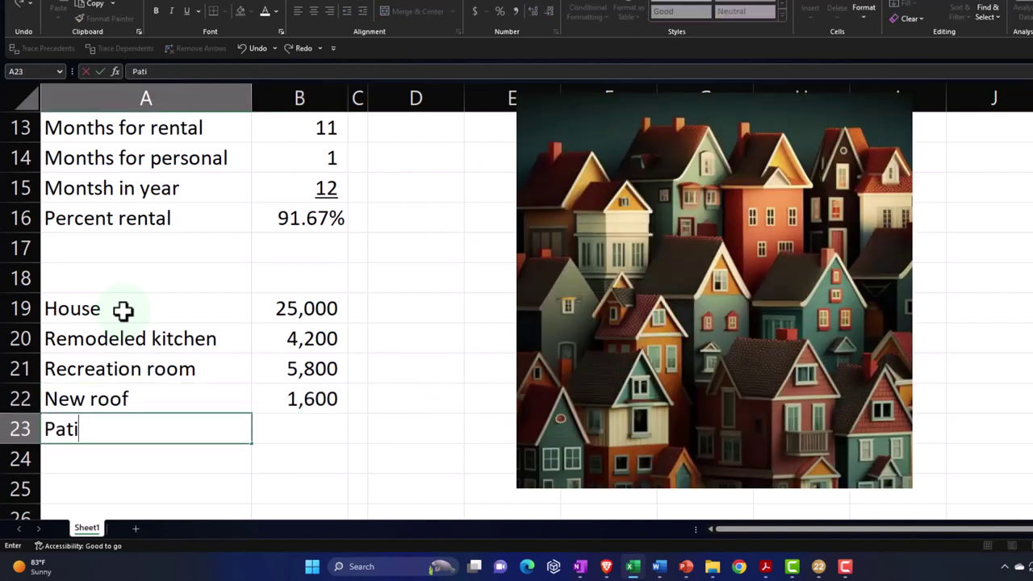
type("o and deck")
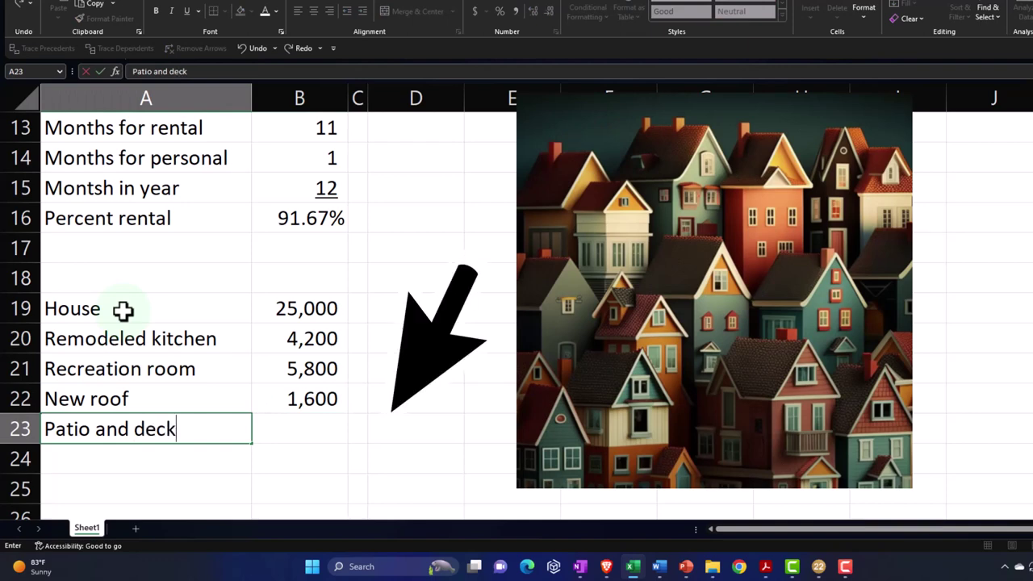
key("Tab")
type("2,40")
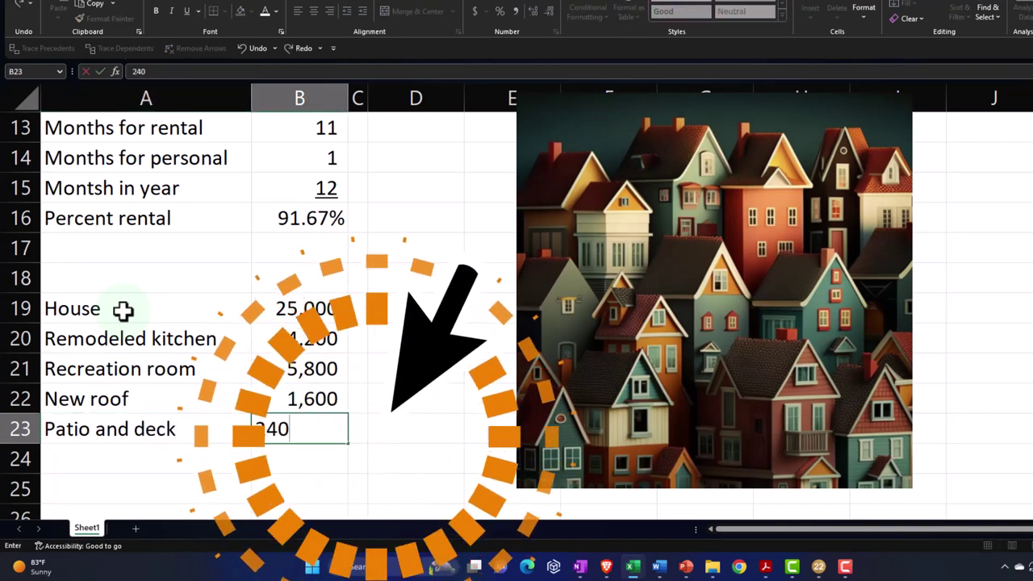
type("0")
key("Return")
Label cell A25 as Adjusted basis, leaving row 24 blank beneath the cost list
key("Return")
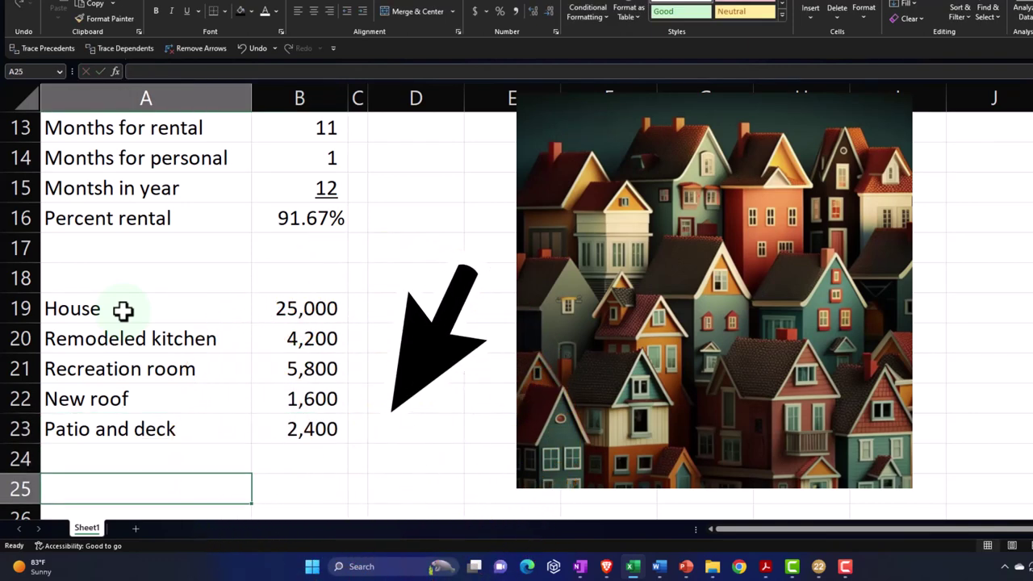
type("Adjusted ba")
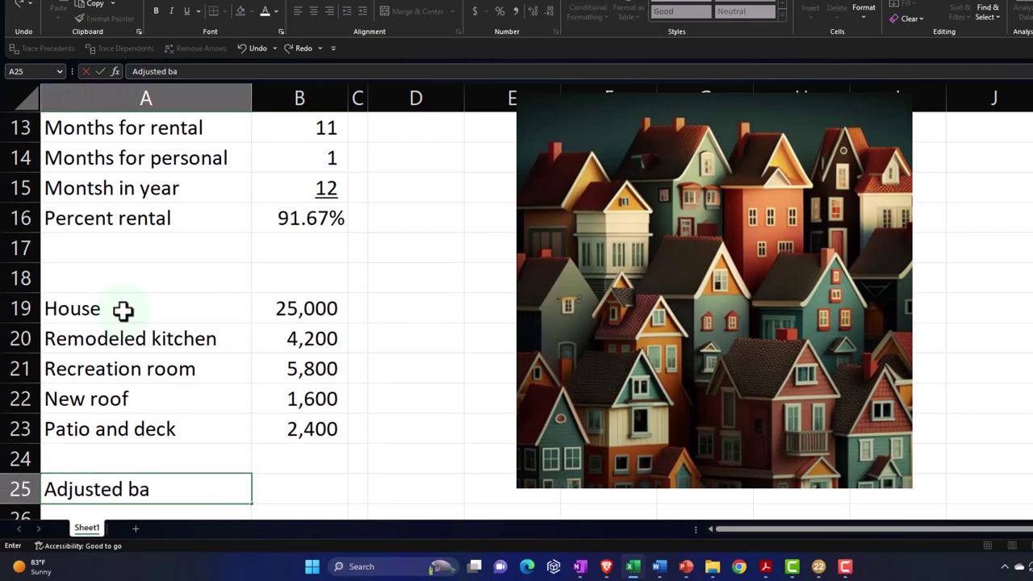
type("sis")
key("Tab")
Total the house and improvement costs in B19:B24 with a SUM formula in B25
type("=")
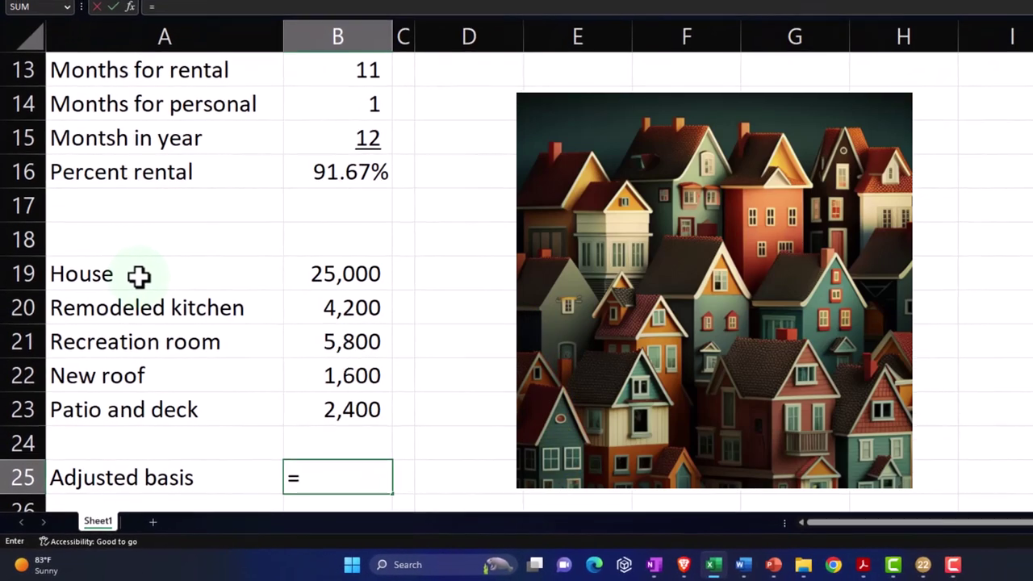
type("si")
key("BackSpace")
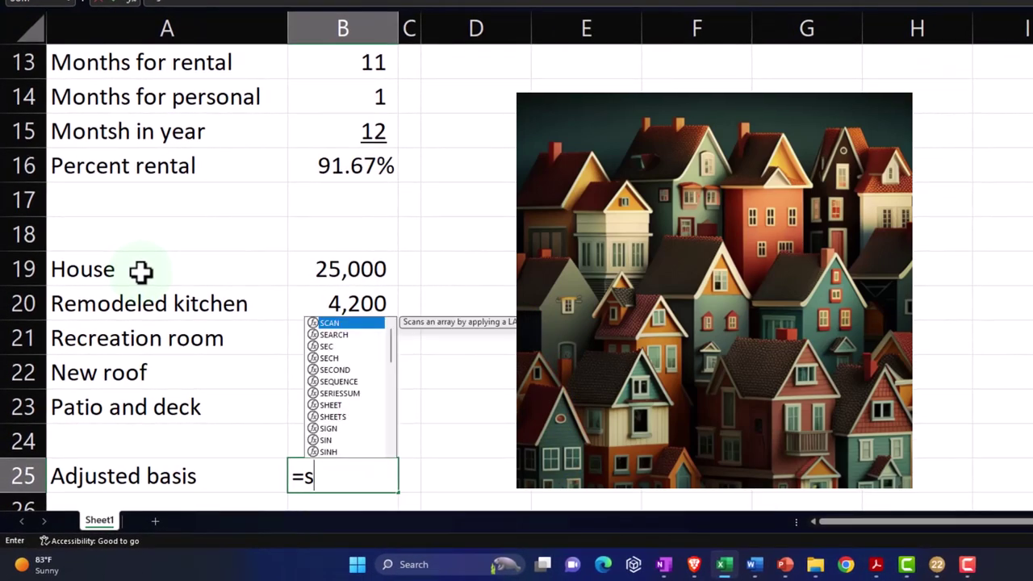
type("um(")
key("Up")
key("shift+Up")
key("shift+Up")
key("shift+Up")
key("shift+Up")
key("shift+Up")
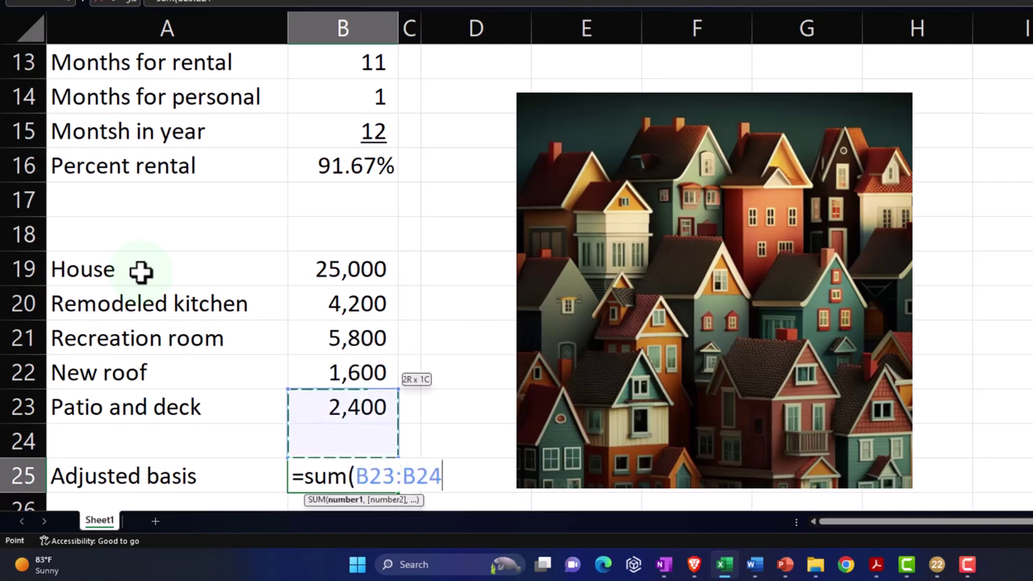
key("Return")
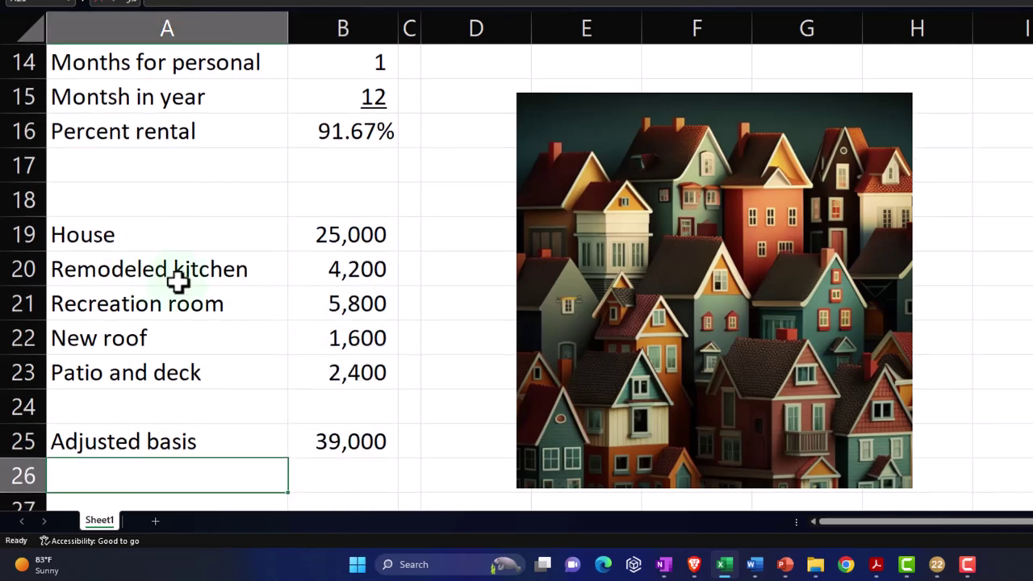
left_click(347, 436)
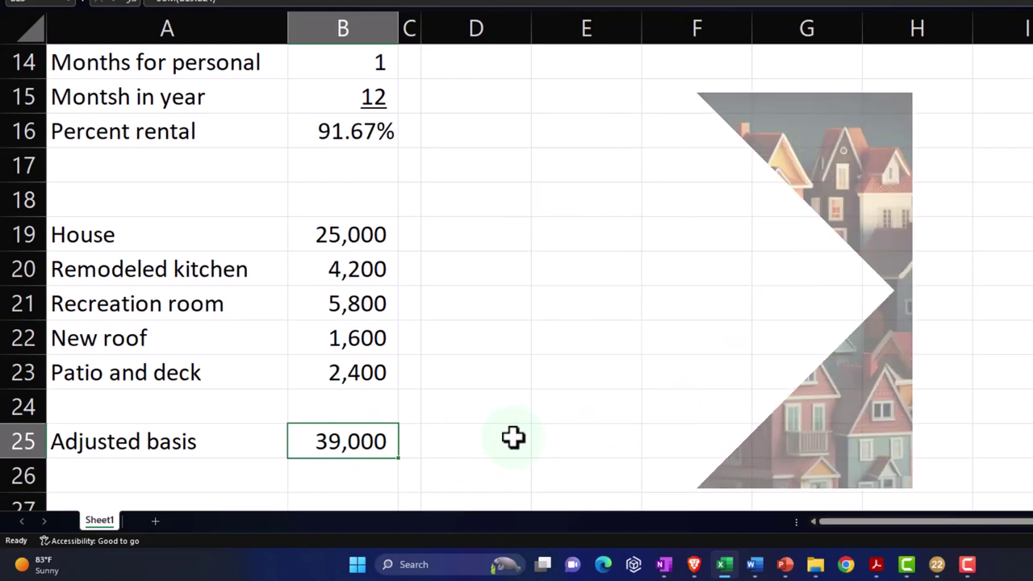